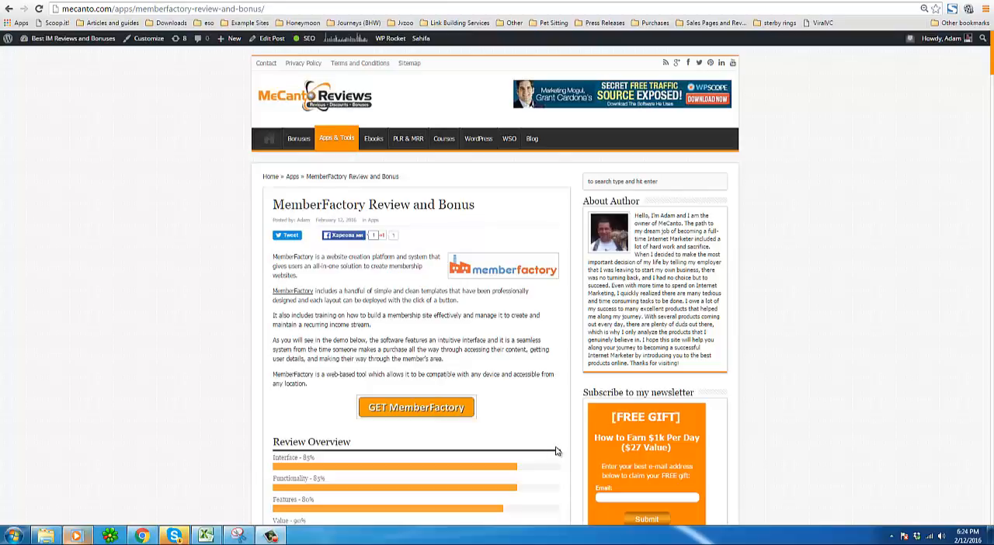
Highlight the intro paragraph about the software's intuitive interface, then move down to the Review Overview ratings.
left_click_drag(329, 292, 383, 361)
left_click(469, 370)
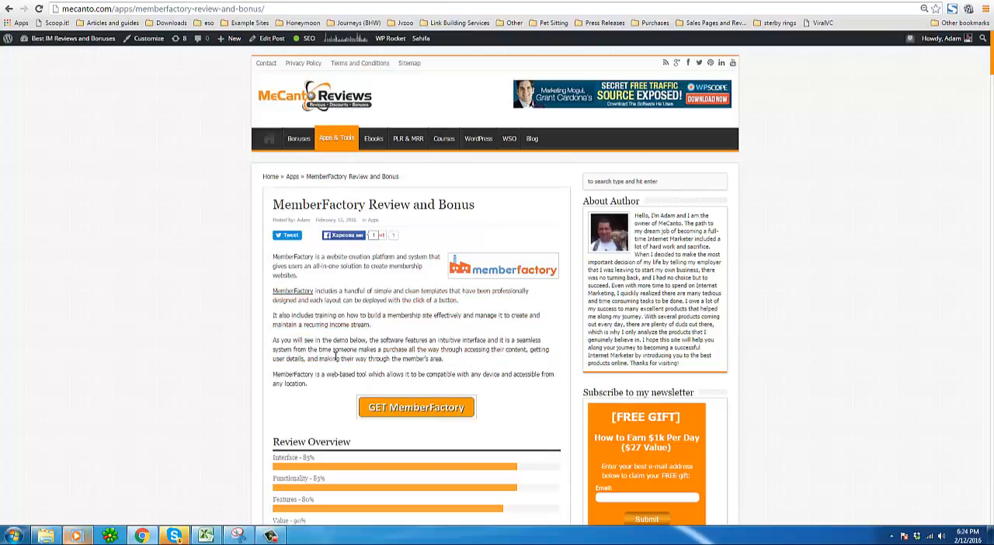
left_click_drag(444, 359, 273, 341)
scroll(272, 374, "down", 2)
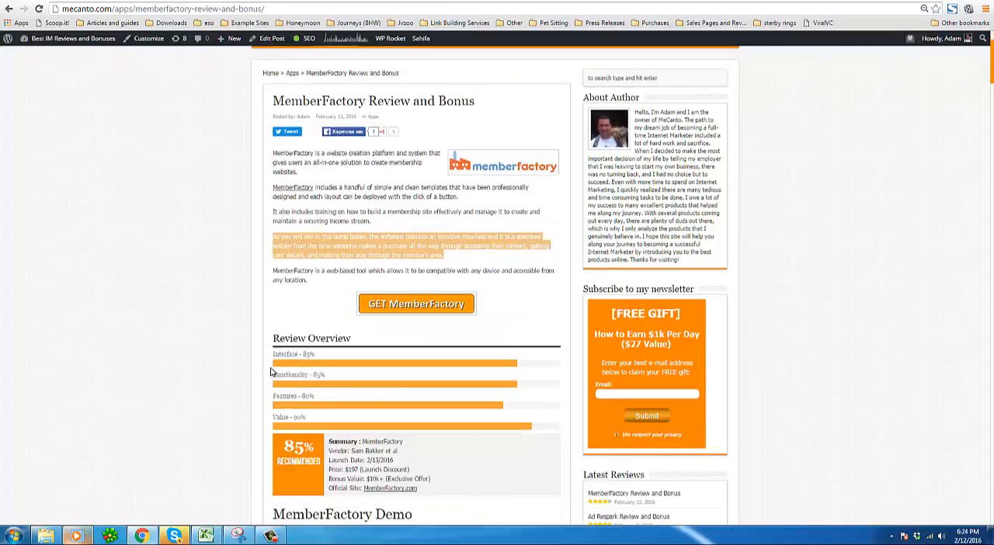
left_click(295, 396)
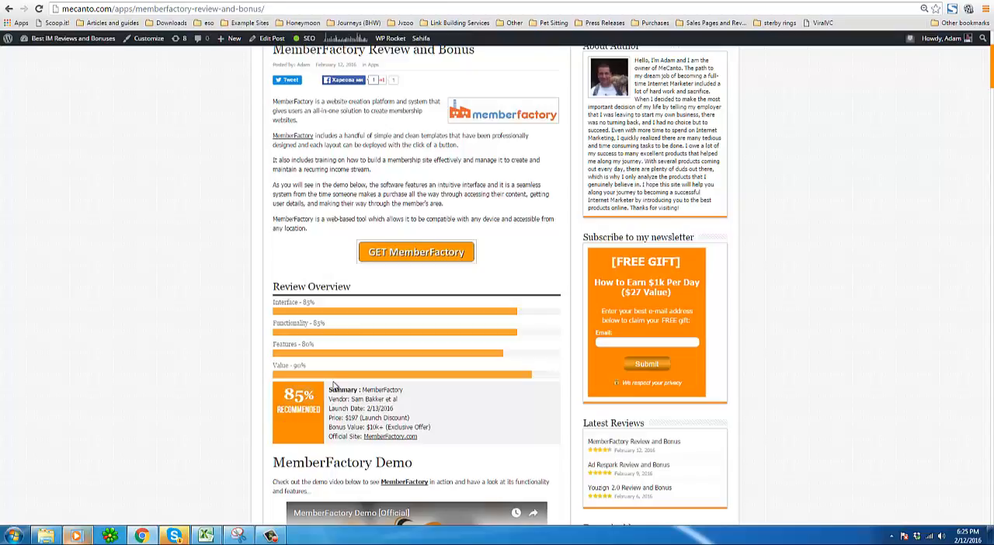
Review the summary box under the ratings and highlight the launch price.
scroll(334, 386, "up", 1)
scroll(334, 386, "up", 1)
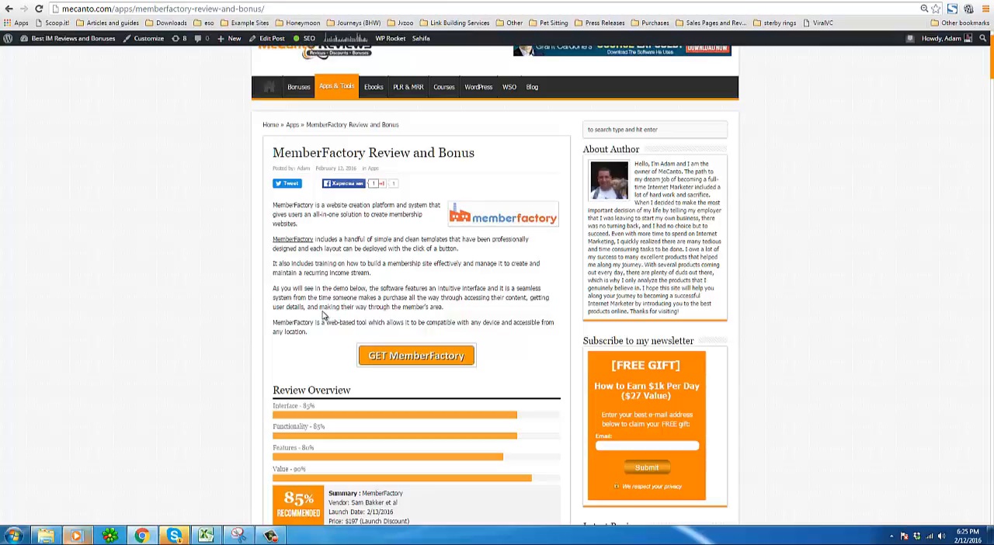
scroll(323, 316, "down", 1)
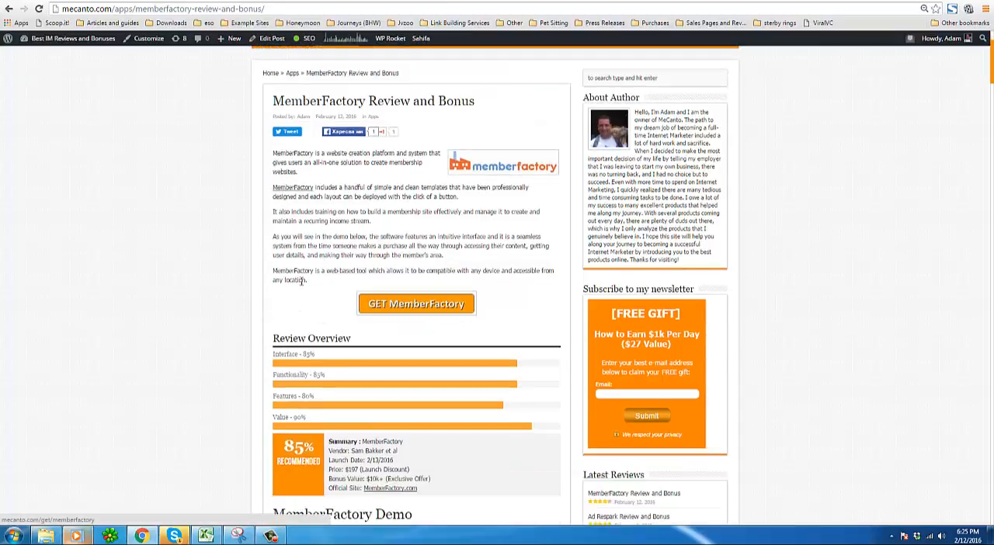
scroll(264, 293, "down", 2)
scroll(197, 353, "down", 1)
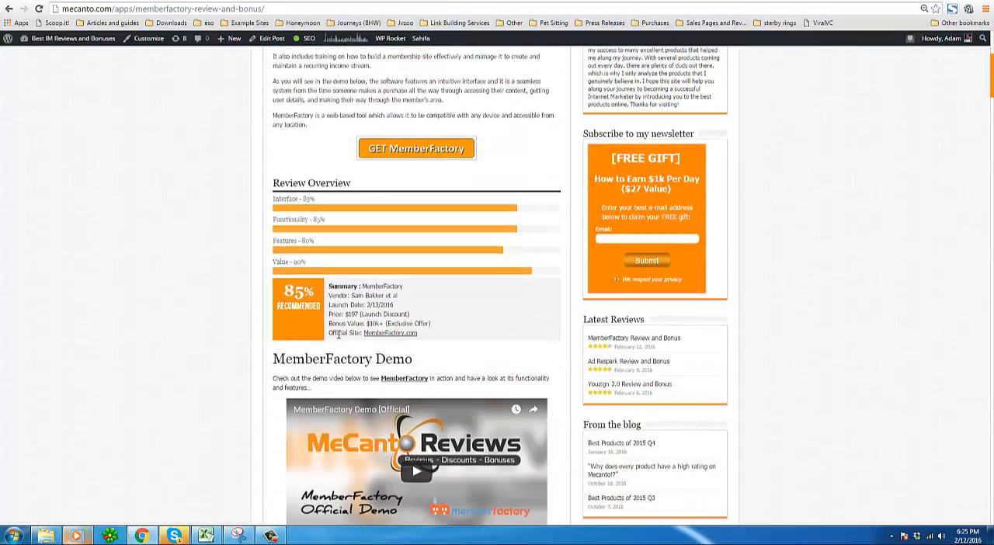
left_click_drag(346, 315, 359, 315)
left_click(356, 315)
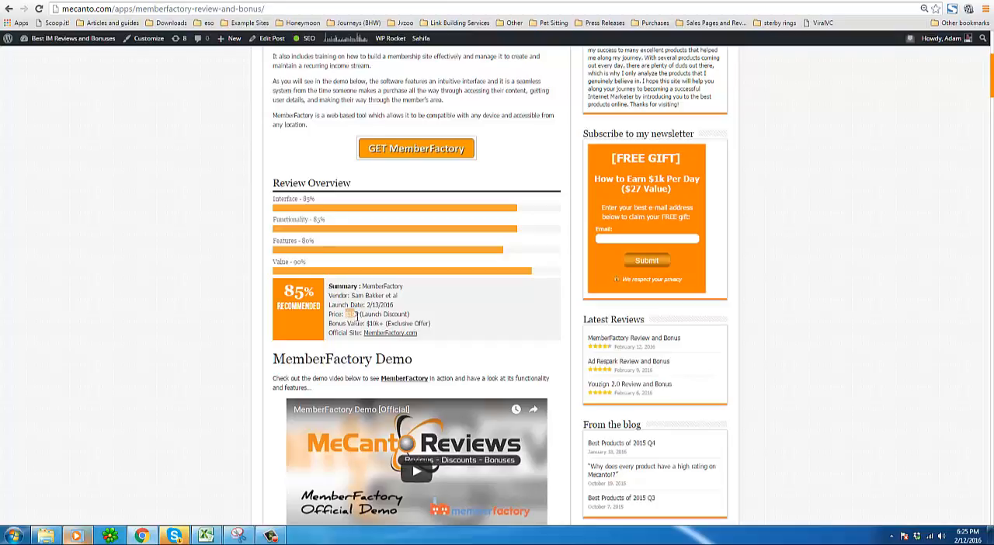
left_click_drag(347, 314, 359, 315)
scroll(267, 346, "down", 1)
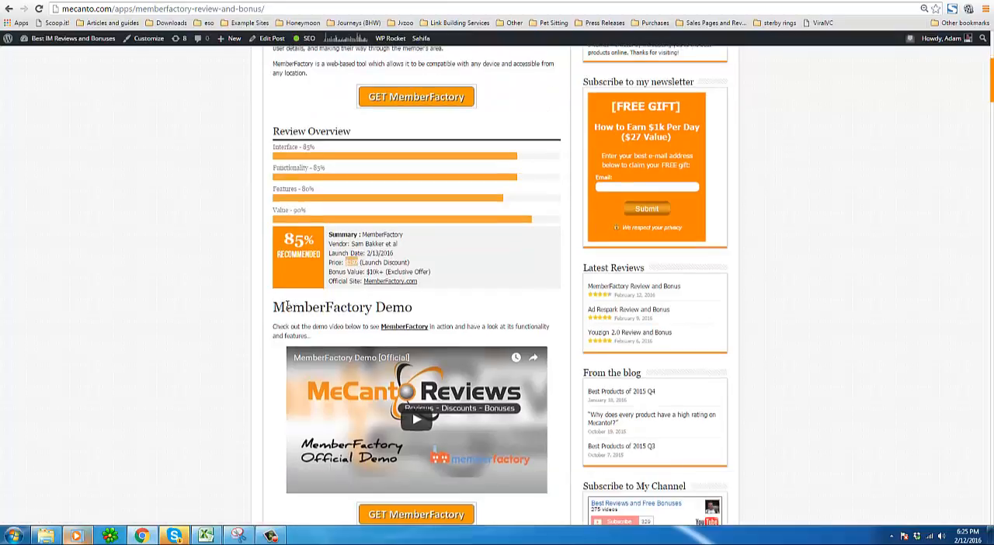
Highlight the product name in the MemberFactory Demo heading and read down through the MemberFactory Review section.
left_click_drag(273, 307, 374, 307)
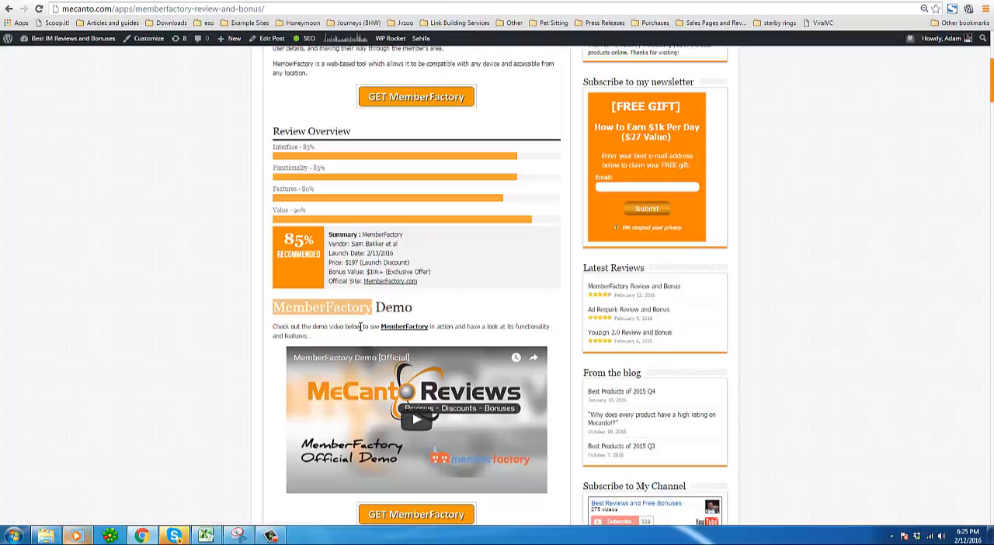
scroll(360, 326, "down", 4)
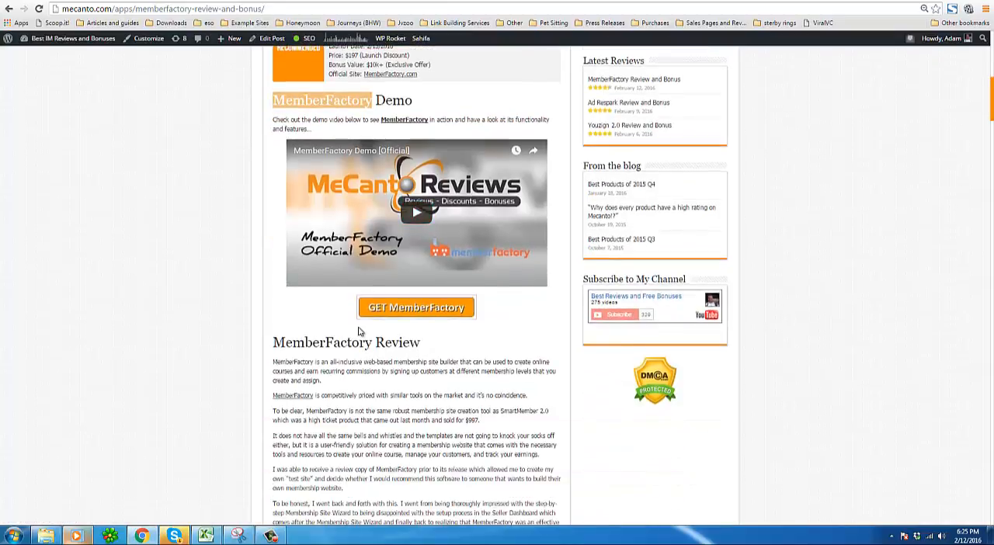
scroll(360, 331, "down", 1)
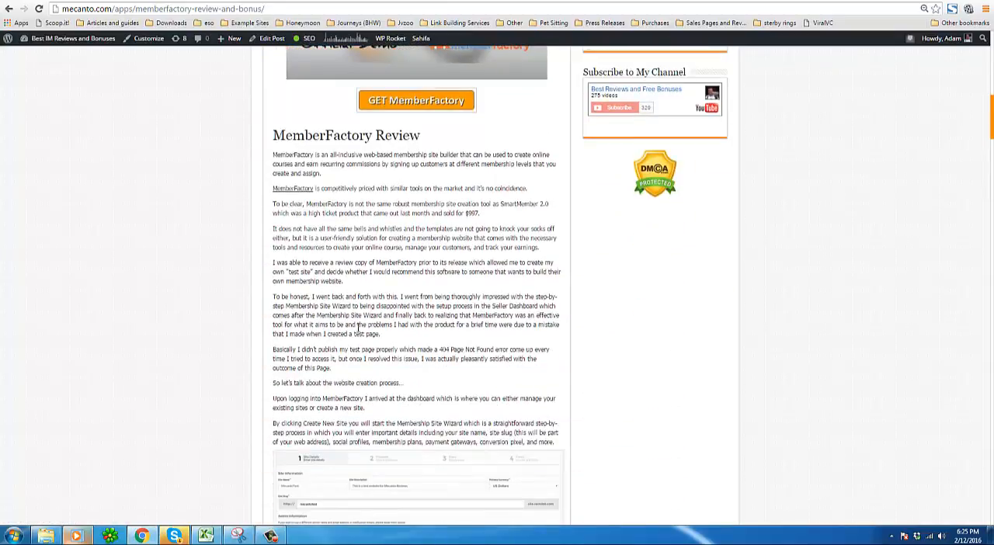
scroll(358, 329, "down", 2)
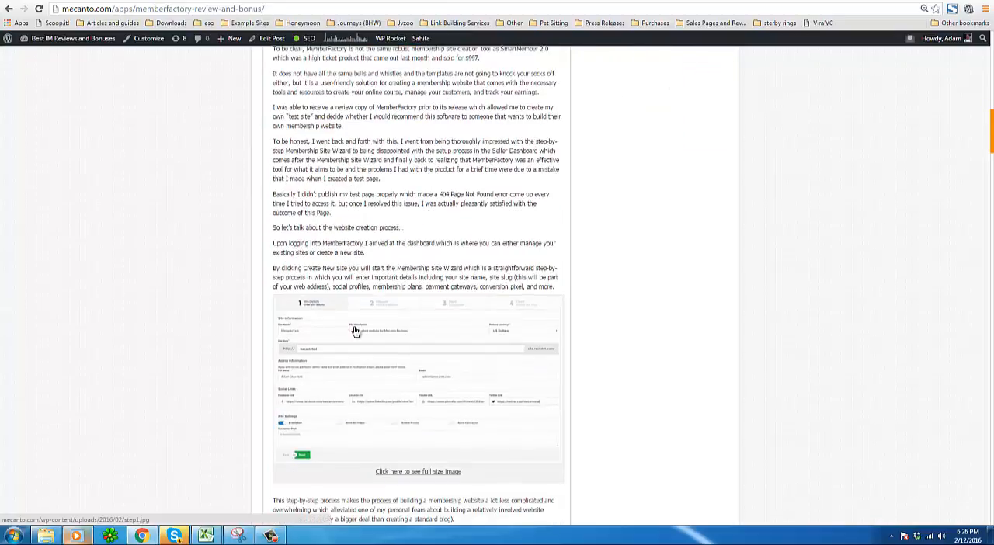
scroll(355, 332, "down", 3)
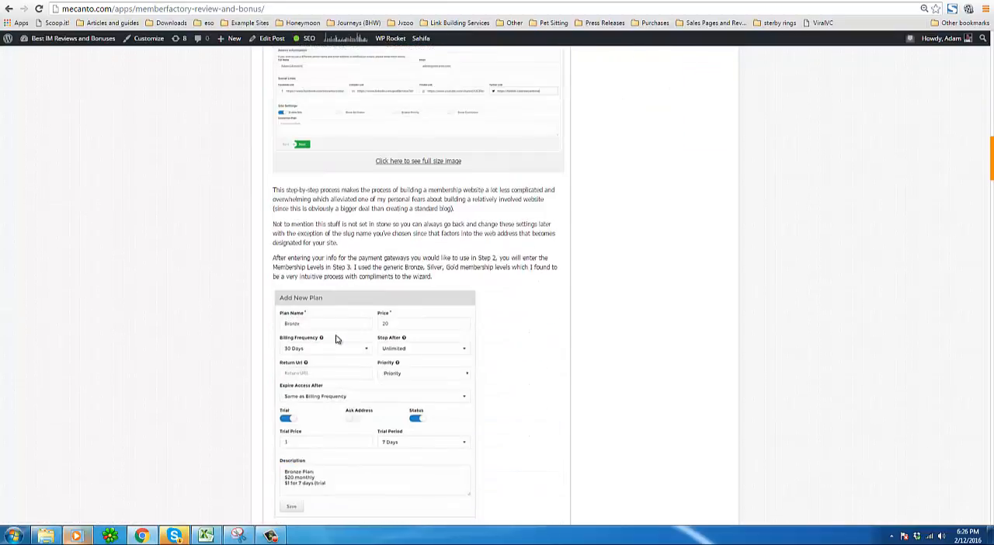
scroll(336, 339, "down", 3)
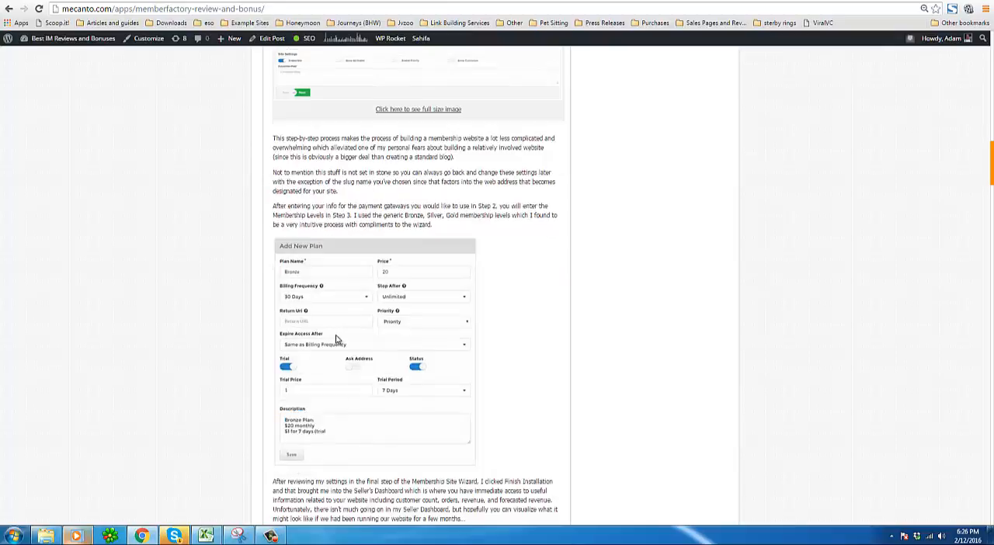
scroll(336, 339, "down", 2)
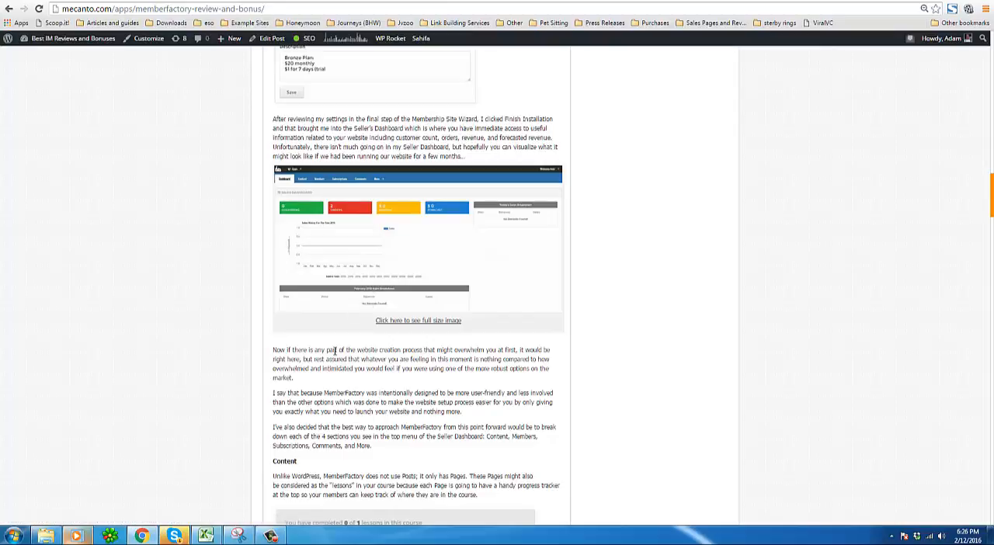
Read through the Content, Members, Subscriptions, Comments and More sections of the review, highlighting the Seller Dashboard overview sentence.
scroll(309, 412, "down", 2)
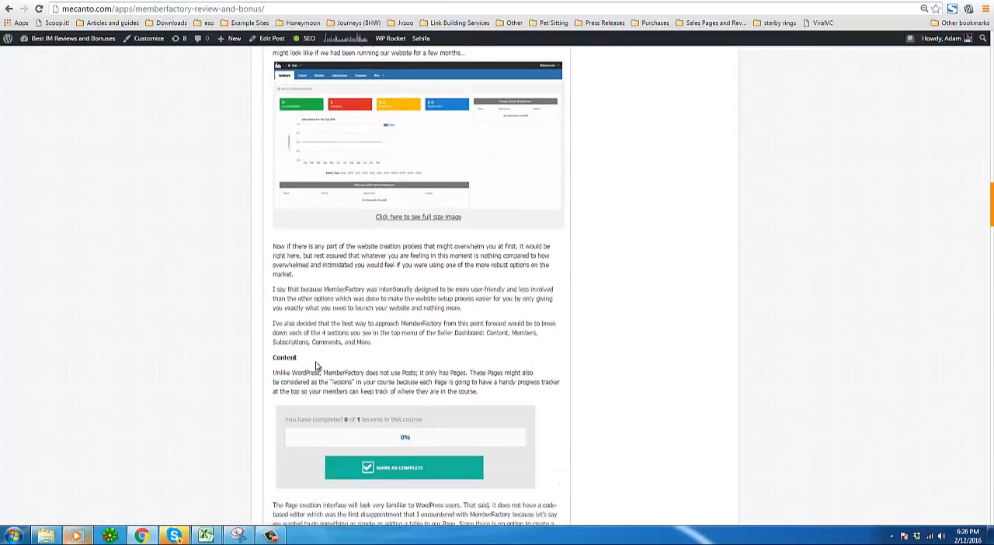
left_click(623, 152)
scroll(447, 323, "down", 3)
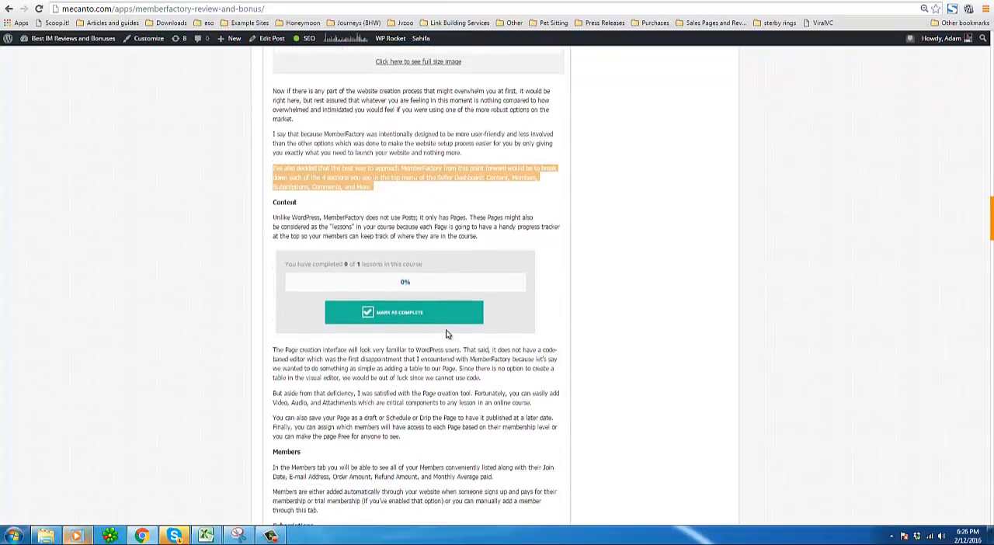
scroll(447, 334, "down", 1)
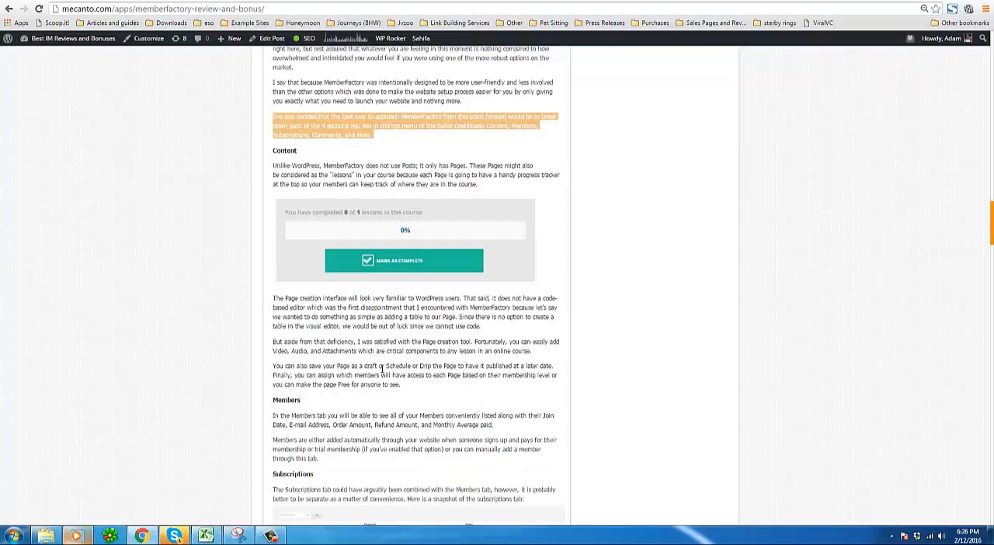
scroll(353, 389, "down", 1)
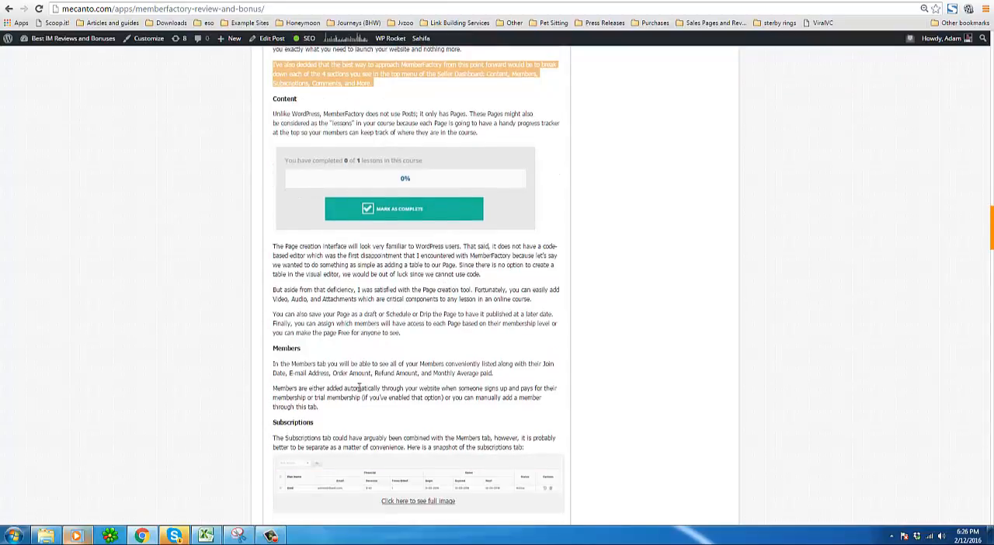
scroll(346, 394, "down", 1)
scroll(347, 396, "down", 1)
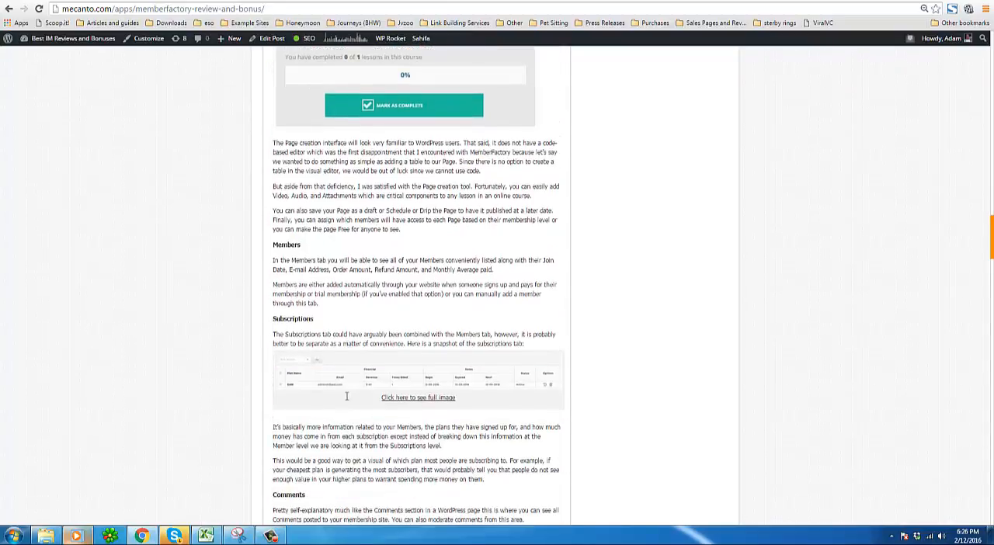
scroll(347, 396, "down", 1)
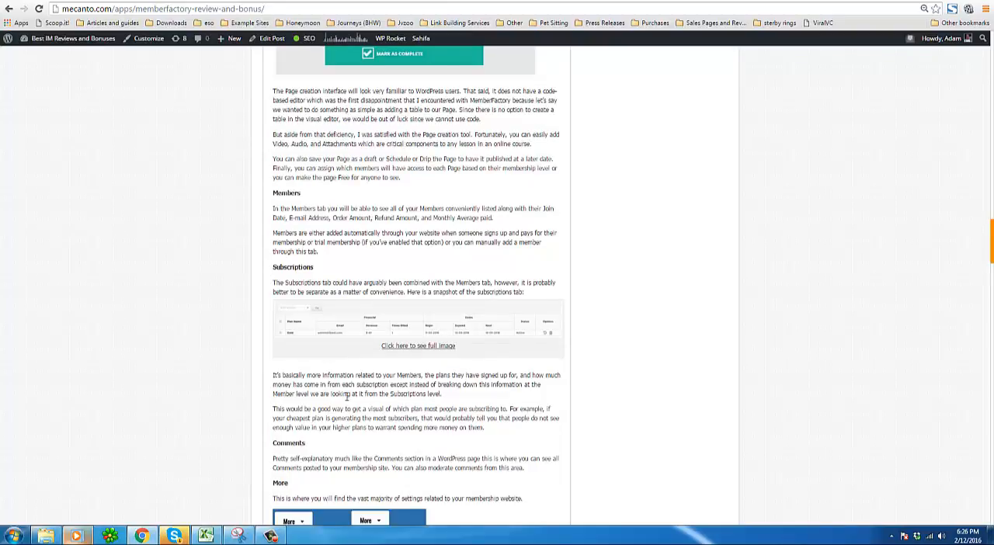
scroll(347, 396, "down", 6)
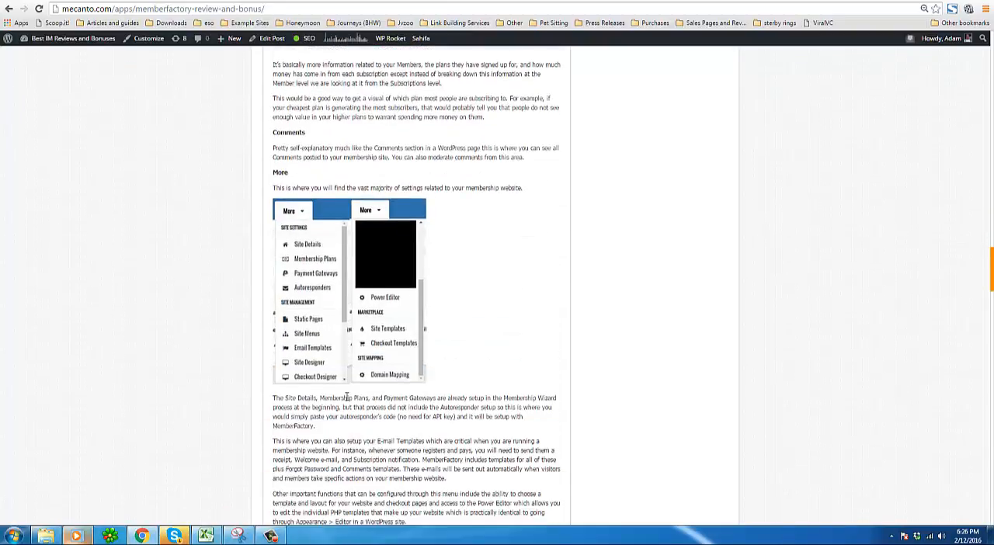
scroll(347, 397, "down", 2)
scroll(347, 398, "down", 1)
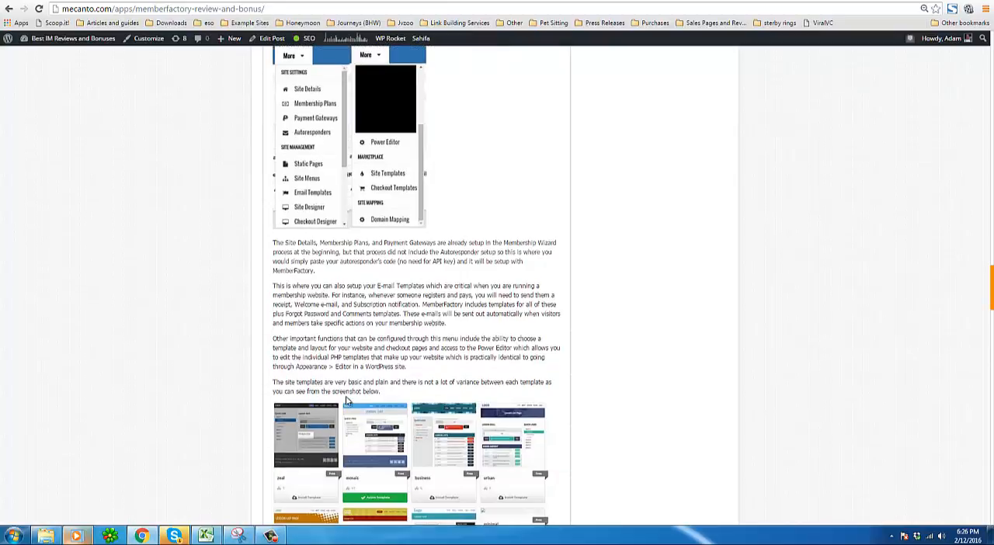
scroll(347, 400, "down", 3)
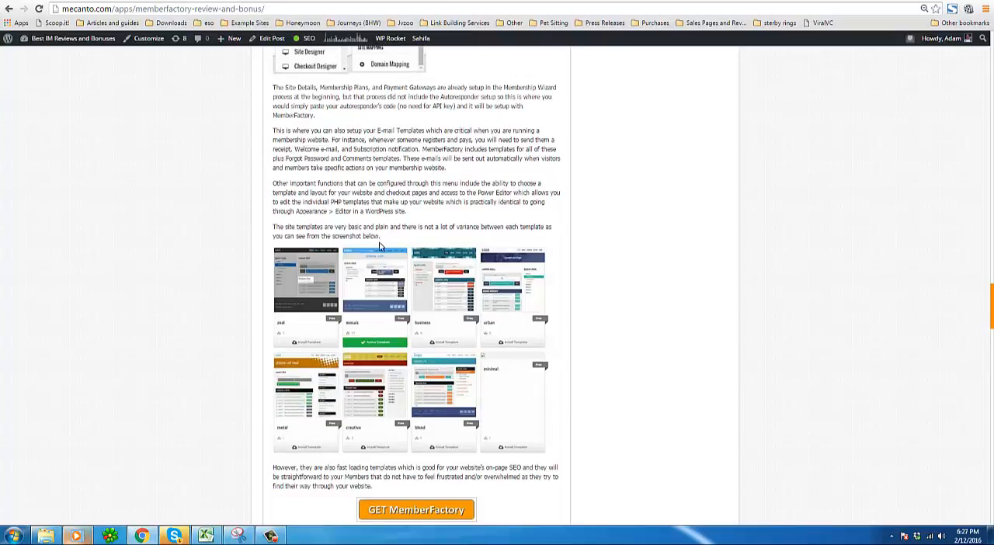
Highlight the sentence describing the site templates above the template screenshots.
left_click_drag(381, 236, 273, 231)
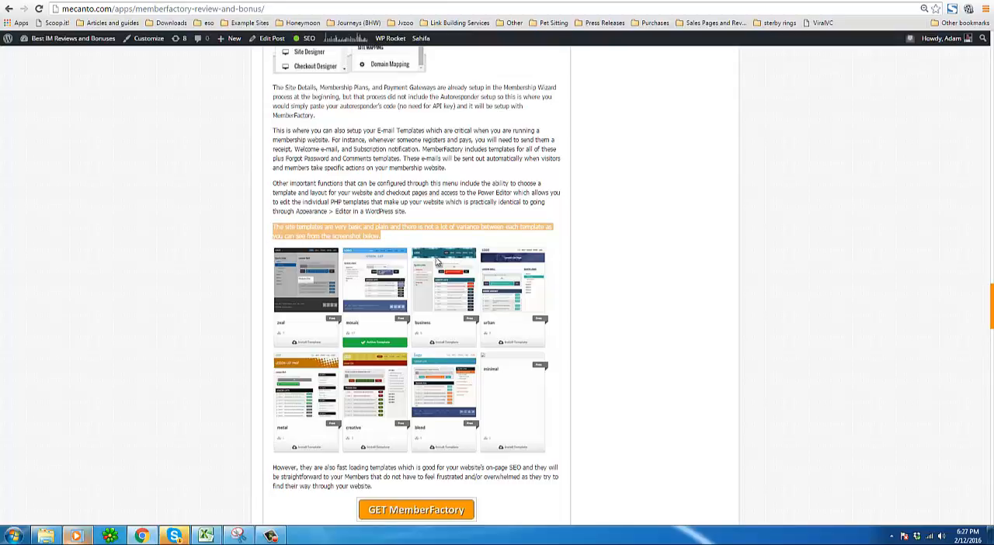
left_click(434, 234)
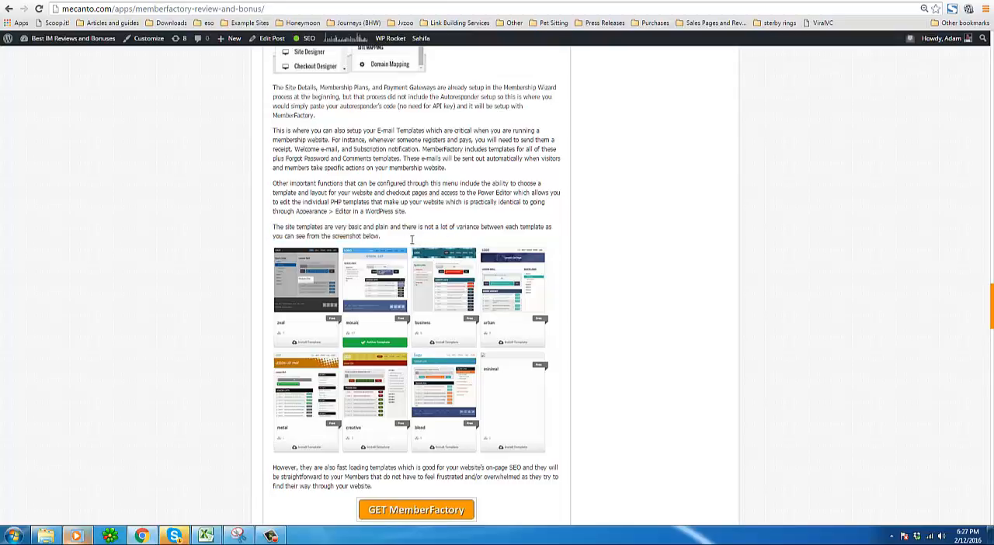
left_click_drag(412, 240, 444, 228)
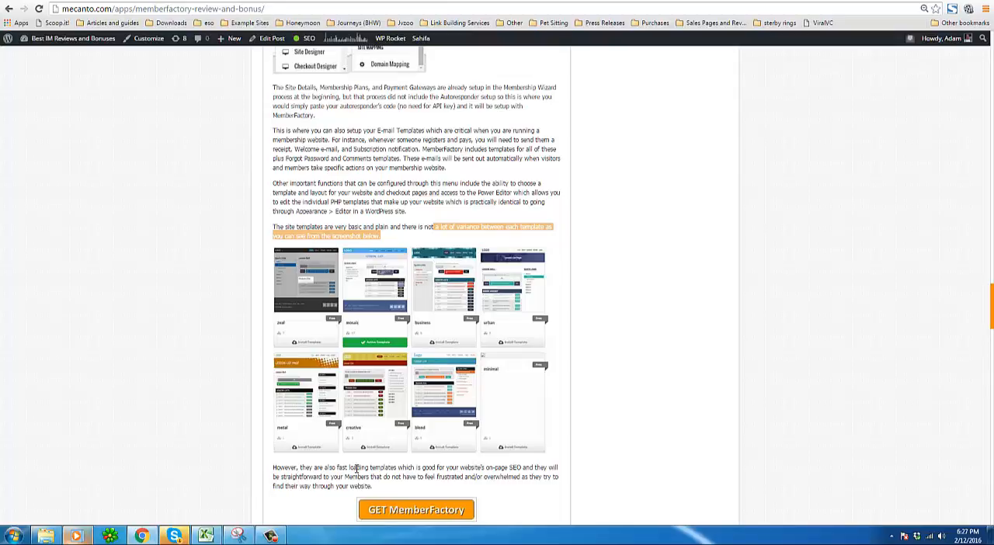
left_click(441, 225)
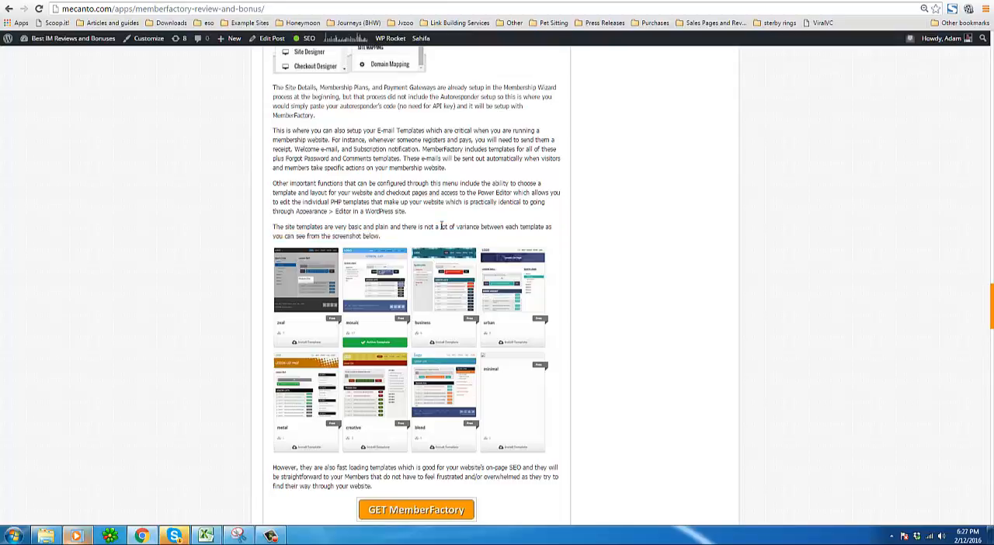
Read through the Product Features, Pricing and bonus offers further down the review.
scroll(378, 413, "down", 1)
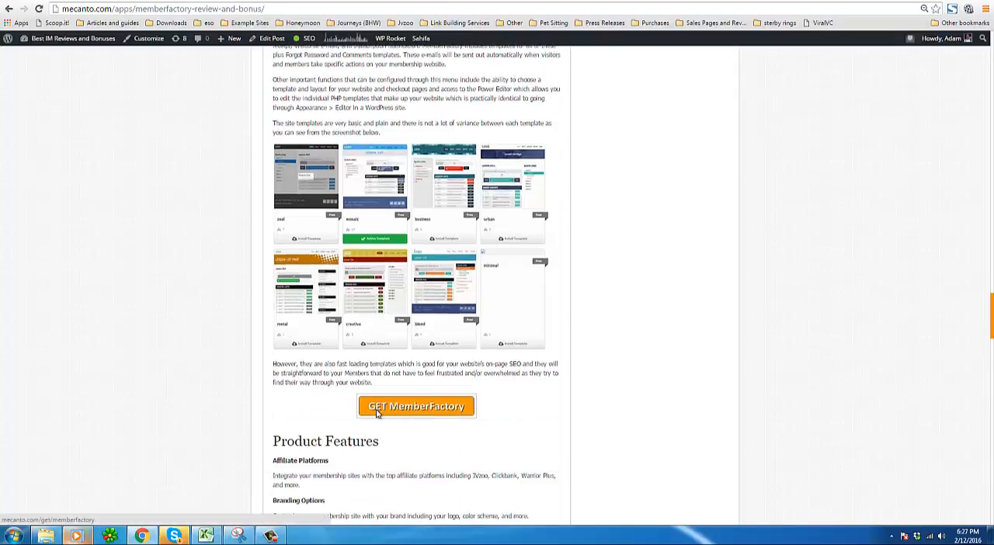
scroll(378, 414, "down", 4)
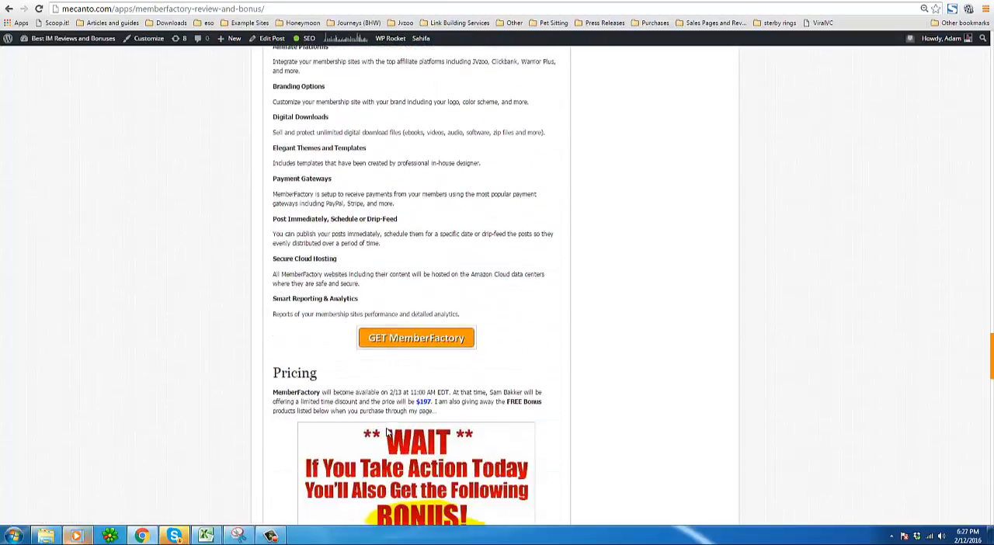
scroll(373, 424, "down", 2)
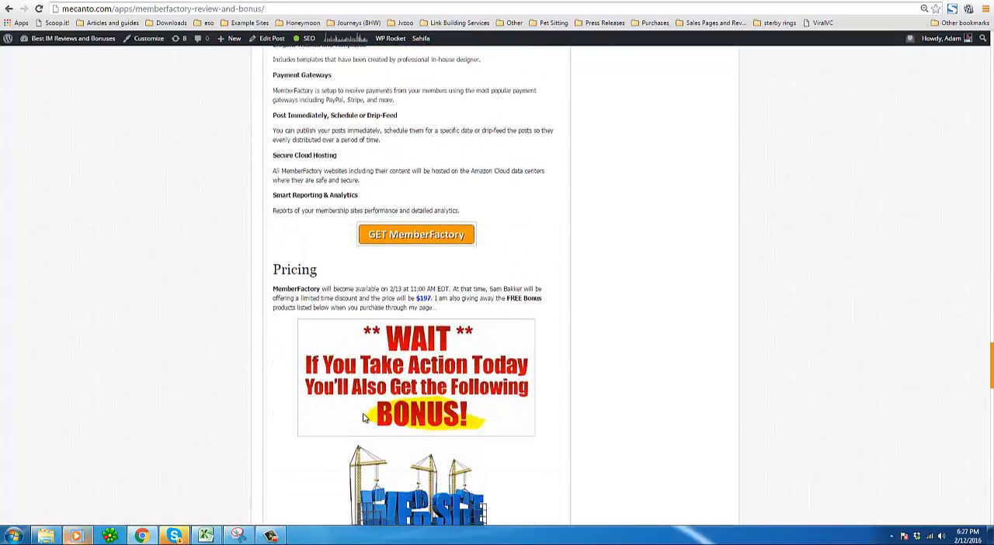
scroll(369, 417, "down", 2)
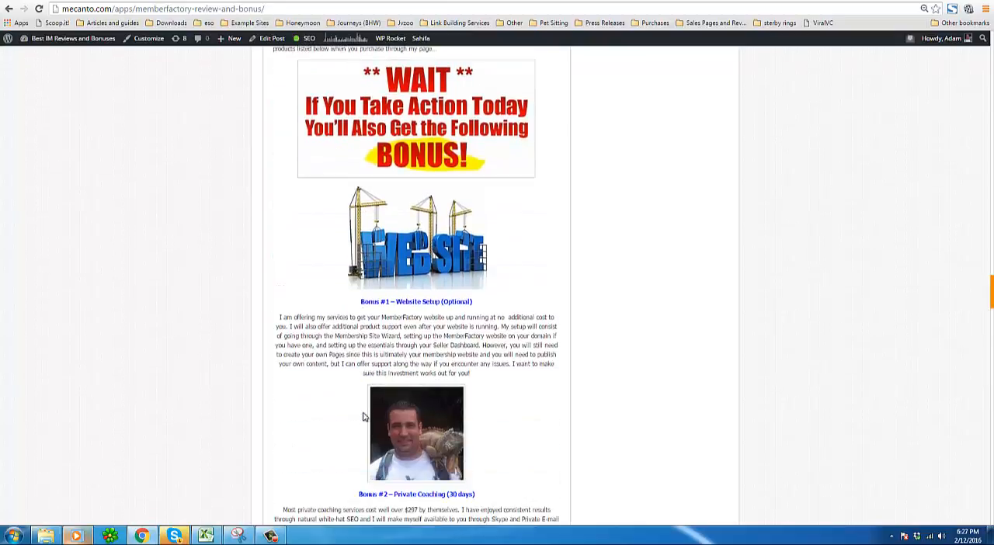
scroll(362, 417, "up", 1)
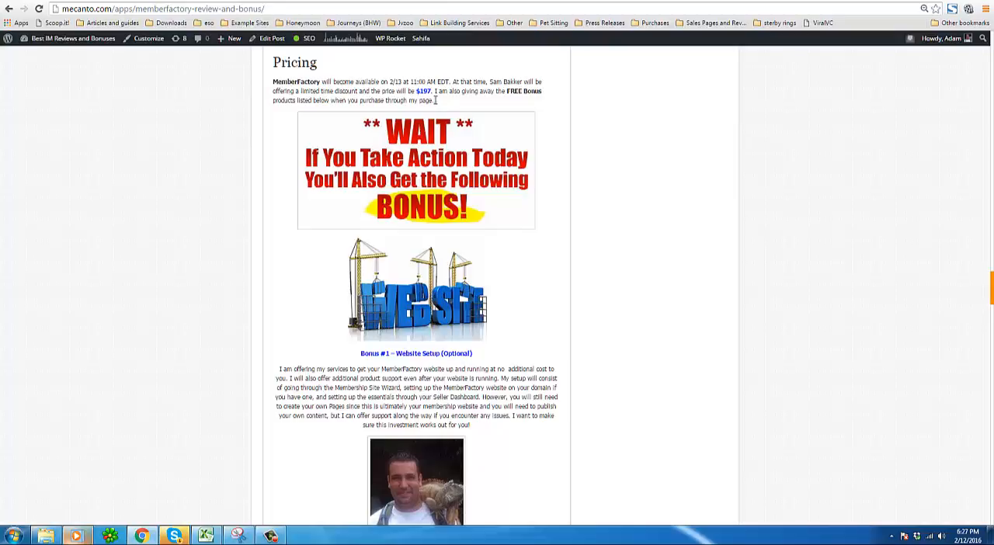
scroll(262, 287, "down", 1)
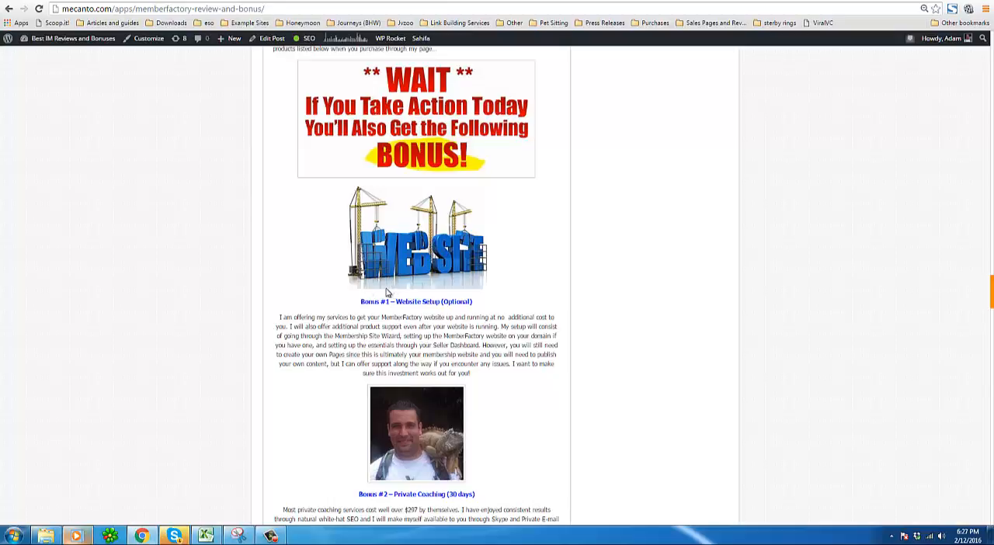
scroll(332, 299, "down", 1)
scroll(332, 298, "down", 1)
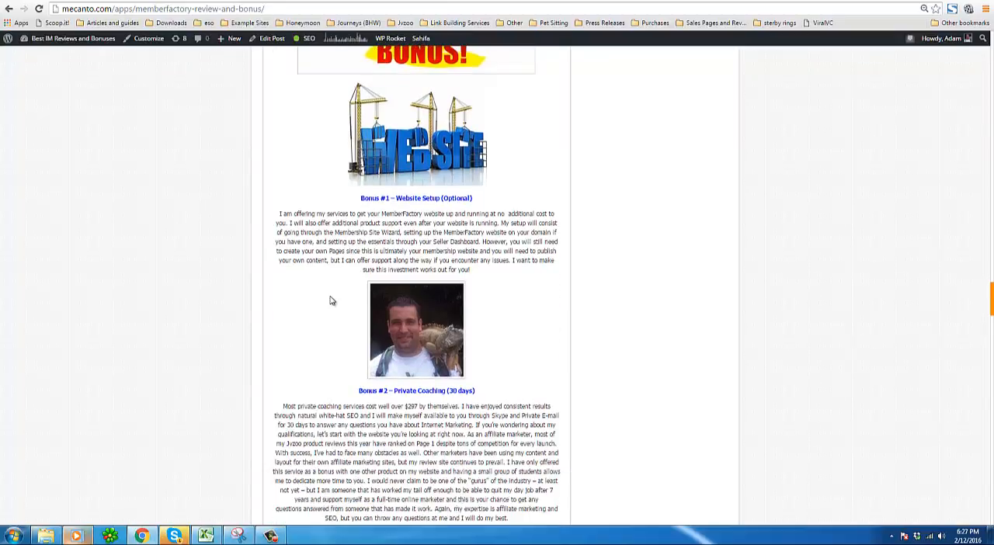
Scroll through the bonus section, reviewing the Website Setup, Private Coaching and Premium Internet Marketing Products bonus list.
scroll(426, 364, "down", 1)
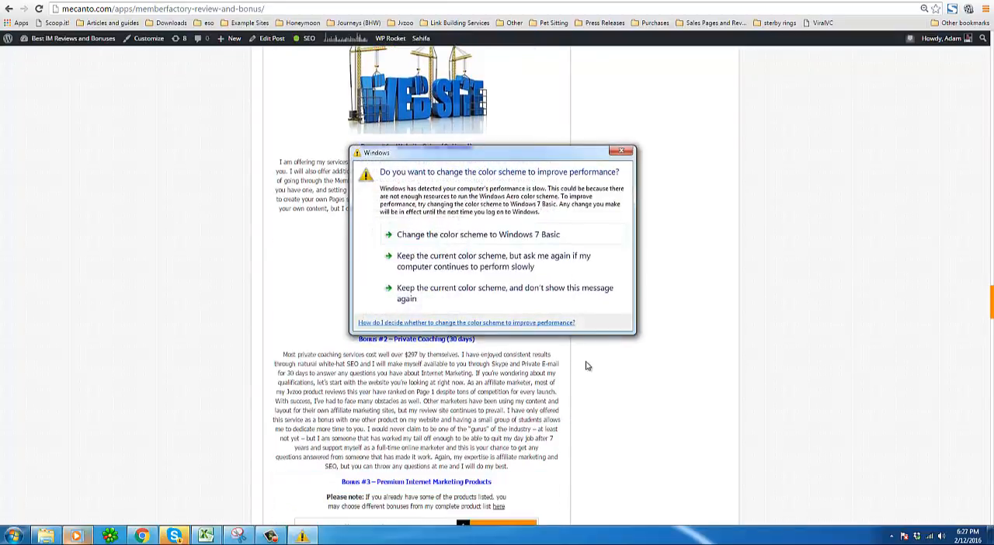
left_click(624, 152)
scroll(511, 284, "down", 8)
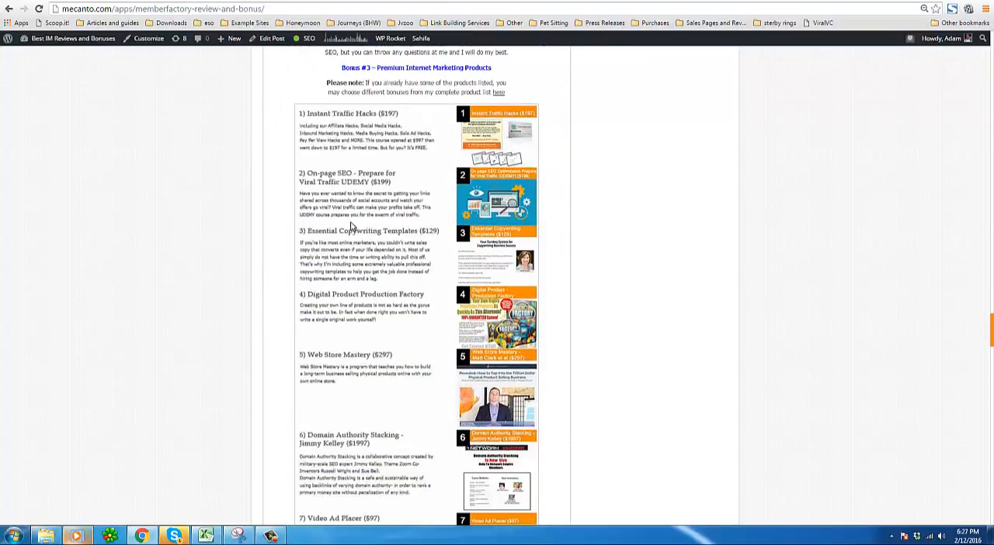
scroll(331, 246, "down", 2)
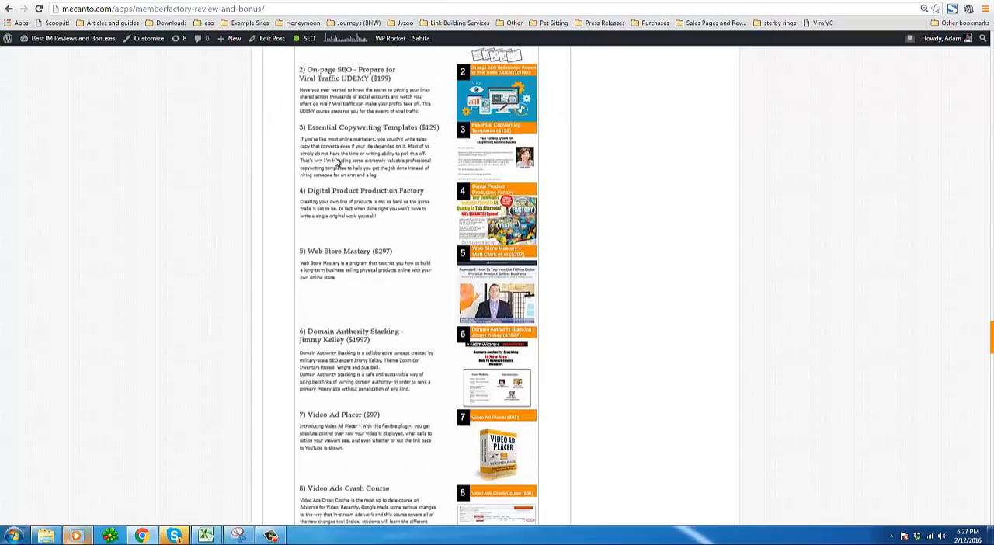
scroll(330, 171, "down", 10)
scroll(302, 213, "down", 11)
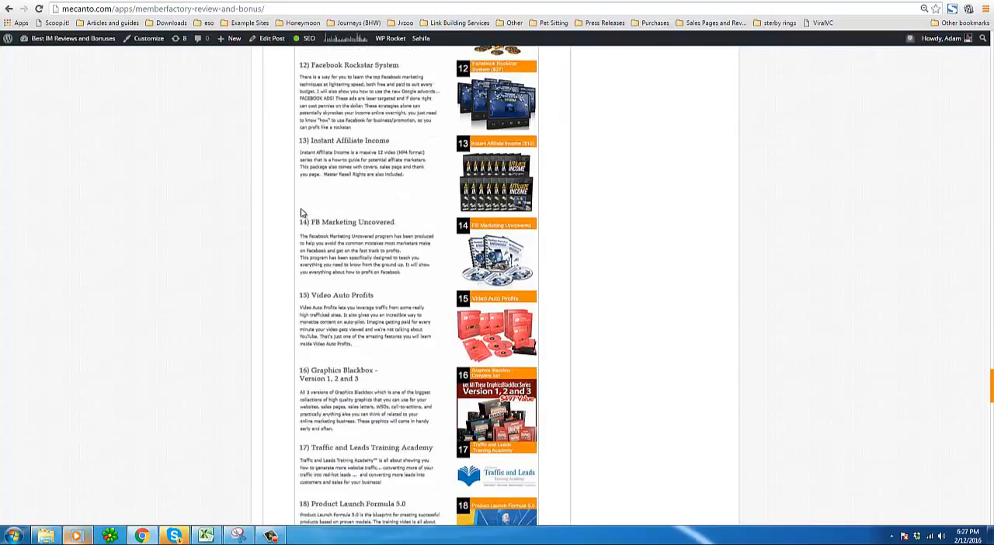
scroll(286, 313, "down", 10)
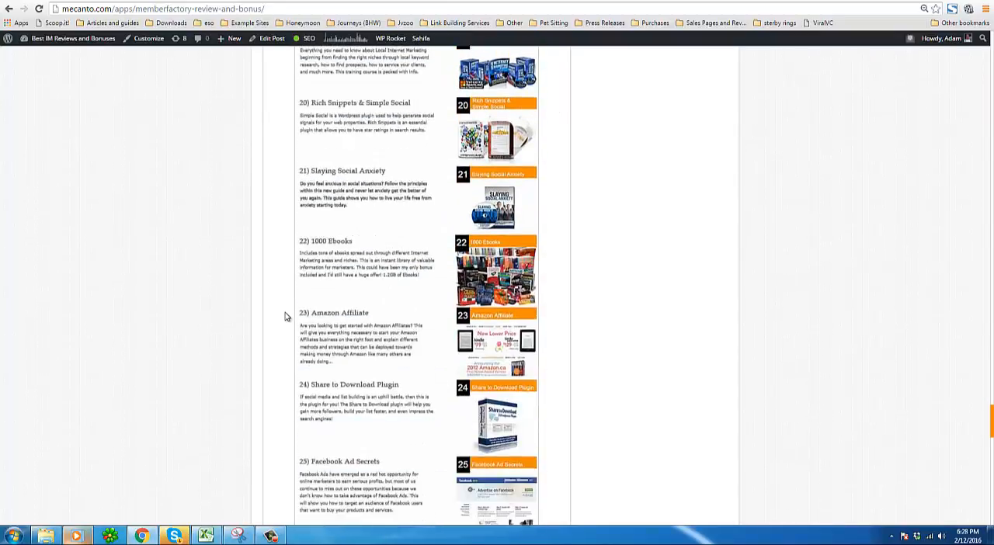
scroll(283, 319, "down", 2)
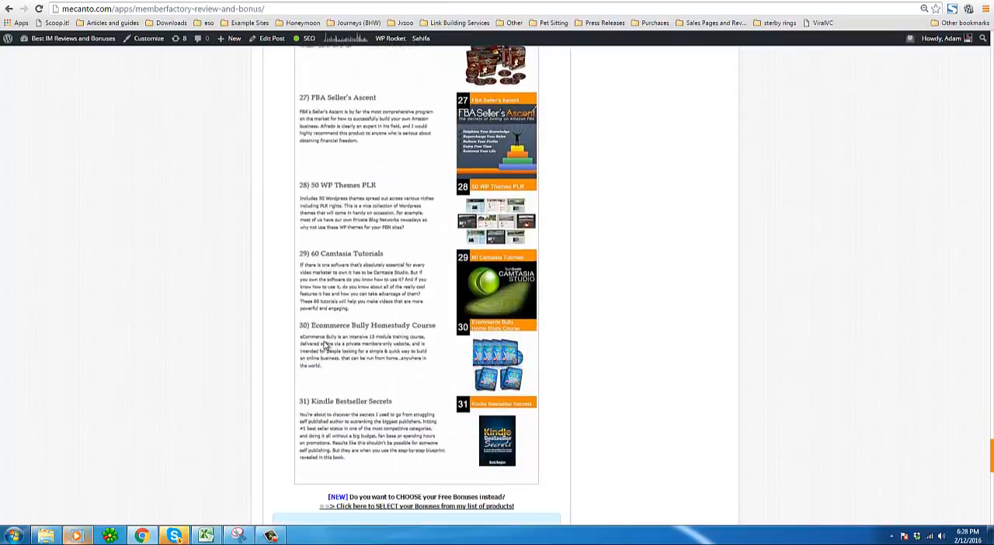
scroll(313, 333, "up", 15)
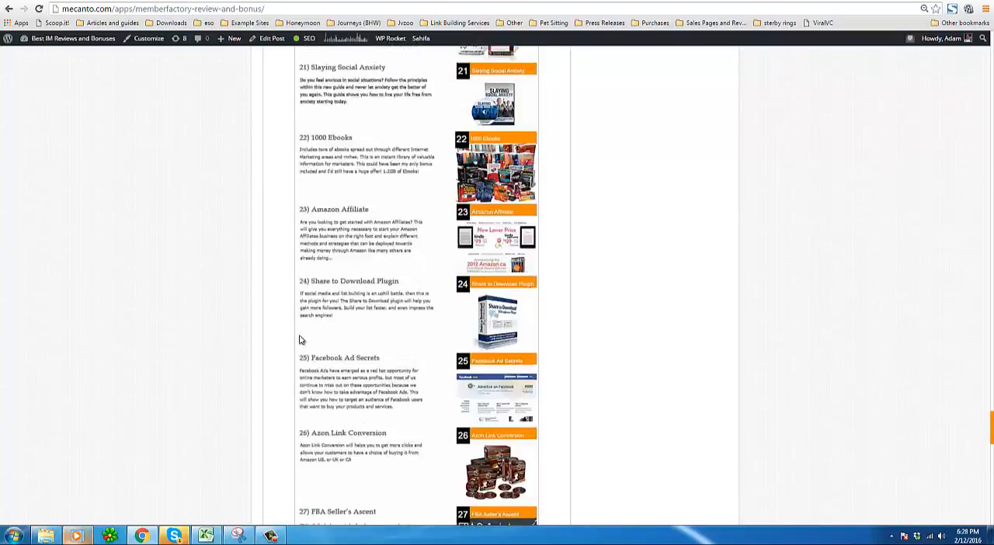
scroll(300, 344, "up", 12)
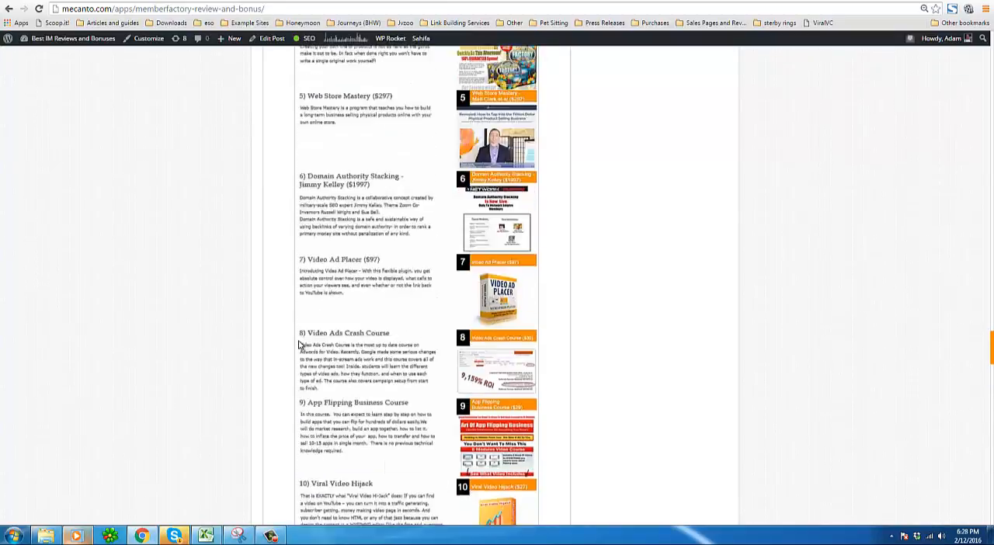
scroll(354, 248, "up", 5)
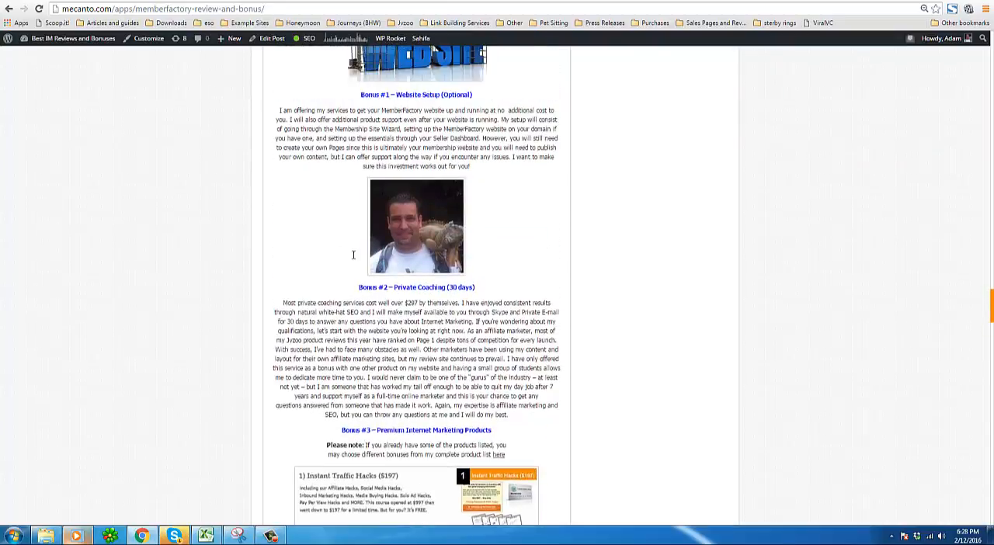
scroll(406, 340, "down", 8)
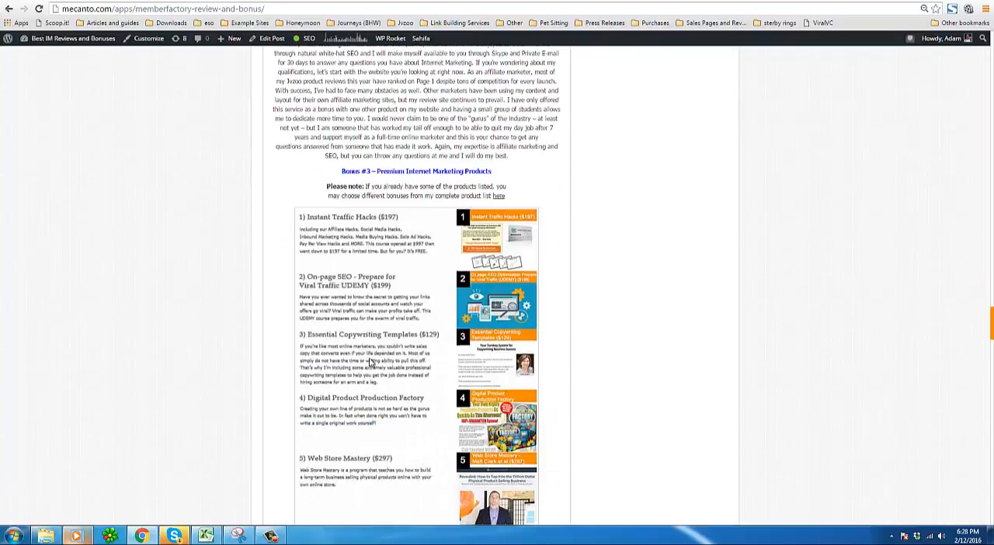
scroll(322, 392, "down", 3)
scroll(322, 393, "down", 15)
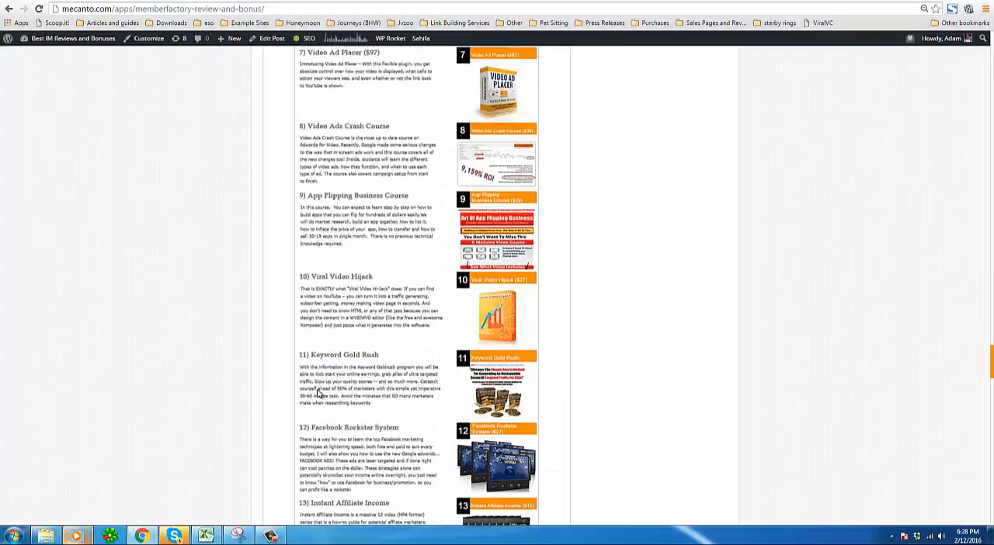
scroll(318, 392, "down", 10)
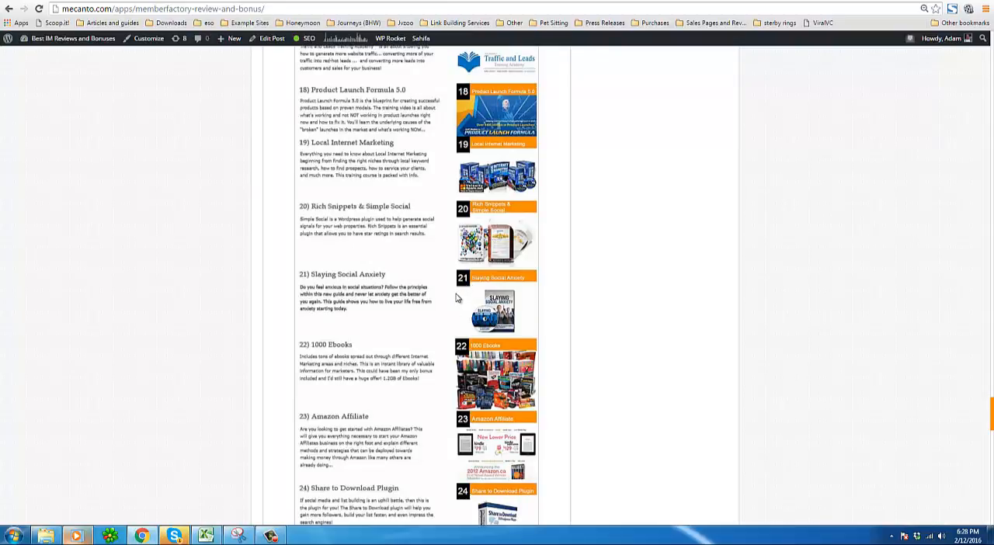
scroll(417, 334, "down", 3)
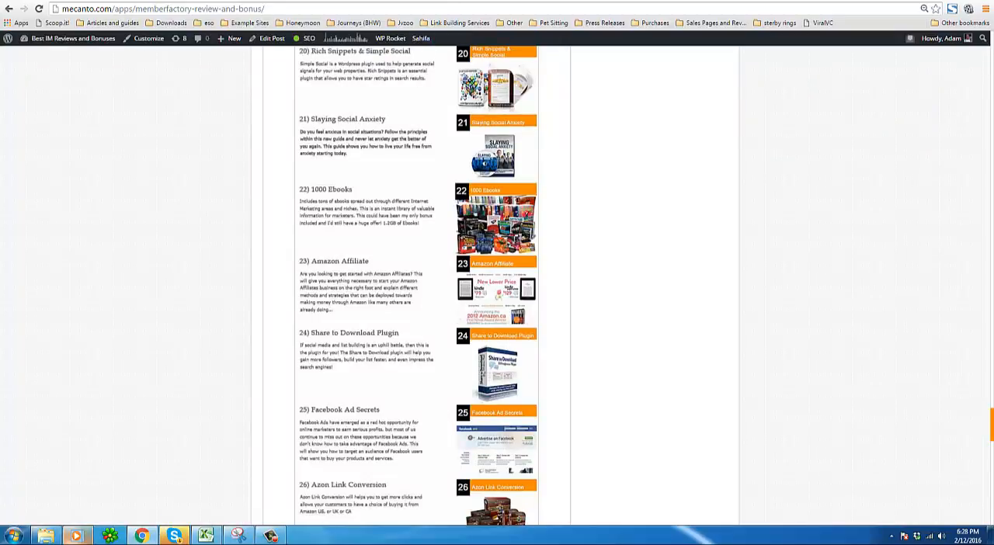
Switch to the MemberFactory admin and start a new membership site in the Membership Site Wizard.
left_click(454, 1)
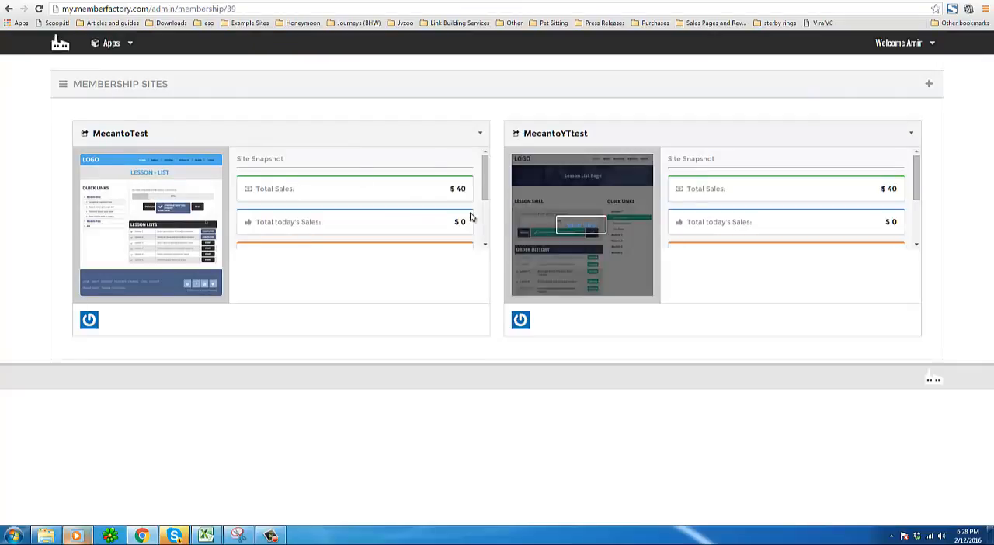
left_click(930, 87)
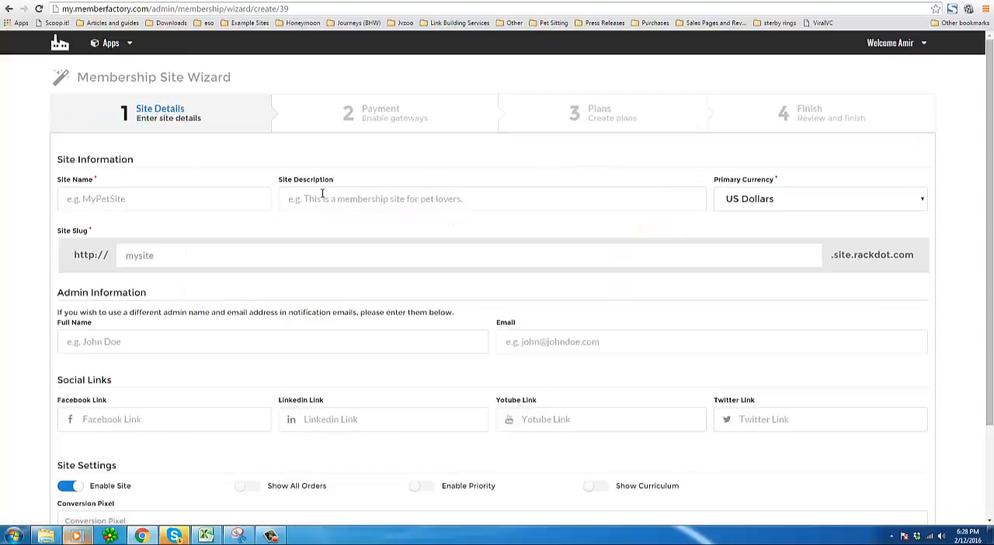
left_click(243, 195)
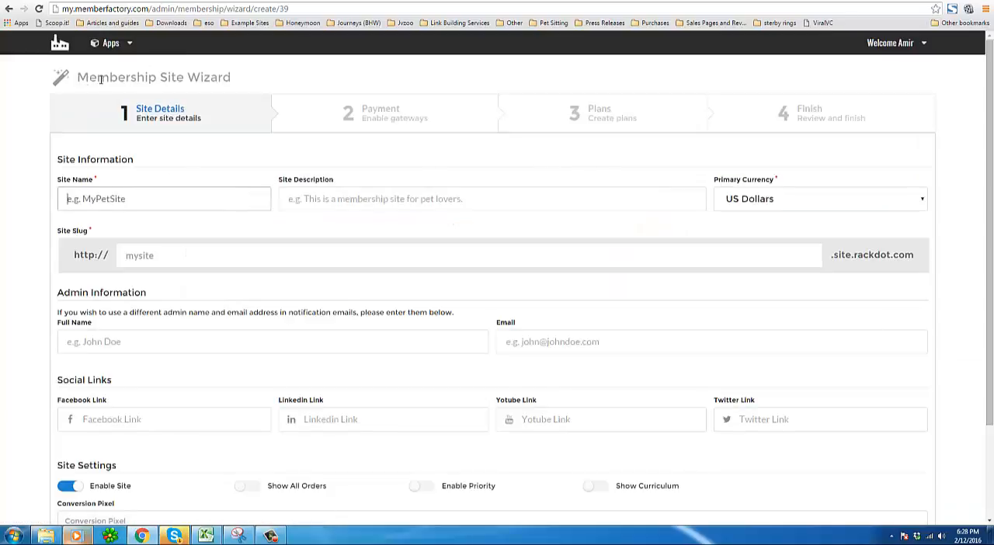
left_click_drag(77, 77, 230, 76)
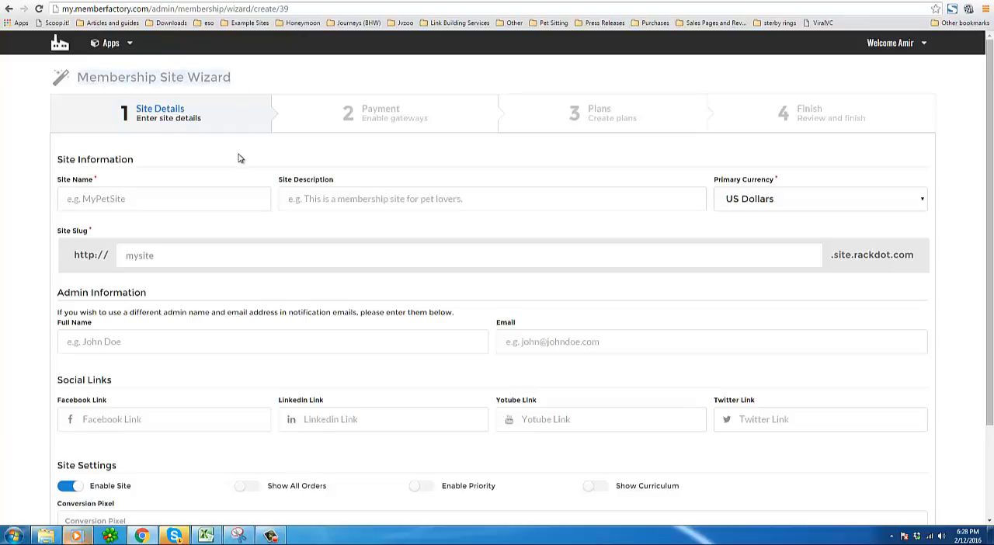
left_click(281, 160)
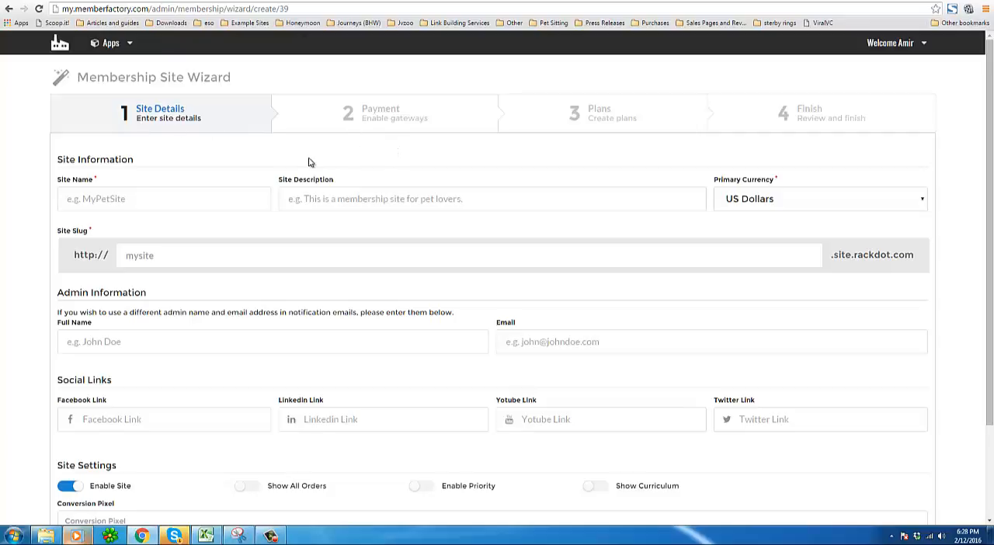
left_click(242, 199)
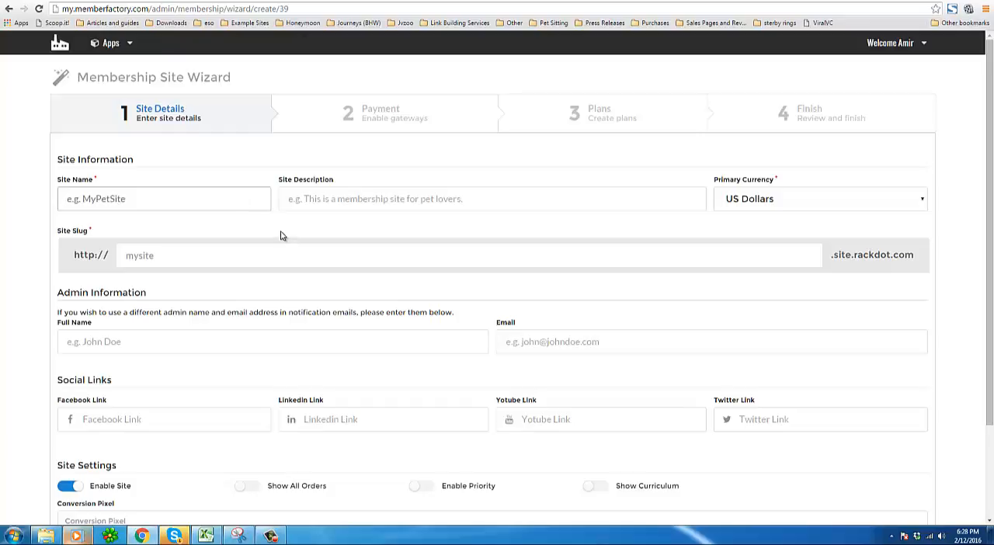
scroll(279, 249, "down", 2)
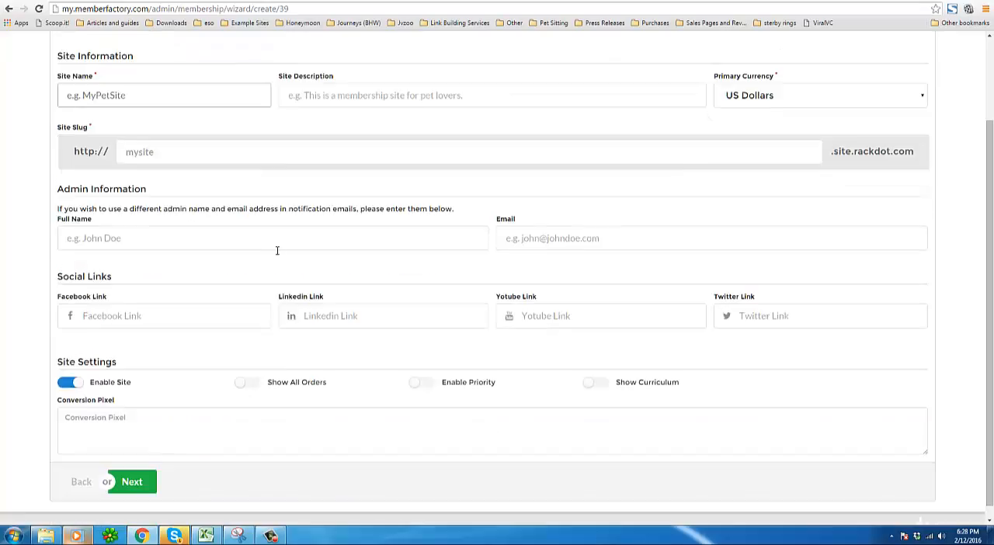
scroll(666, 253, "up", 2)
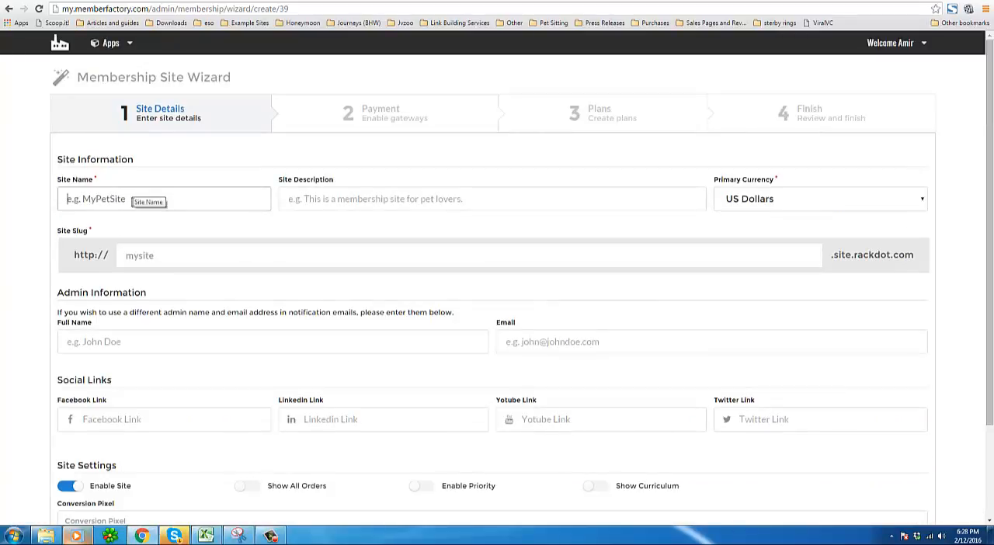
Enter the site name as the owner's first name followed by 's Online Course.
left_click(132, 202)
type("Adam's")
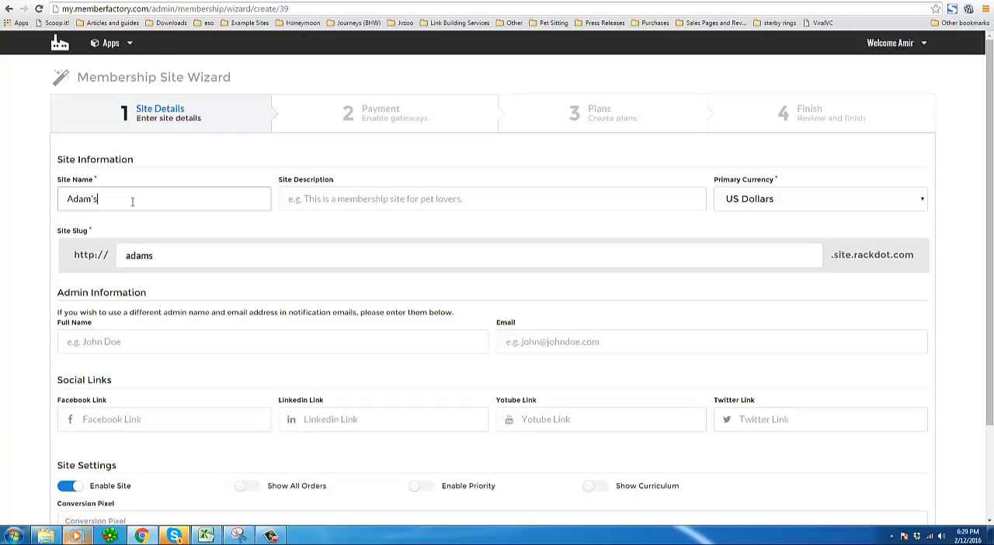
type(" Online Course")
left_click_drag(166, 201, 63, 201)
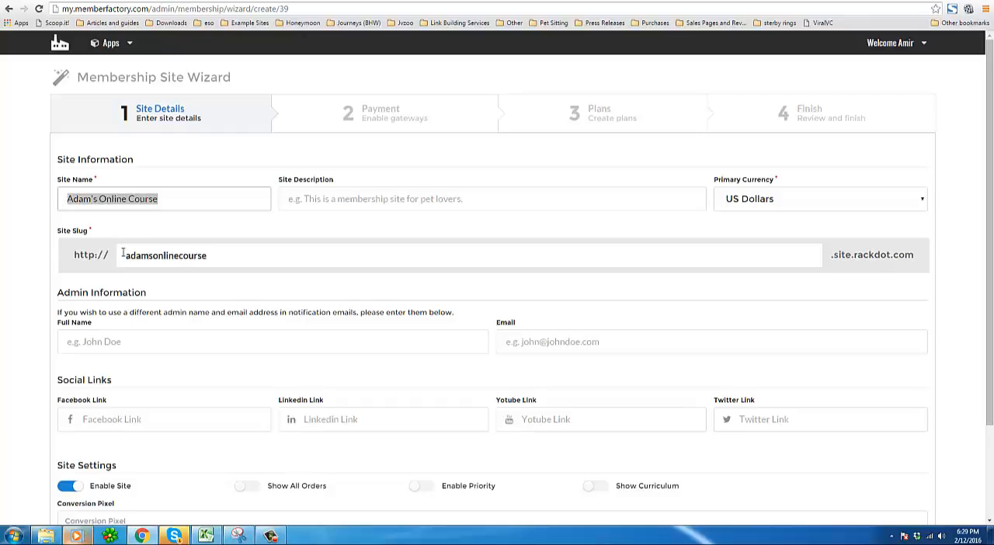
Replace the site slug with the owner's first name followed by web.
left_click_drag(123, 253, 218, 246)
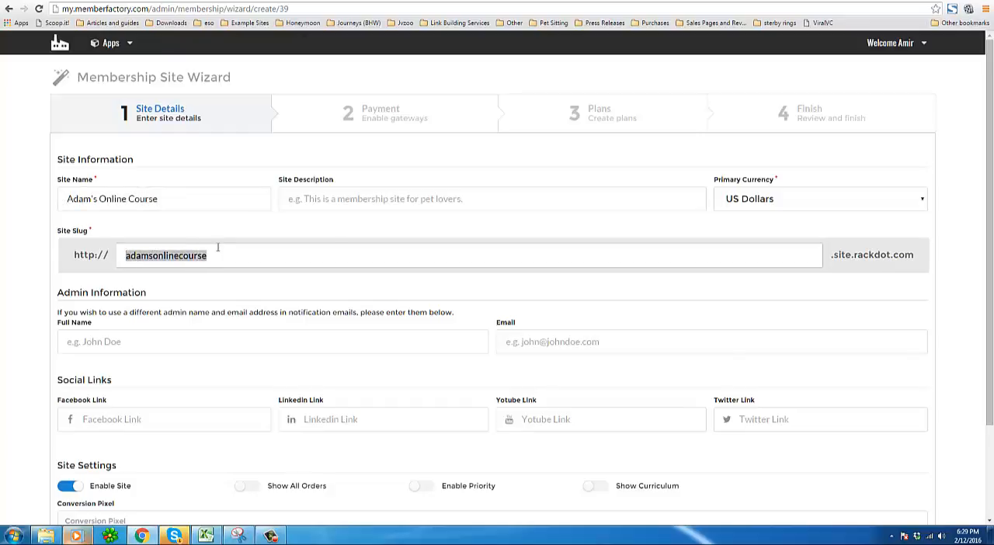
left_click(155, 262)
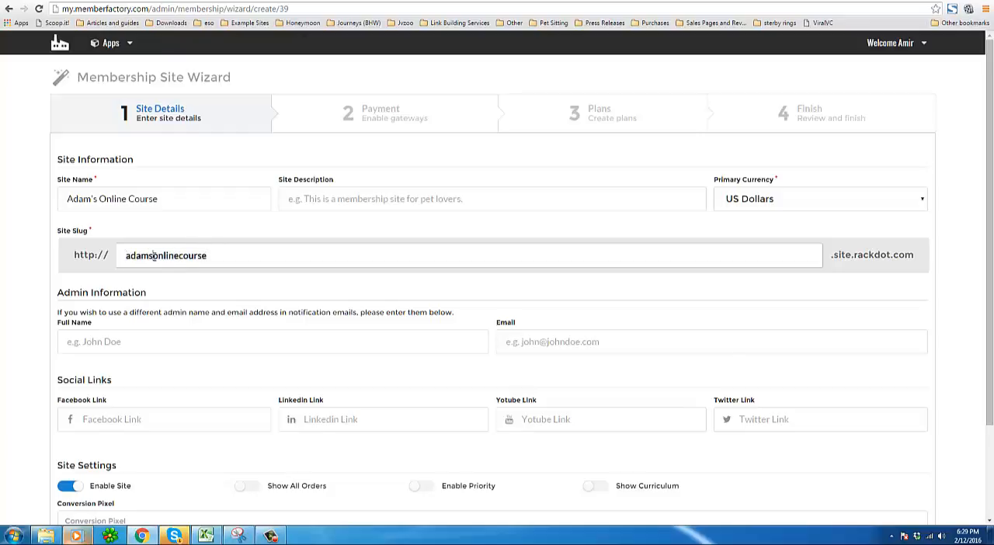
double_click(127, 257)
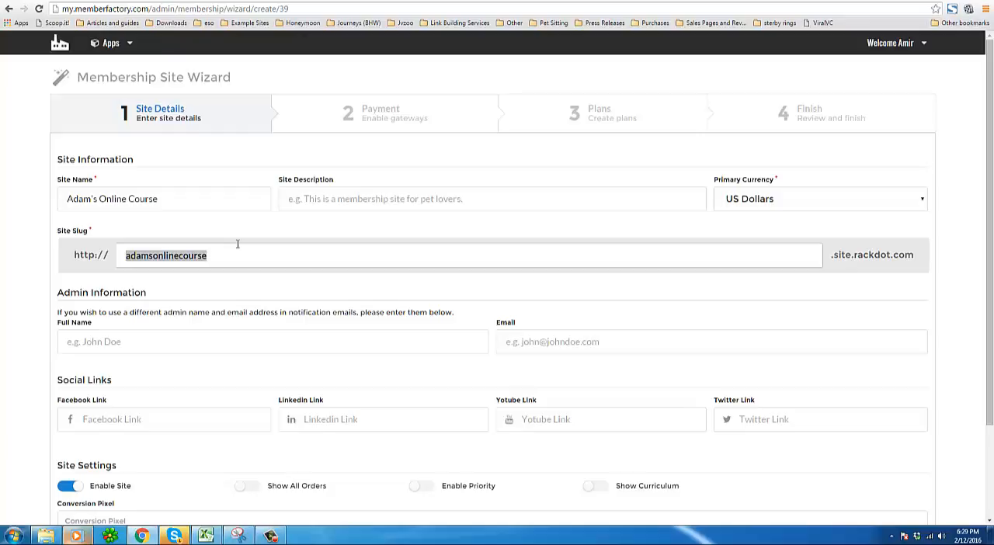
type("adamweb")
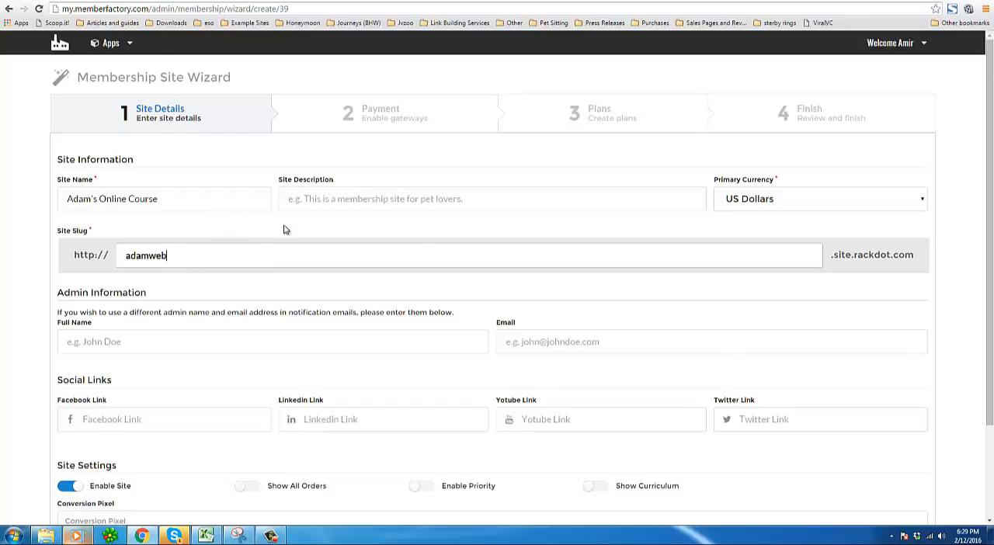
left_click_drag(832, 259, 641, 242)
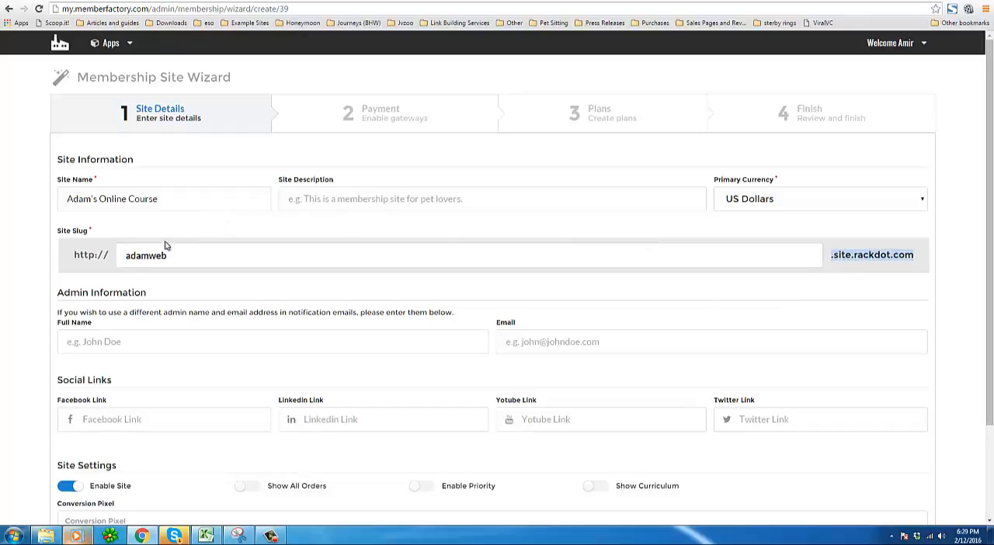
left_click(847, 258)
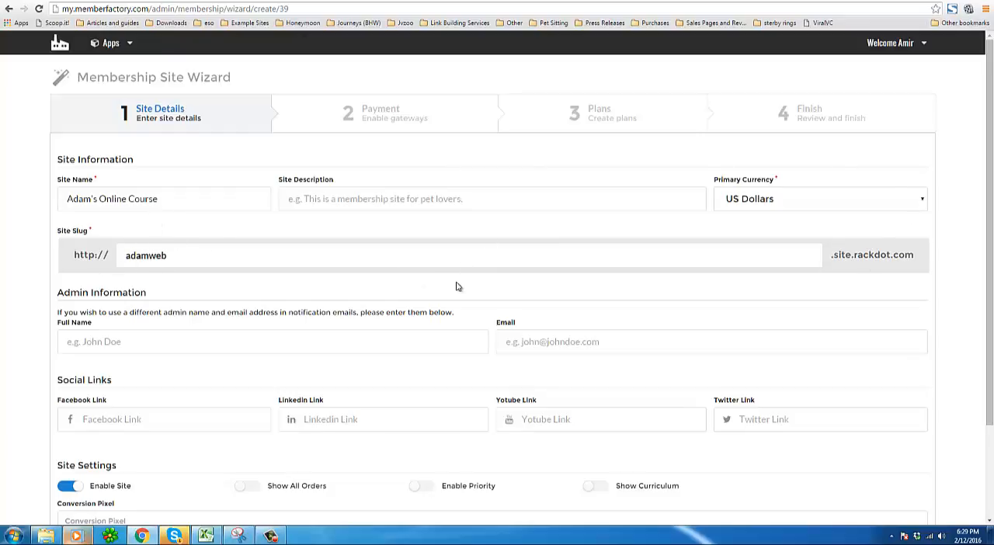
Enter a site description of the owner's first name followed by 's online cours, and choose US Dollars as primary currency.
left_click(373, 201)
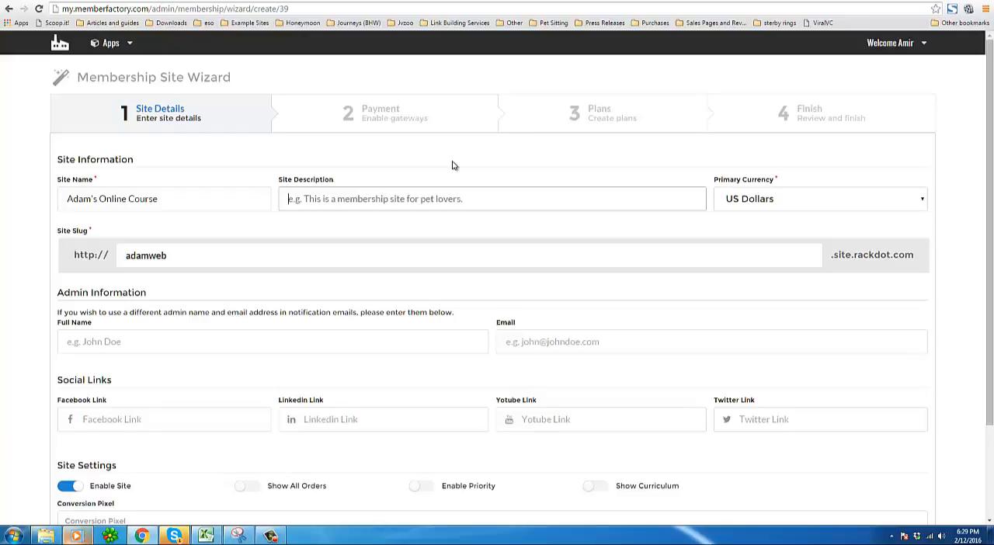
type("Adam's online")
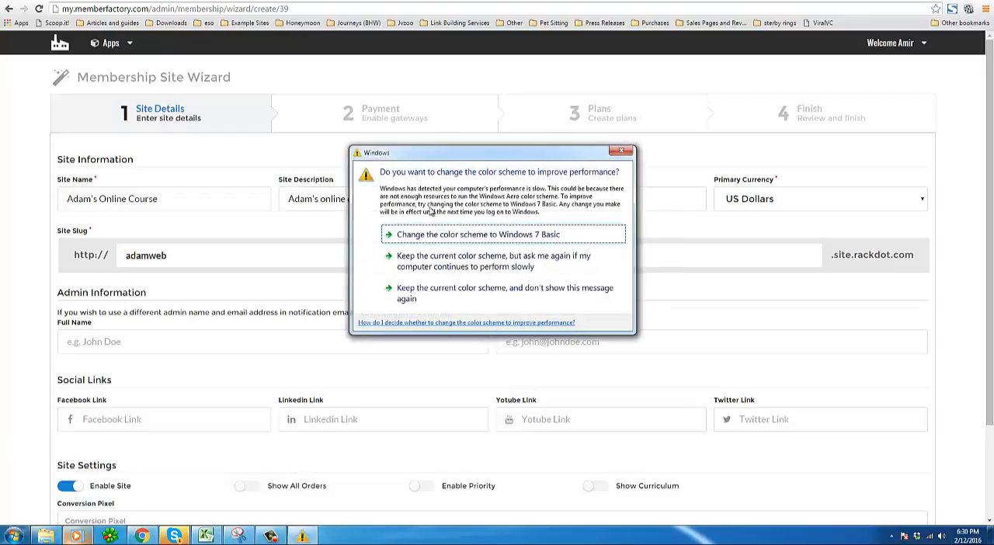
left_click_drag(478, 158, 476, 204)
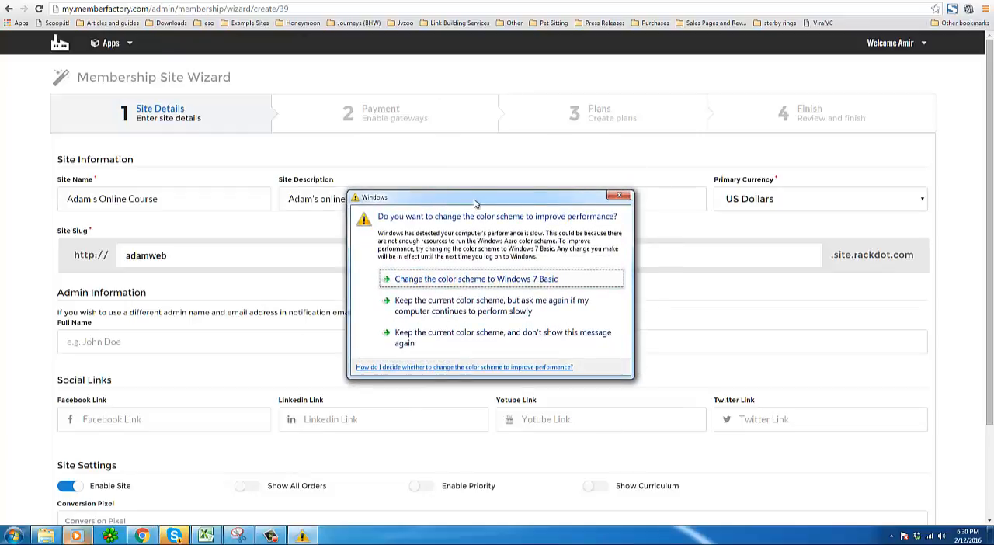
left_click(619, 197)
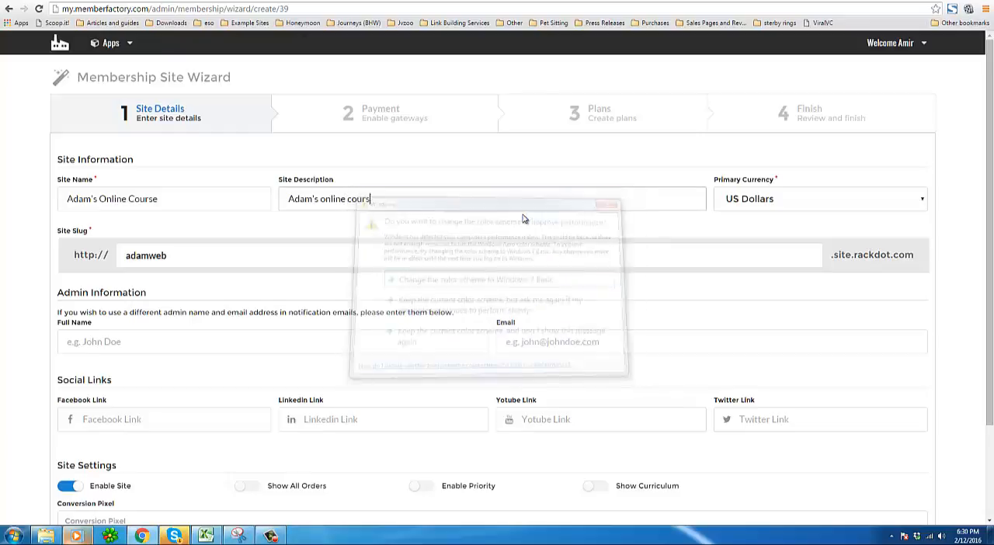
left_click(738, 199)
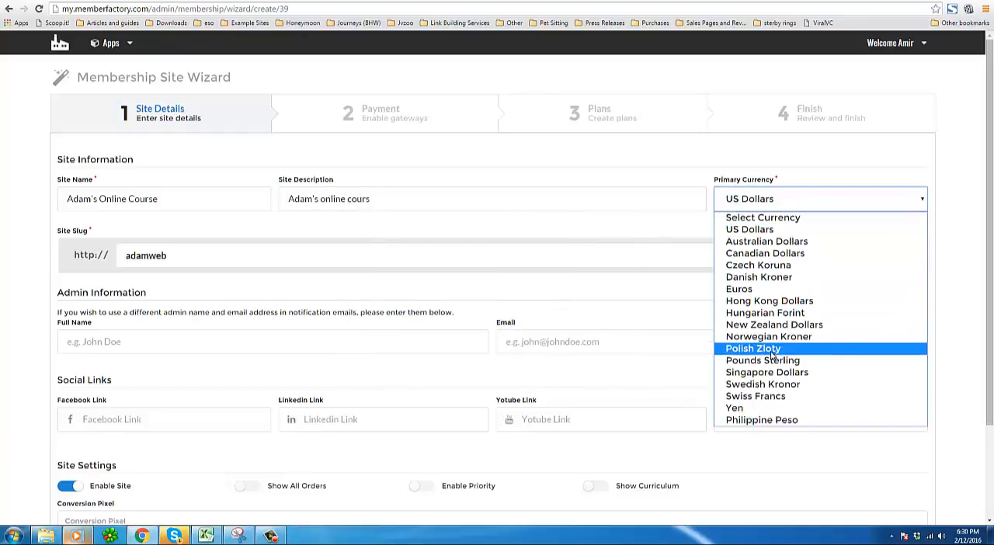
left_click(780, 231)
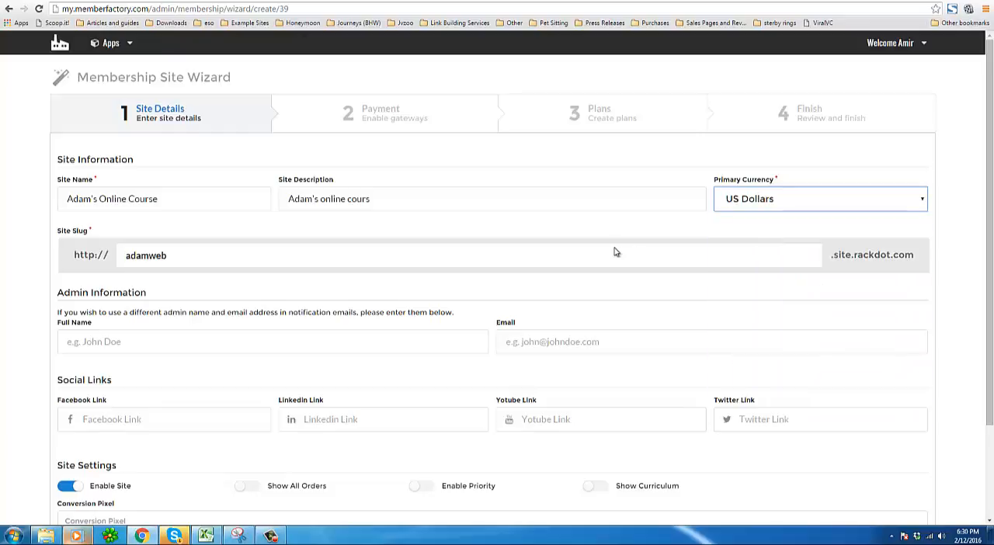
Enter the admin's full name and e-mail address under Admin Information.
left_click(155, 348)
scroll(164, 369, "down", 1)
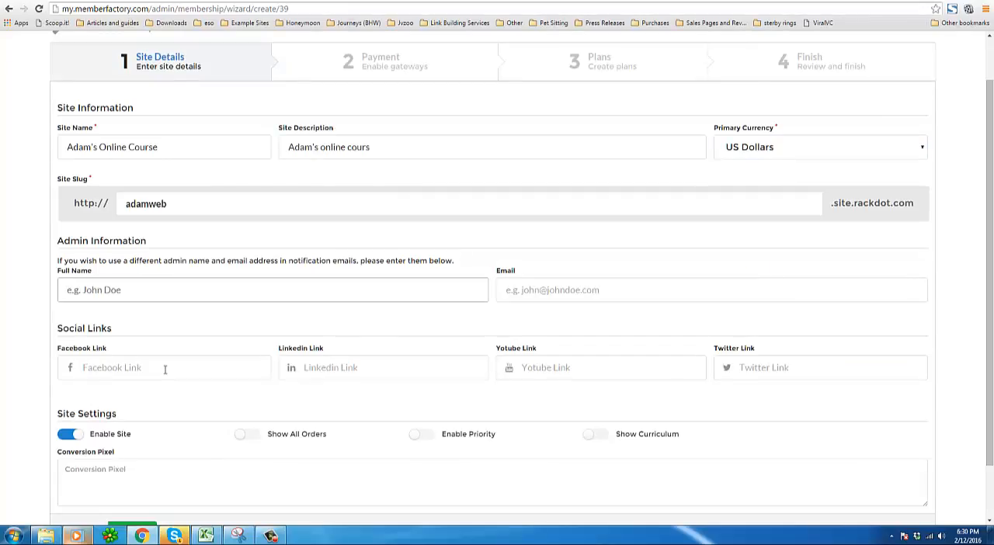
scroll(165, 369, "down", 1)
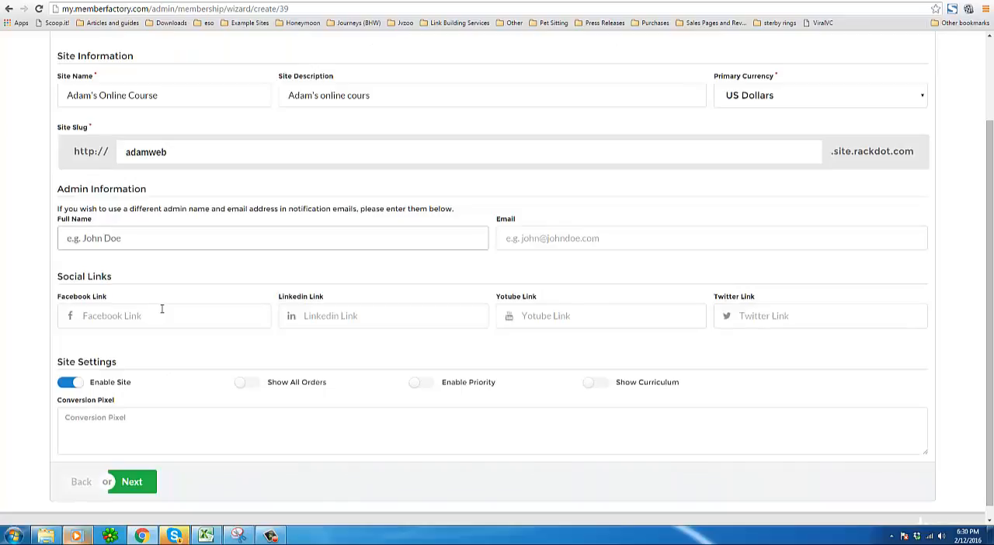
key("Tab")
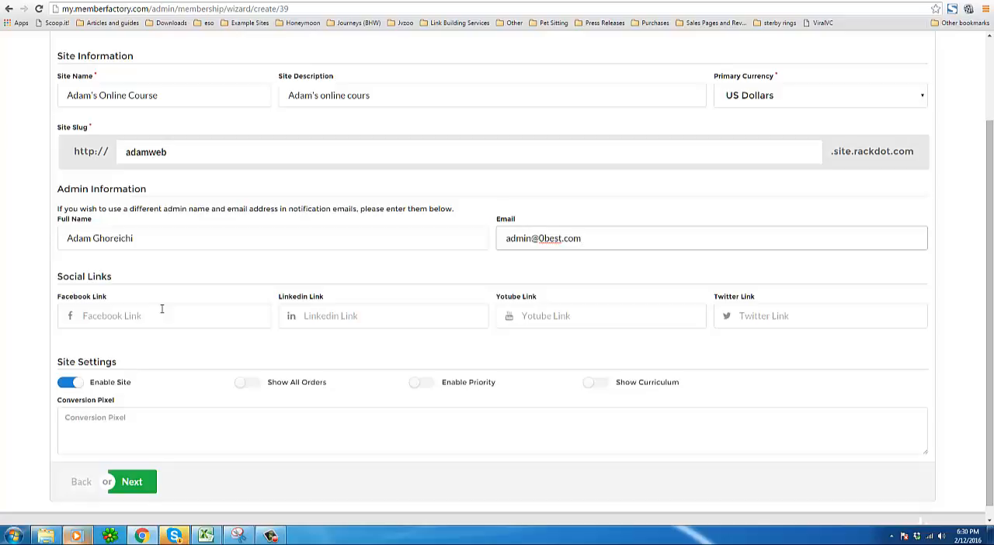
Fill in the Facebook, LinkedIn, YouTube and Twitter links for the site and continue to the Payment step.
left_click(162, 309)
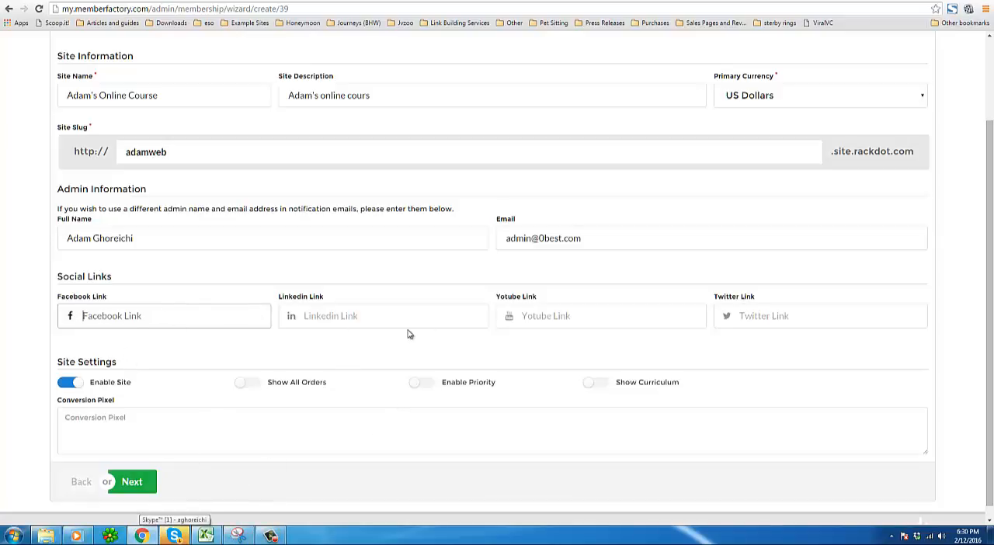
left_click(271, 536)
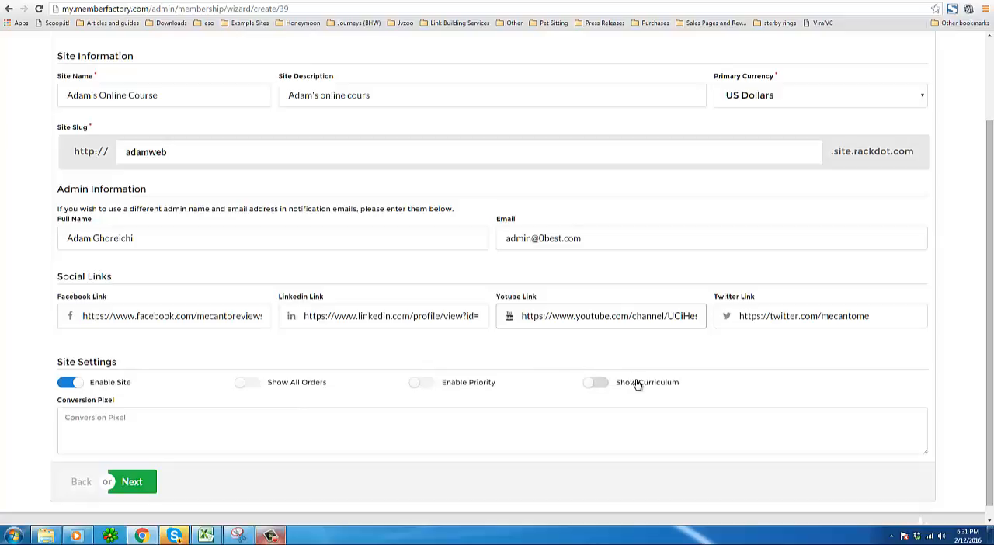
left_click(101, 417)
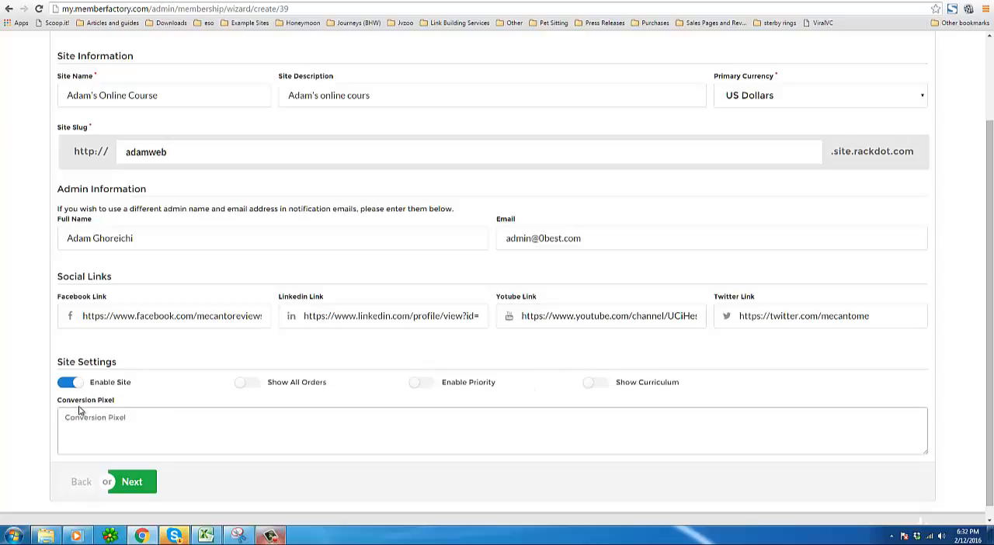
scroll(79, 412, "down", 1)
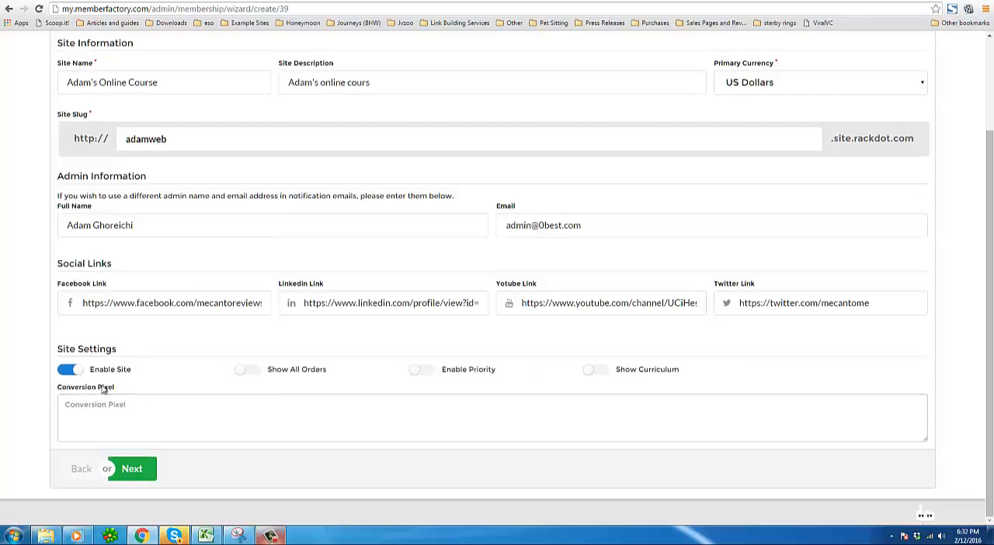
left_click(140, 471)
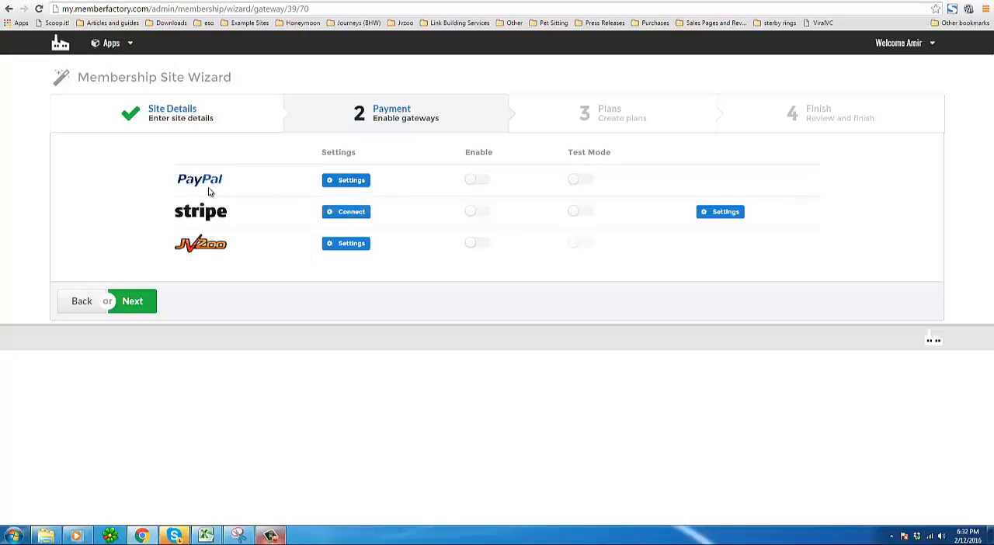
Open the PayPal gateway settings, close them, and switch PayPal to test mode.
left_click(362, 183)
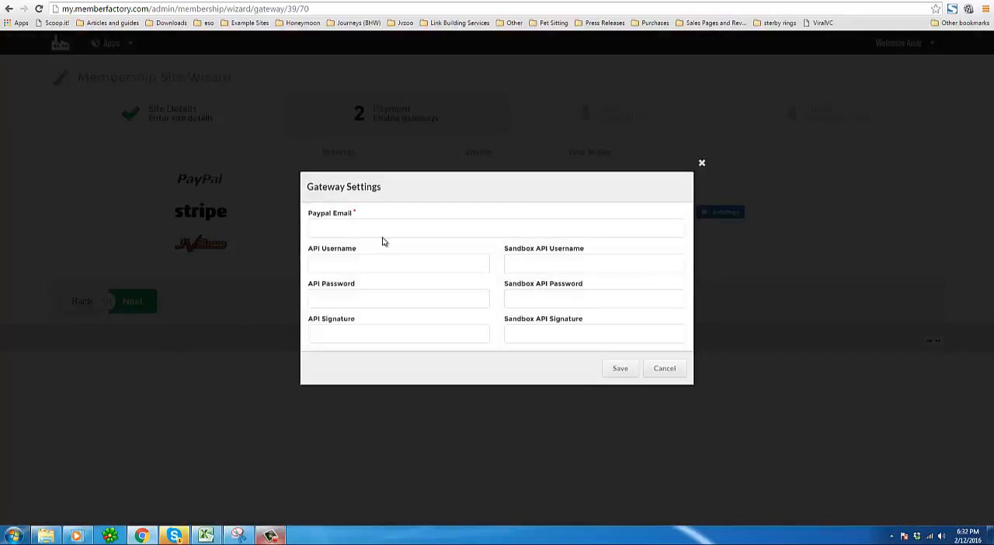
left_click(382, 227)
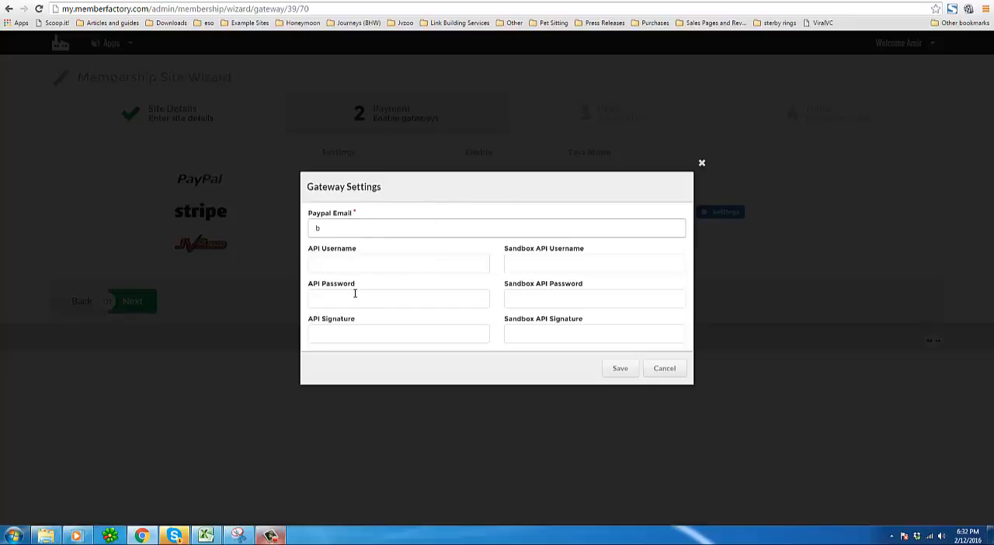
left_click(270, 536)
left_click(945, 489)
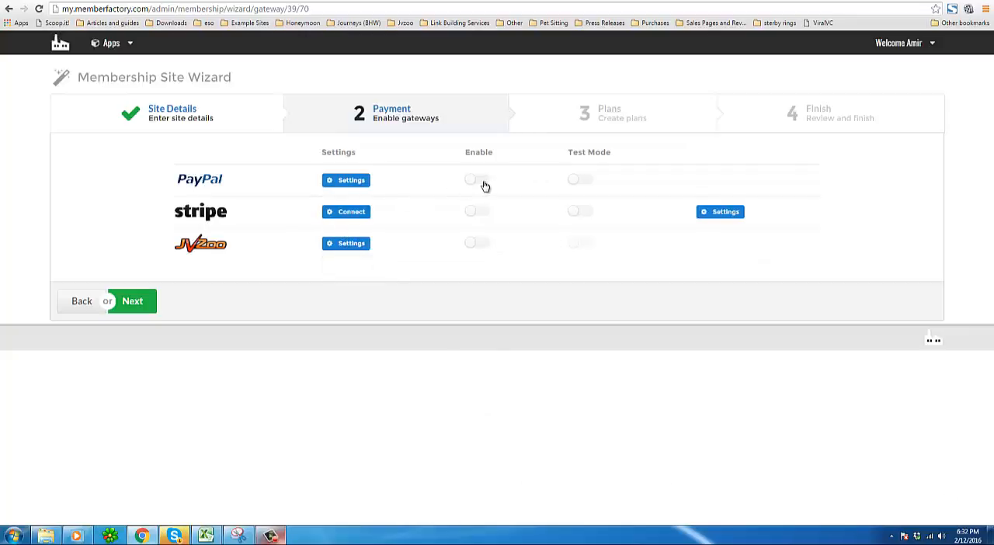
left_click(582, 181)
View the JVZoo secret key setting, close it, and proceed to the Plans step.
left_click(342, 246)
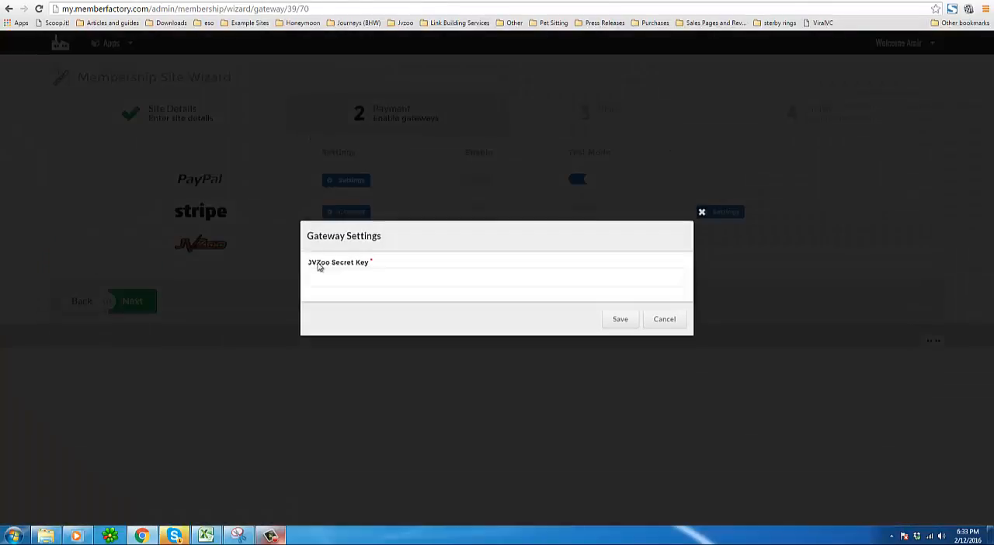
left_click_drag(308, 267, 383, 265)
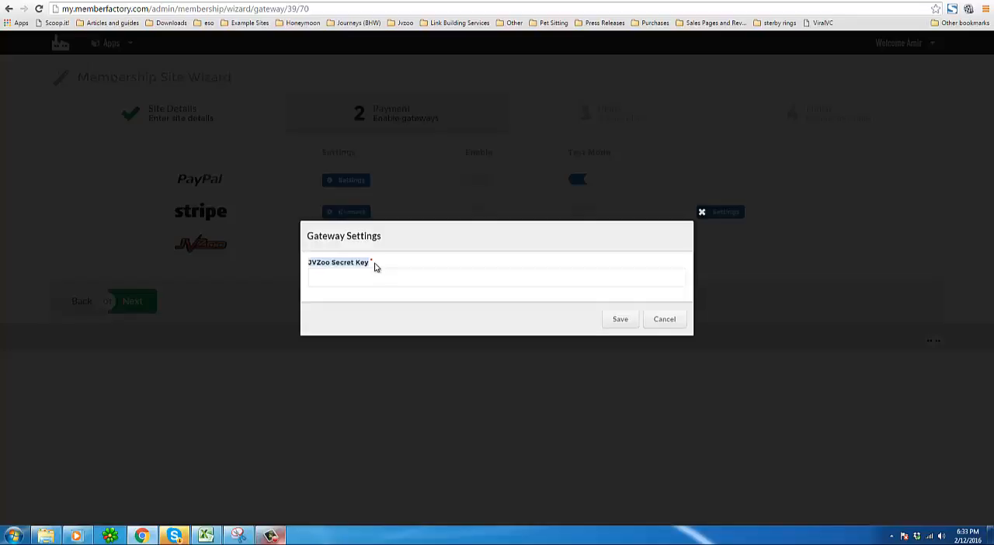
left_click(702, 215)
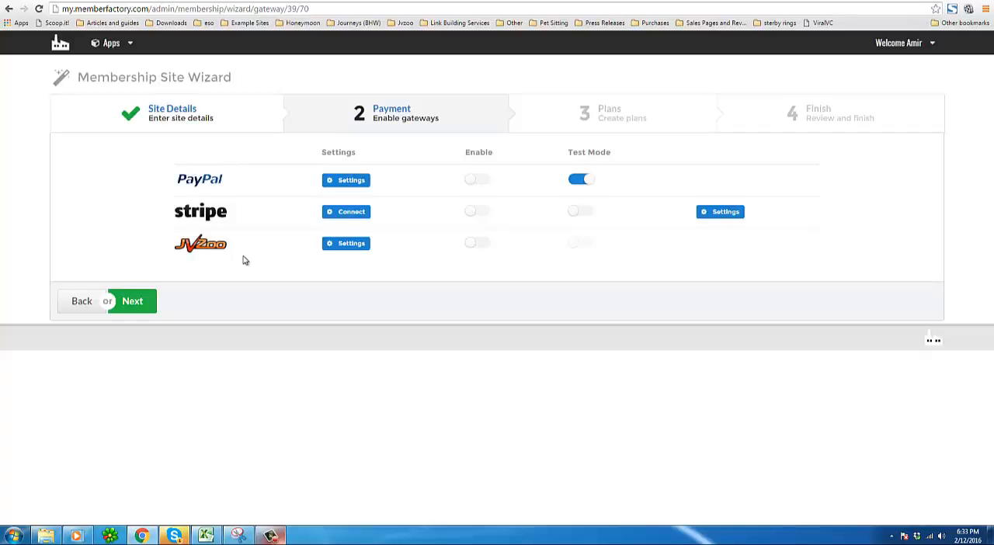
left_click(138, 302)
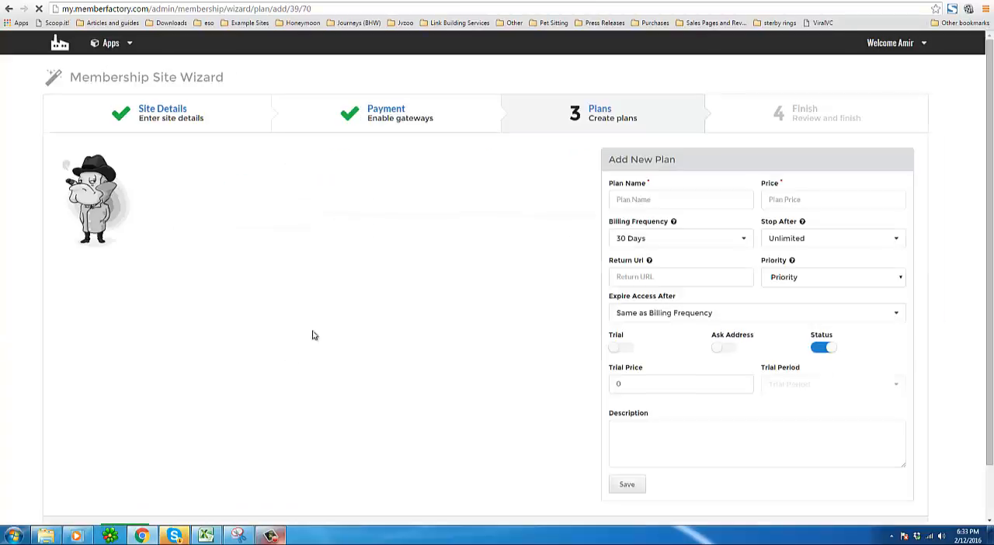
Start a new membership plan named Bronze with a price of 30.
left_click(642, 201)
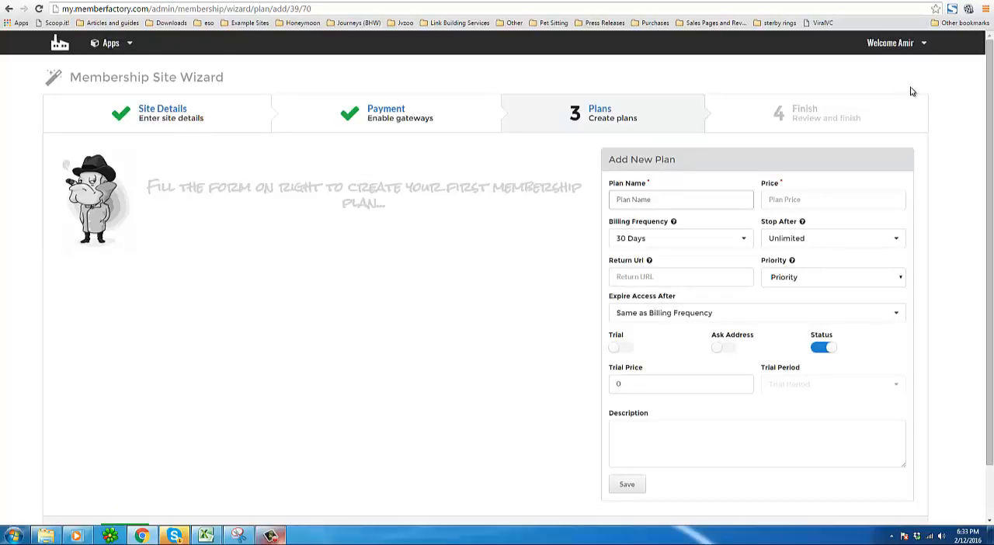
type("Bronze")
key("Tab")
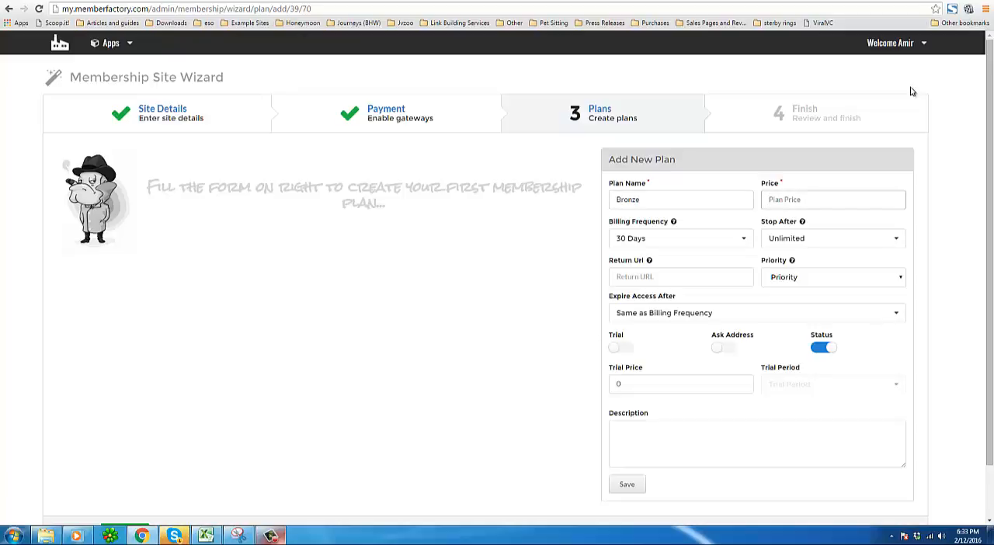
type("30")
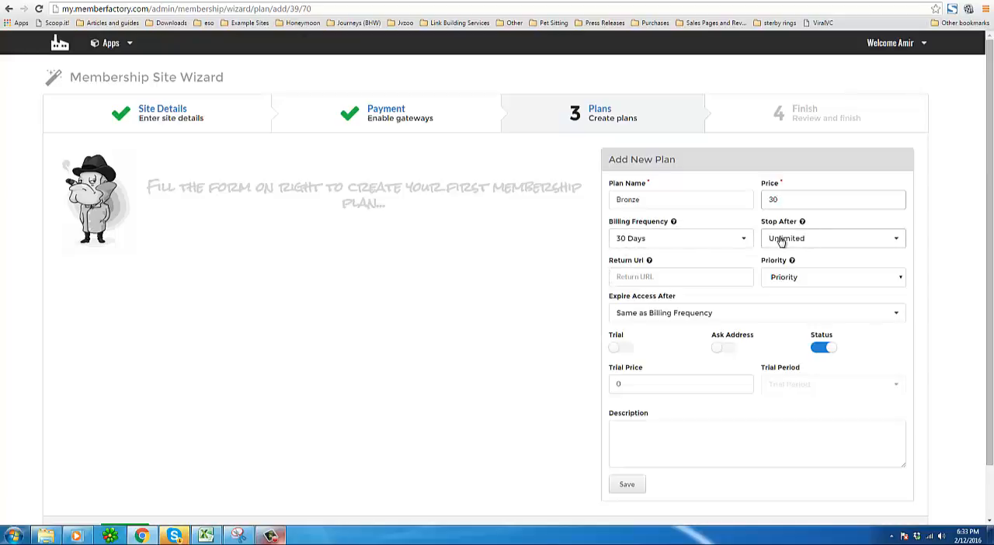
left_click(895, 241)
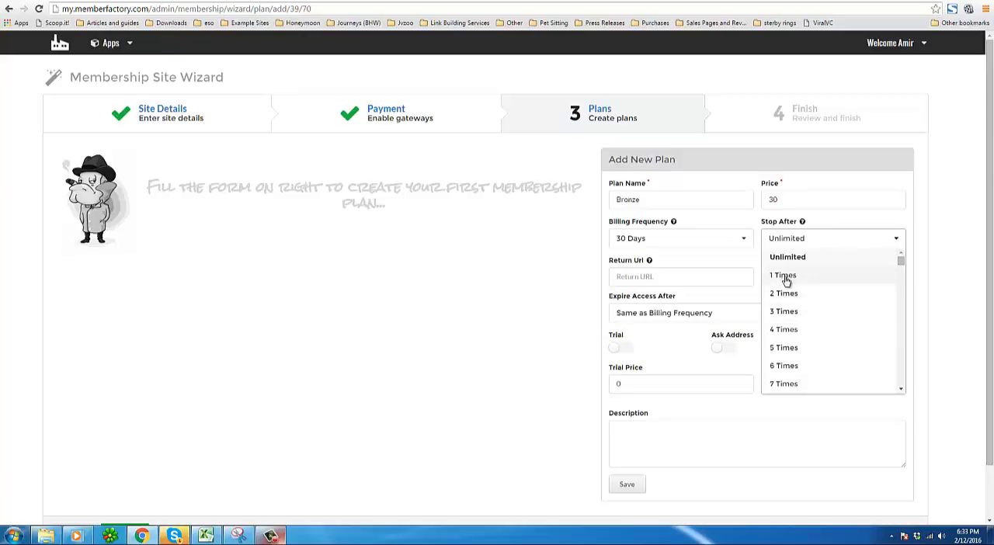
left_click(949, 231)
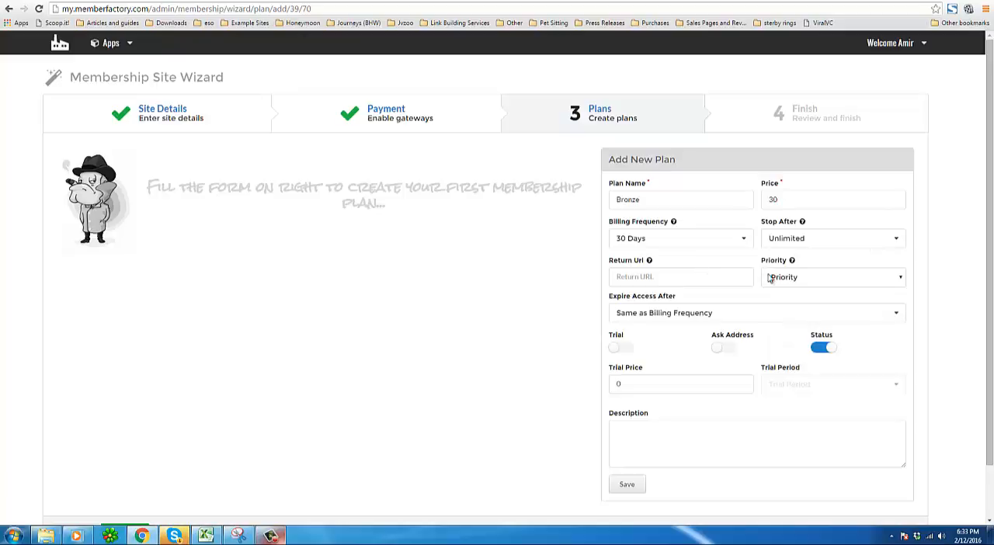
Enable a trial for the Bronze plan with a trial price of 1 and a 7 Days trial period.
left_click(623, 348)
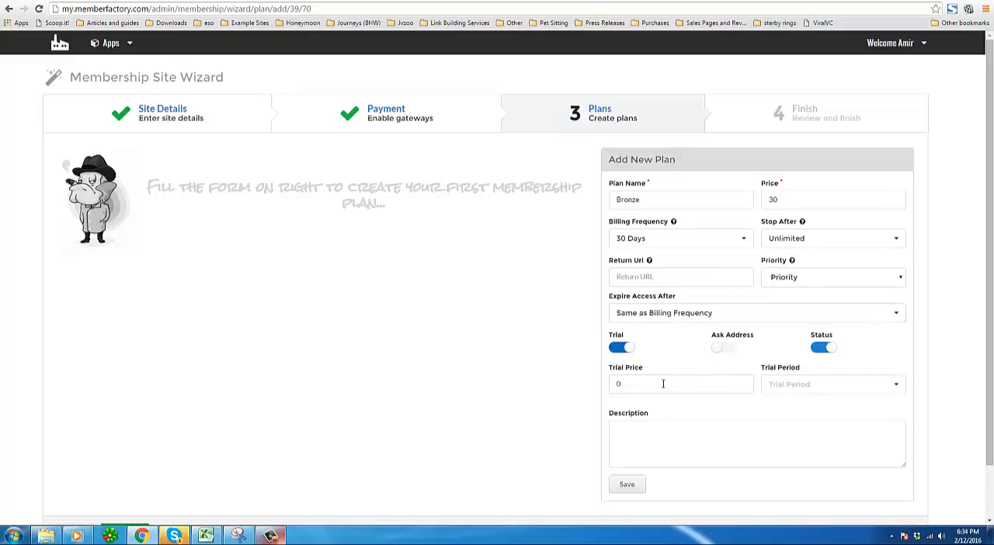
left_click(662, 384)
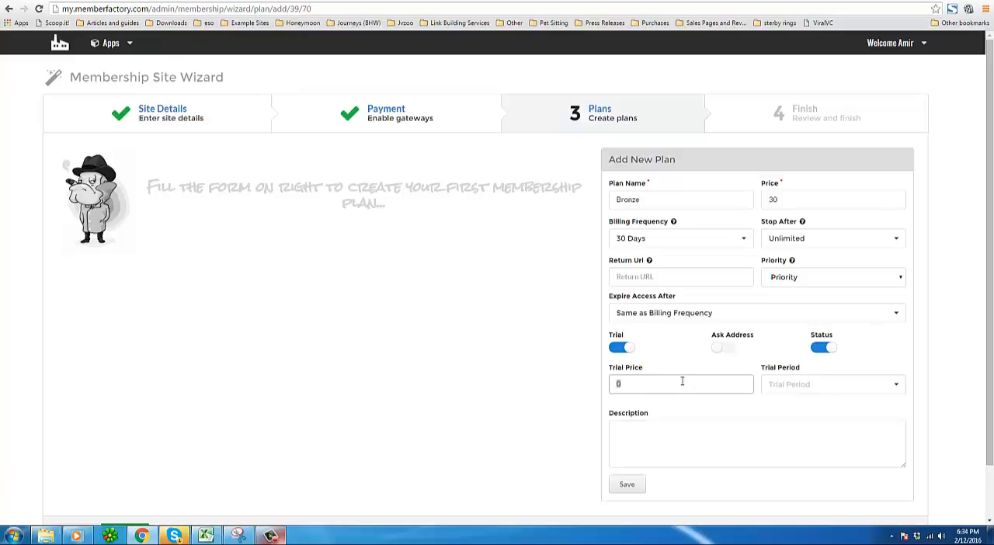
type("1")
left_click(801, 385)
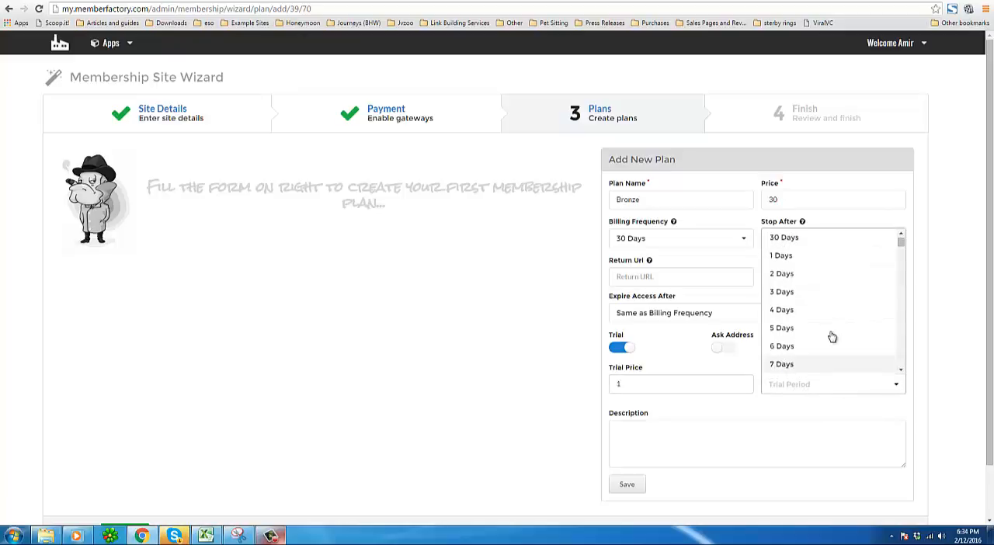
left_click(801, 365)
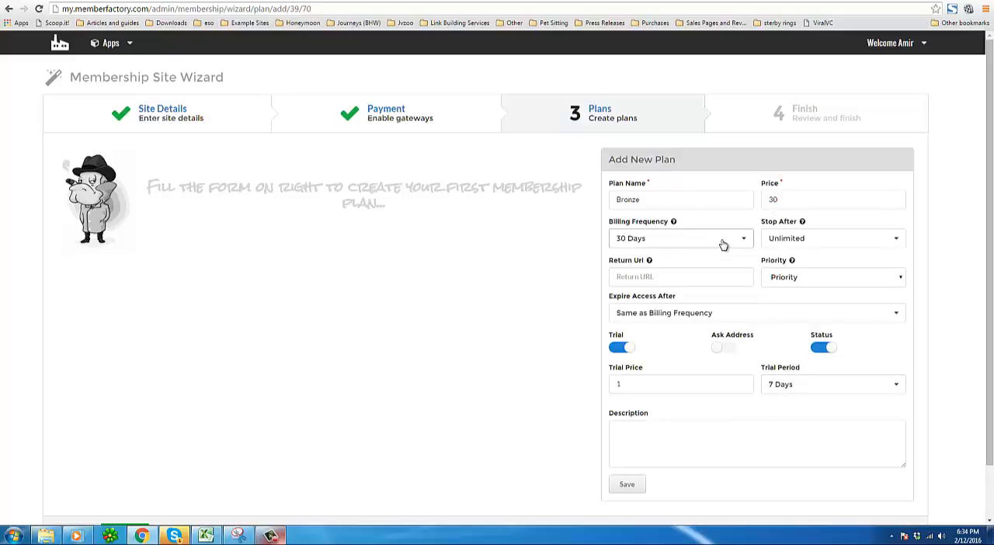
Describe the plan as a monthly Bronze membership and save it.
left_click(621, 442)
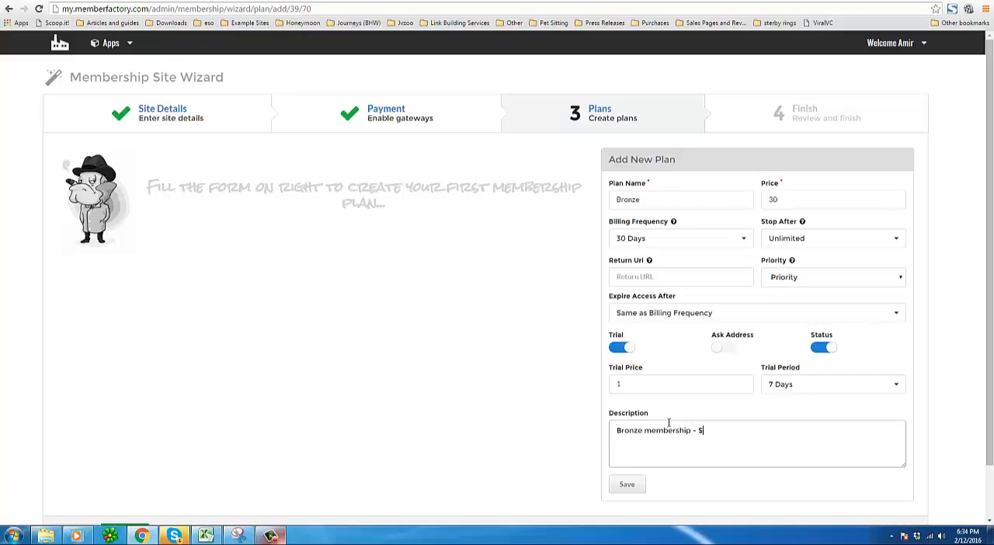
type("monthly")
left_click(642, 488)
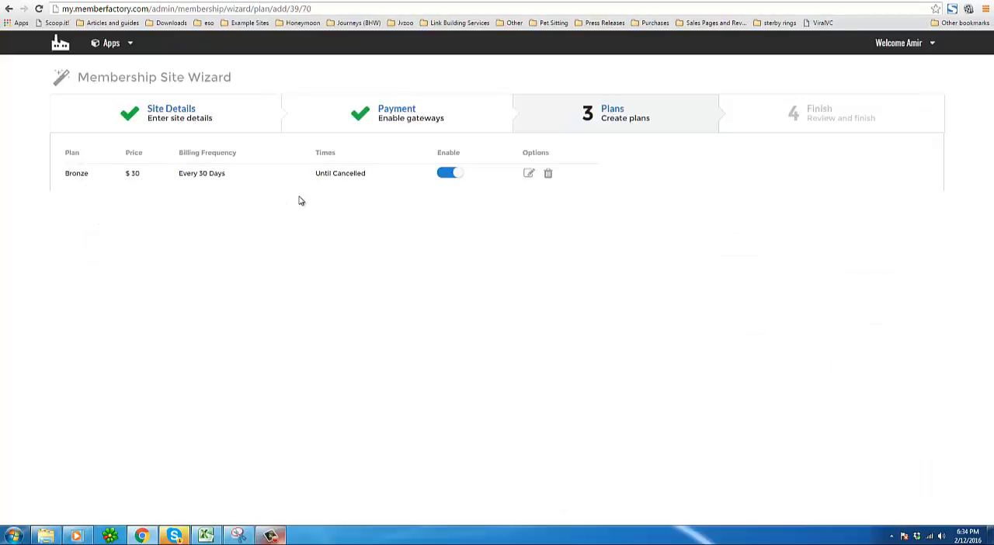
Add a new membership plan named Silver with a price of 40.
left_click(653, 196)
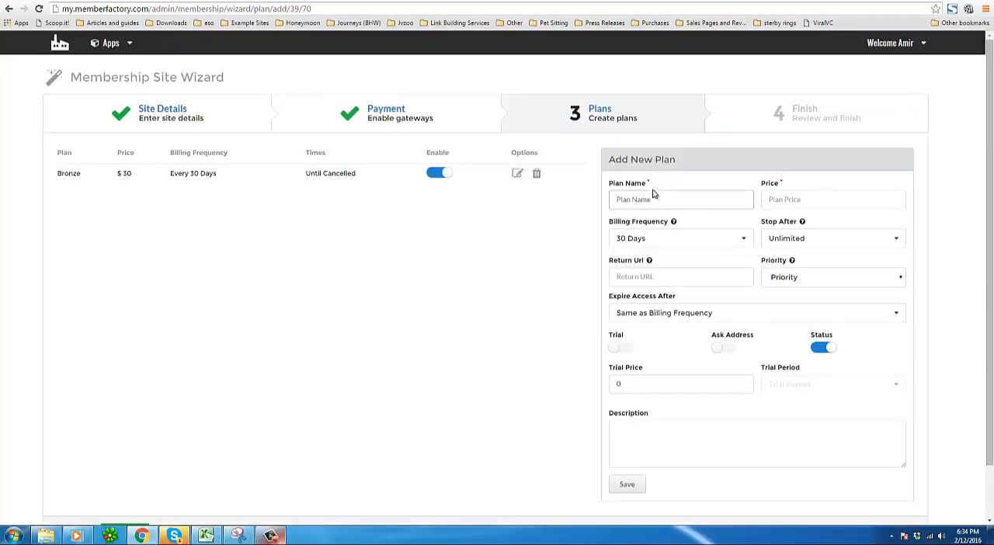
type("Silver")
key("Tab")
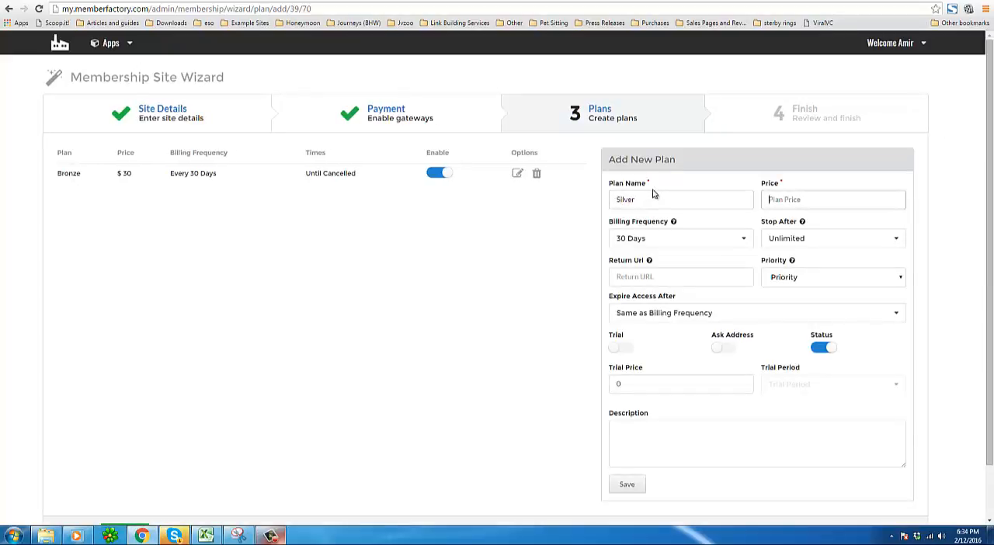
type("40")
Turn on the trial for the Silver plan with a trial price of 1 and a 7 Days trial period.
left_click(629, 386)
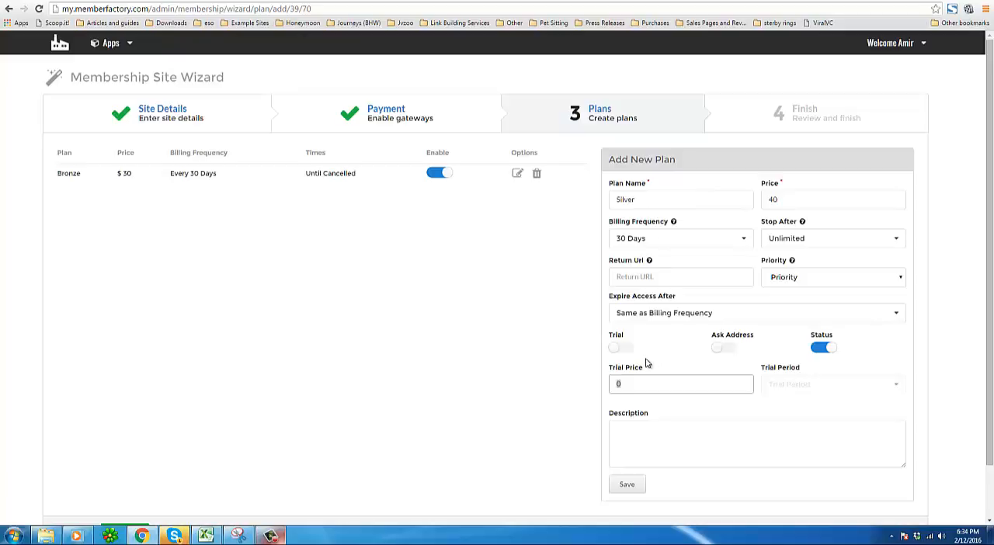
left_click(804, 380)
left_click(619, 351)
double_click(635, 386)
type("1")
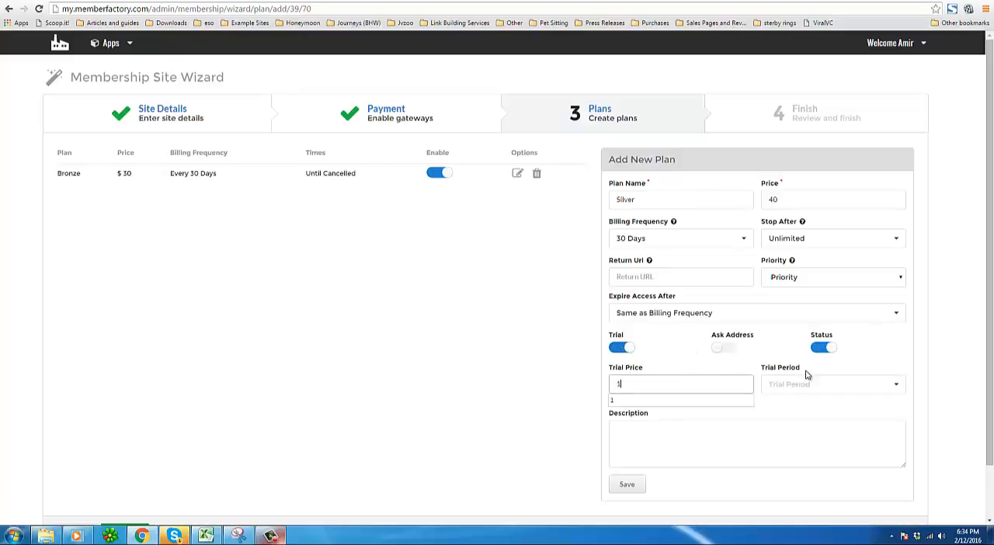
left_click(822, 384)
left_click(896, 389)
left_click(897, 389)
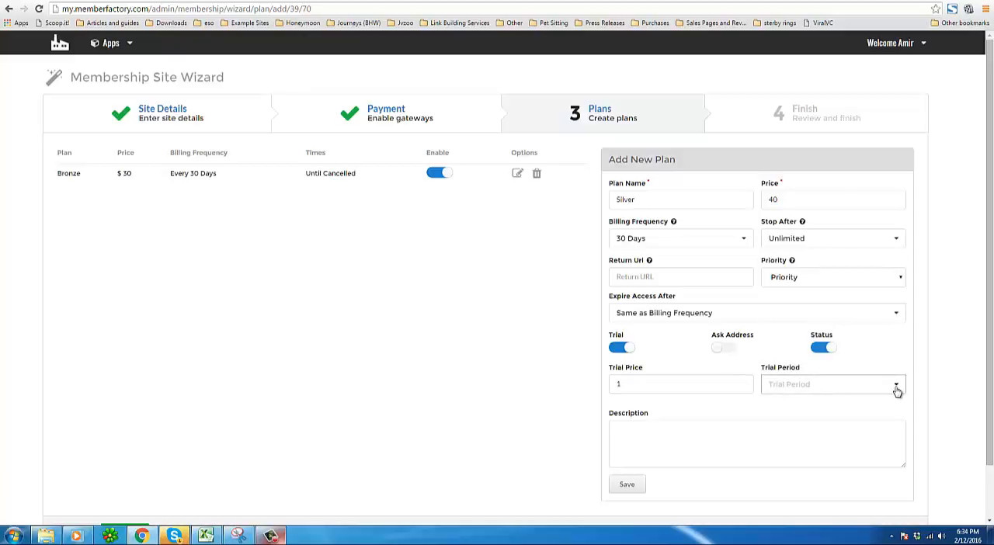
left_click(817, 378)
left_click(785, 366)
Describe the plan as Silver membership: $40 monthly and save it.
left_click(672, 431)
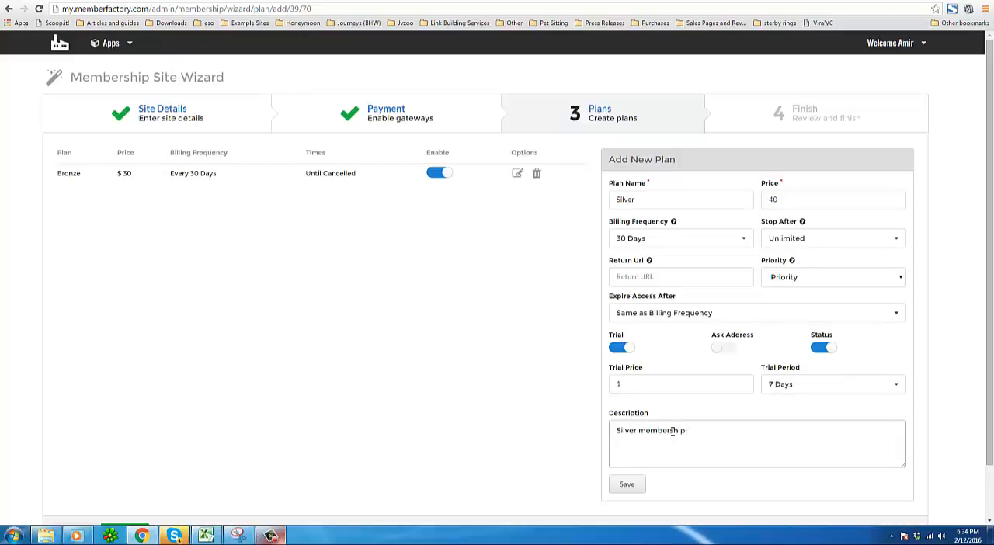
type("Silver membership: $40 monthly")
left_click(628, 484)
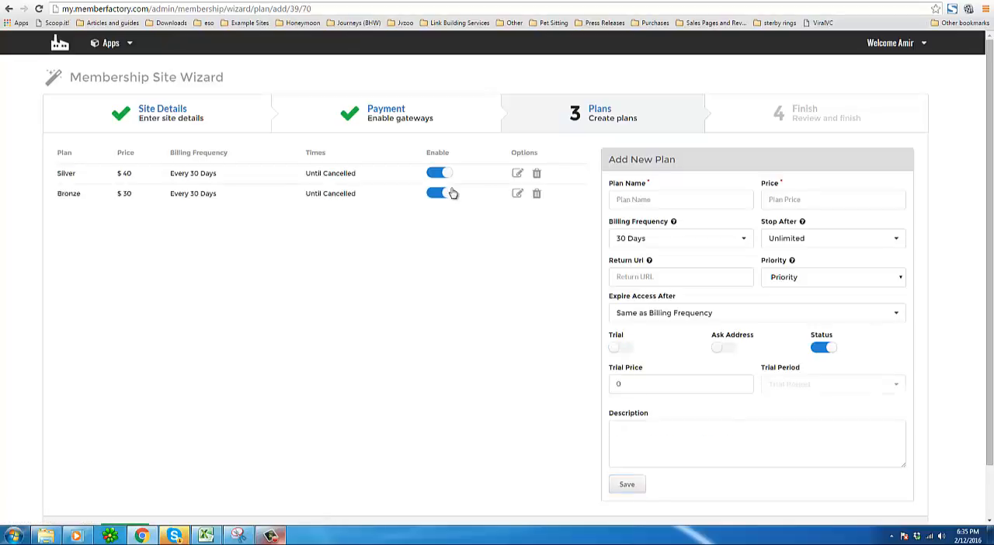
Add a new membership plan named Gold with a price of 50.
left_click(642, 198)
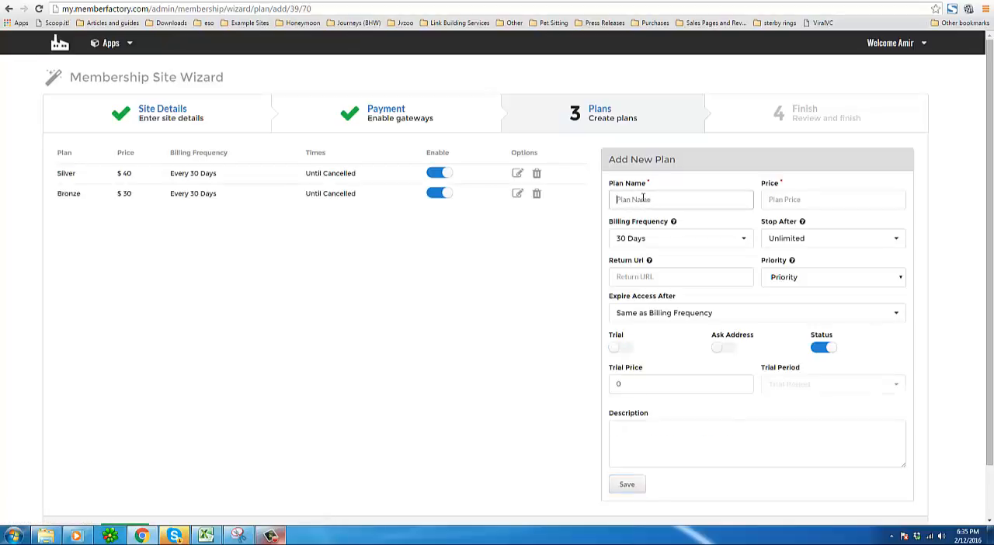
type("Gold")
key("Tab")
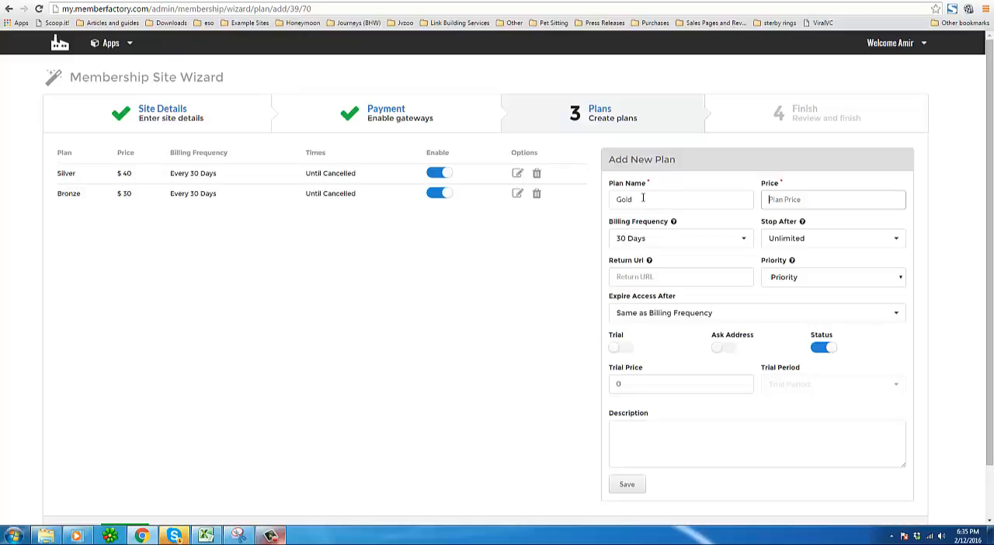
type("50")
Turn on the trial for the Gold plan with a trial price of 1 and a 7 Days trial period.
left_click(622, 347)
left_click(636, 382)
type("1")
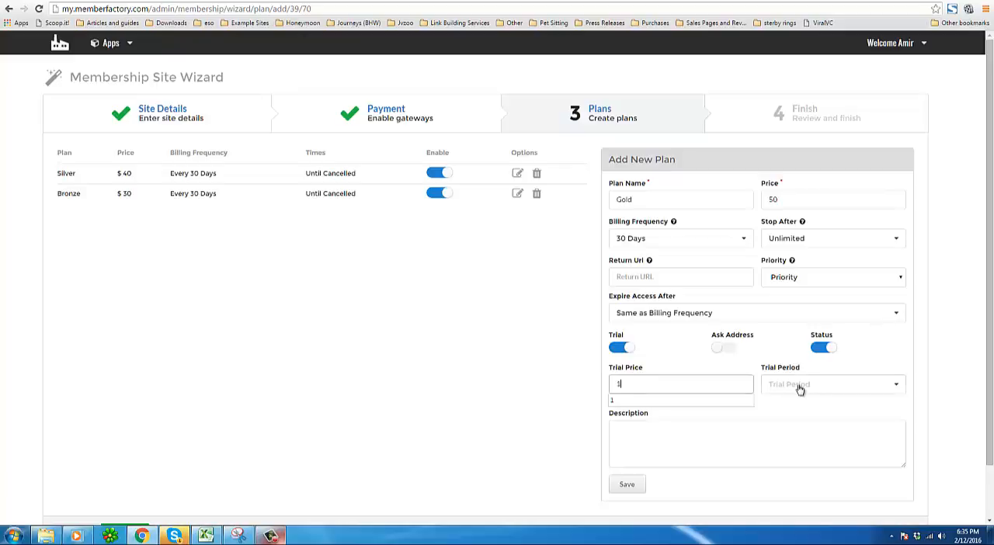
left_click(799, 386)
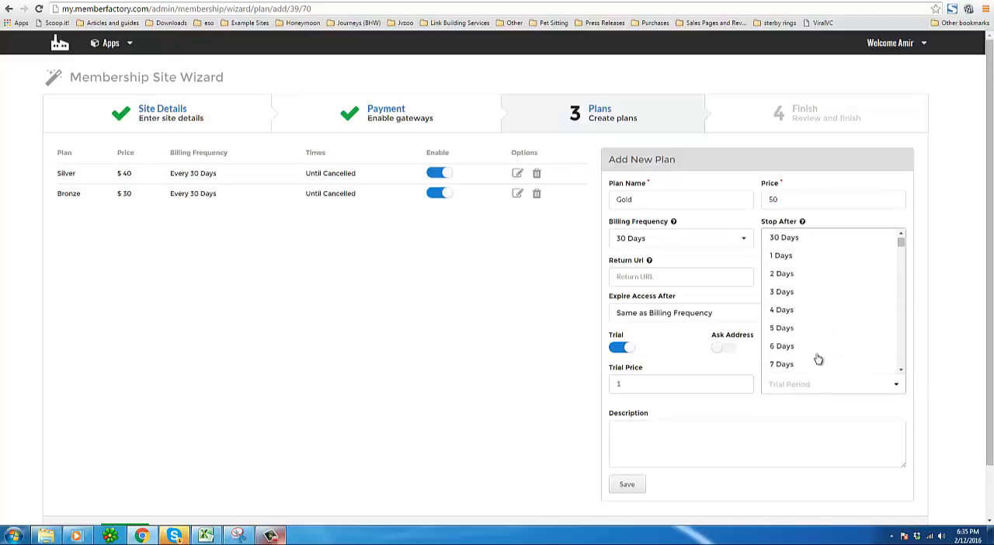
left_click(781, 364)
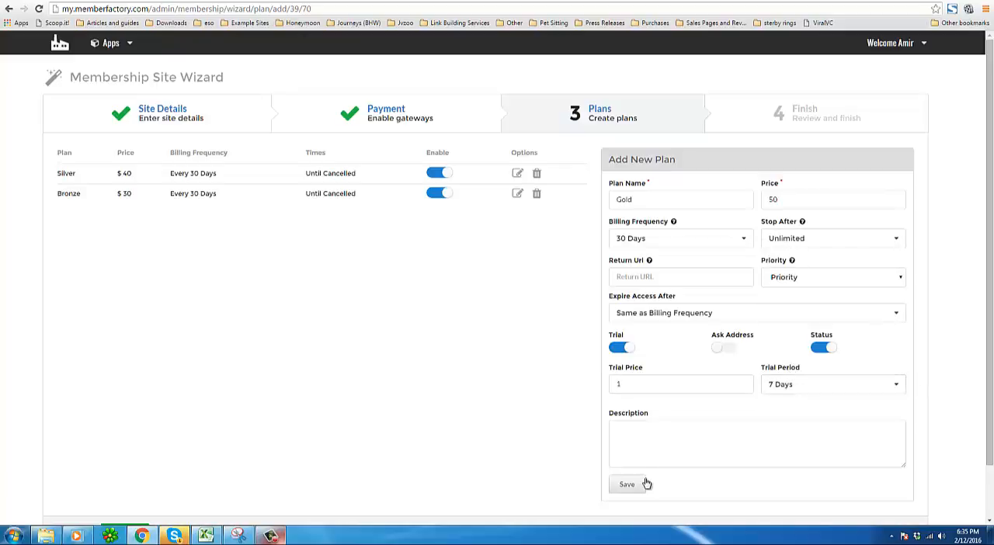
Describe the plan as Gold membership. and save it.
left_click(639, 438)
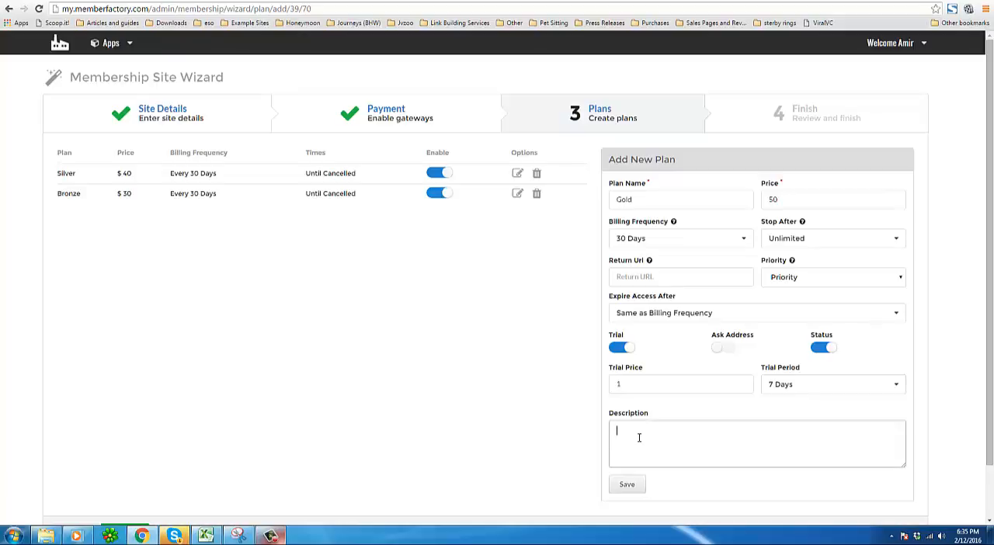
type("Gold membership.")
left_click(627, 484)
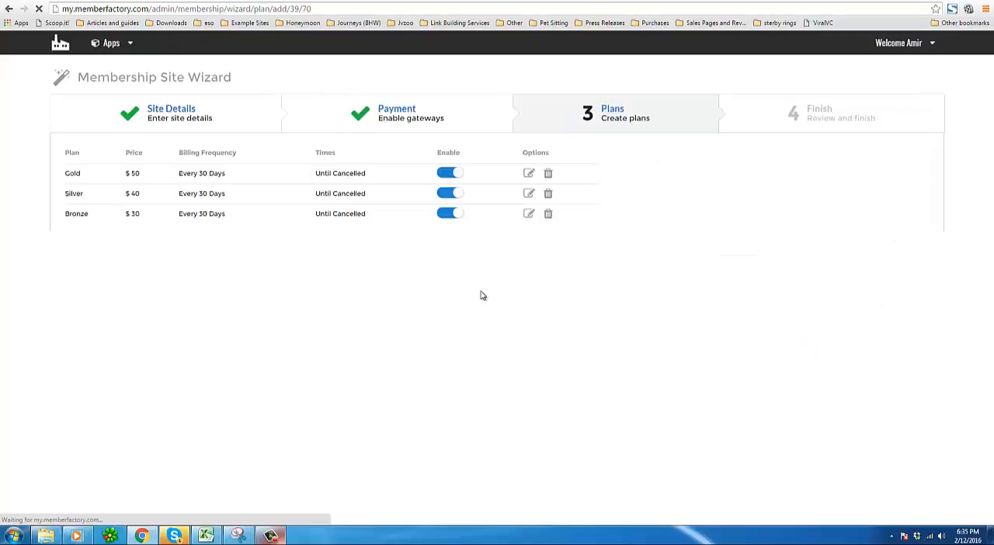
Advance to the wizard's Finish step and finish the installation.
left_click(129, 477)
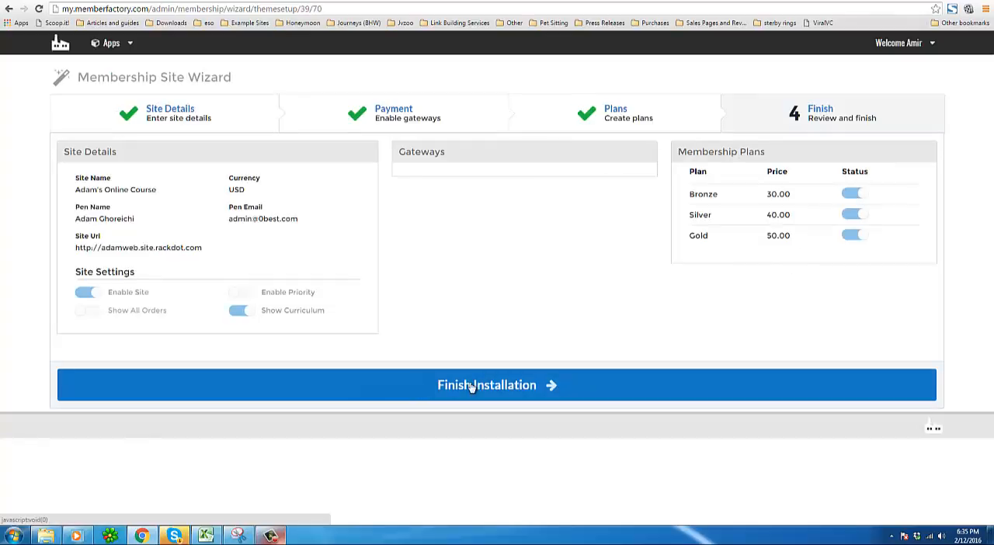
left_click(393, 395)
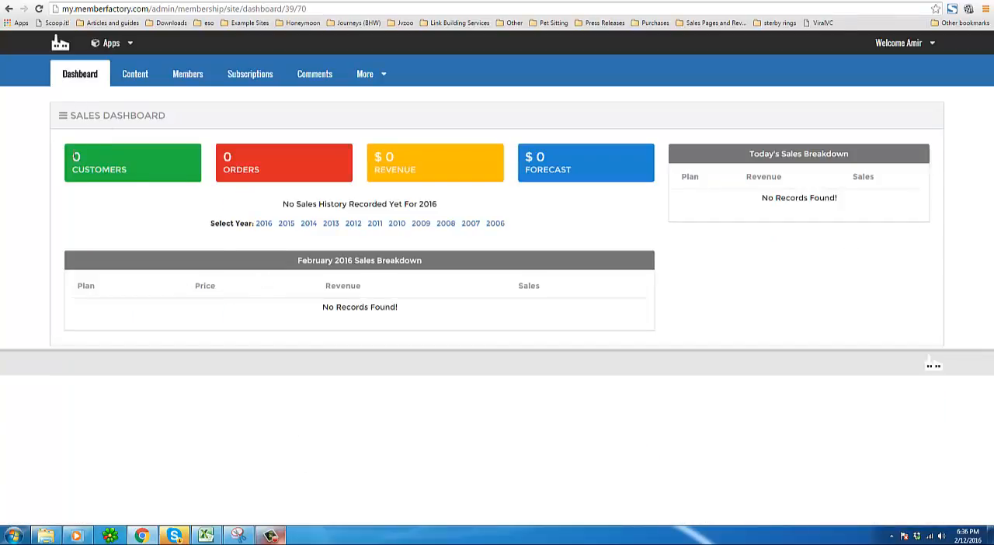
Examine the new site's sales dashboard panels and the account and Apps menus.
left_click_drag(75, 157, 193, 192)
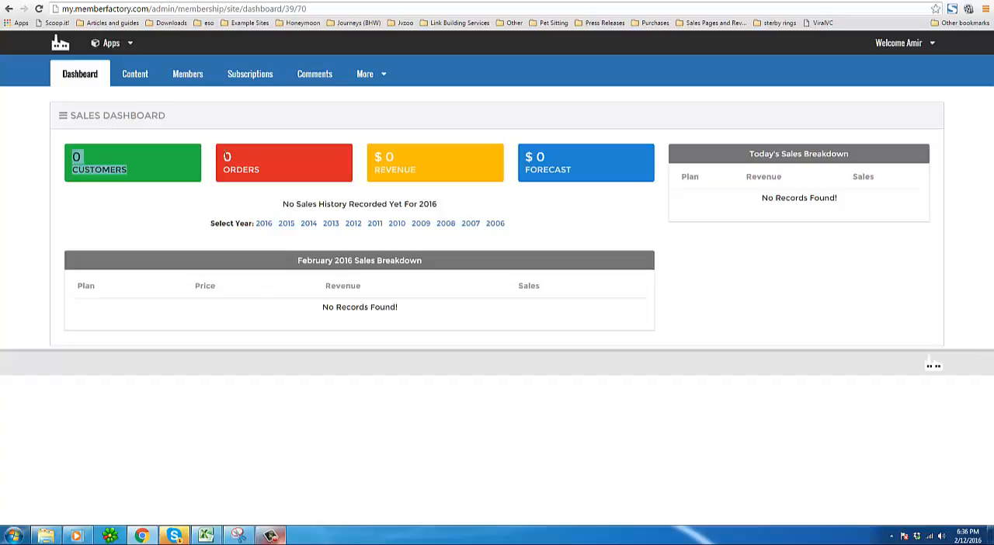
left_click_drag(227, 157, 330, 182)
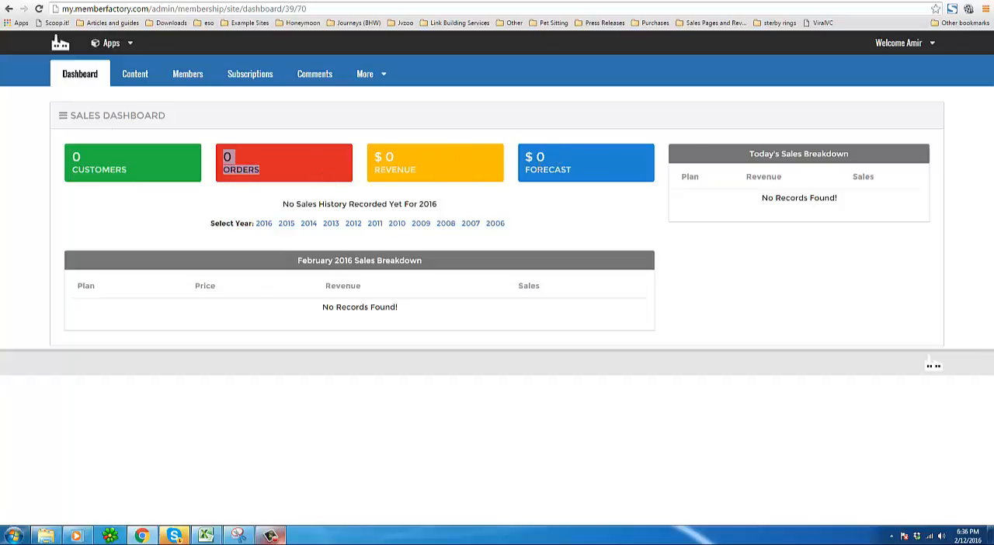
left_click_drag(748, 154, 897, 153)
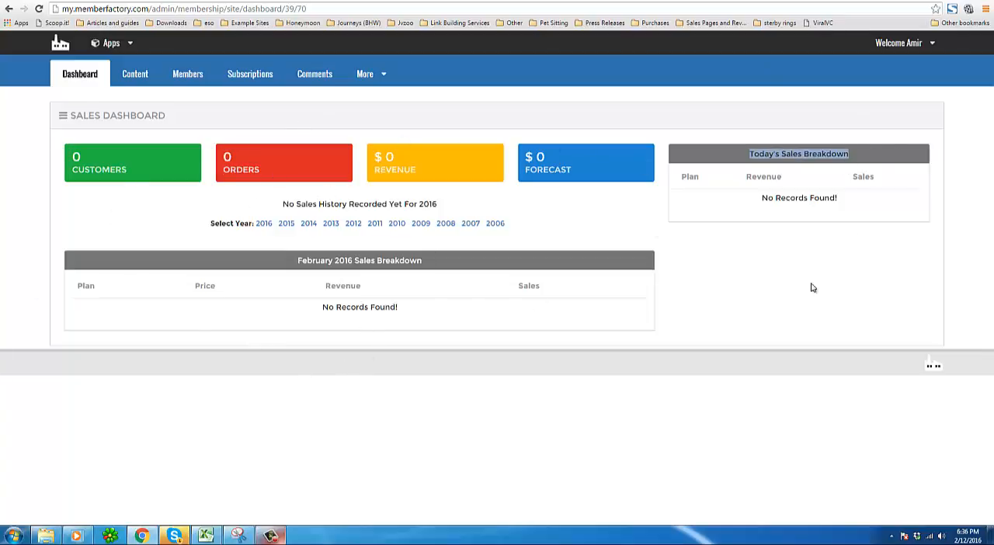
left_click(934, 45)
mouse_move(128, 44)
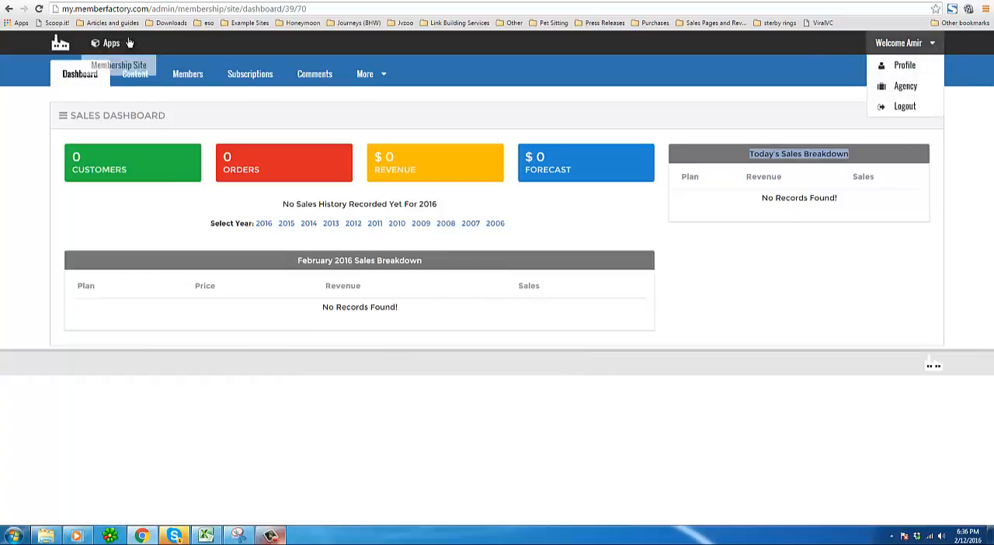
right_click(124, 68)
key("Escape")
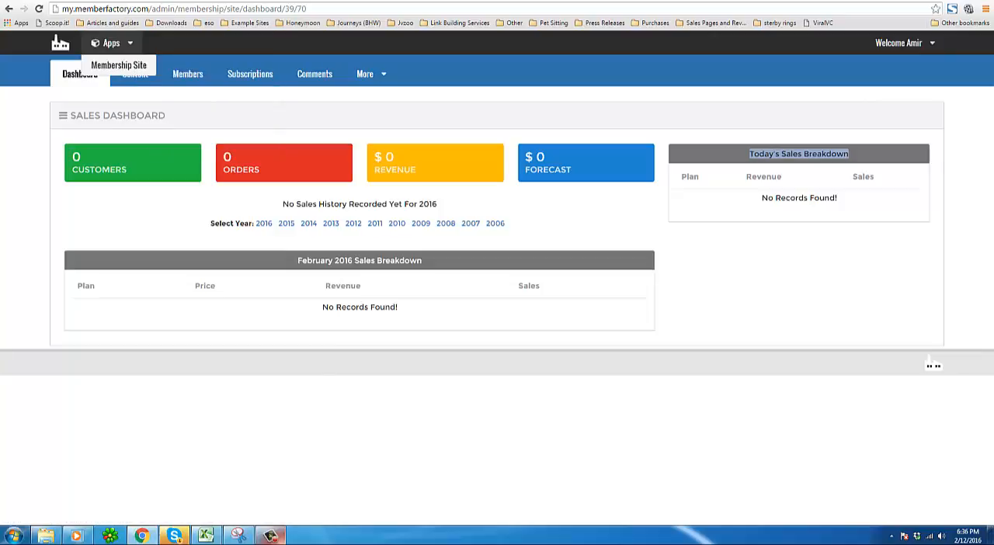
left_click(124, 69)
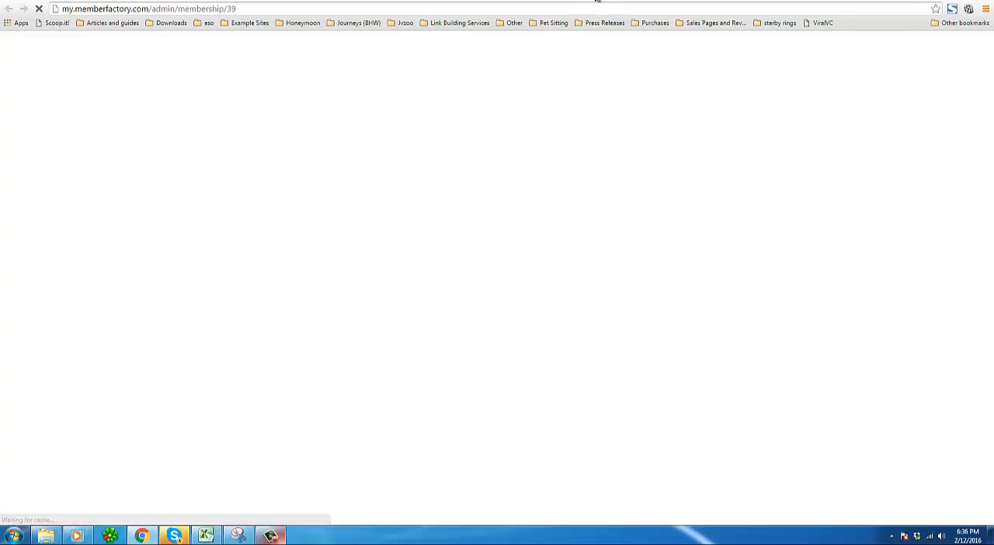
Open the Site Templates marketplace for the membership site.
left_click(386, 74)
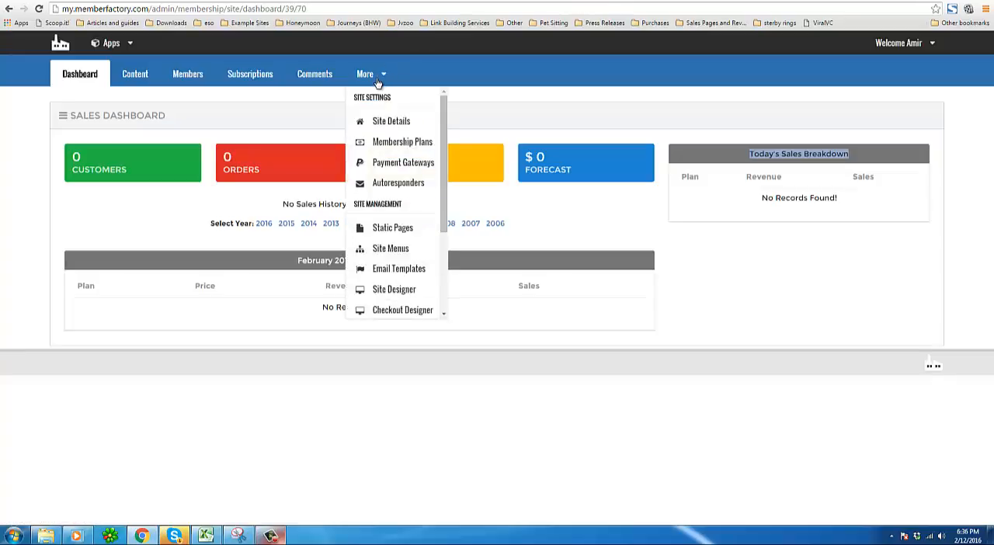
left_click(157, 89)
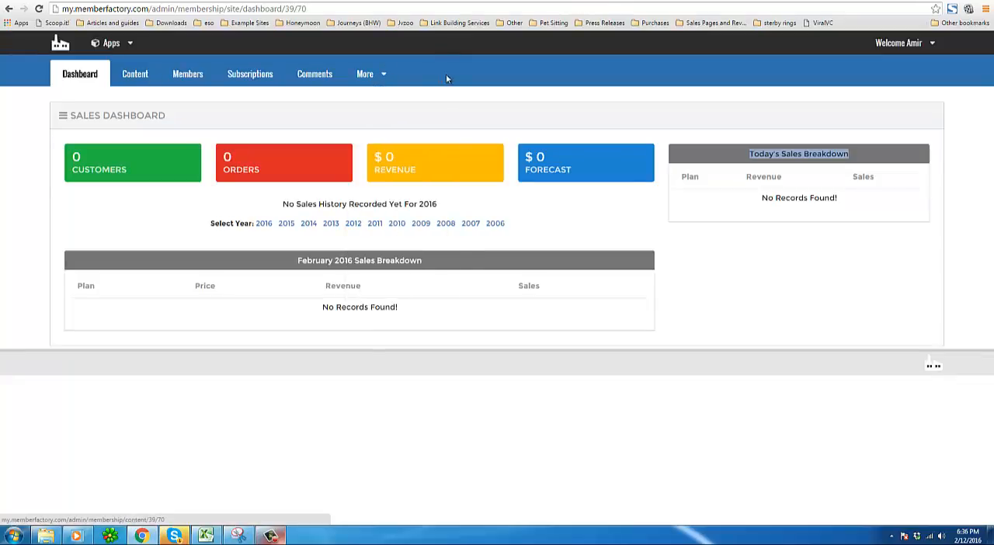
left_click(382, 74)
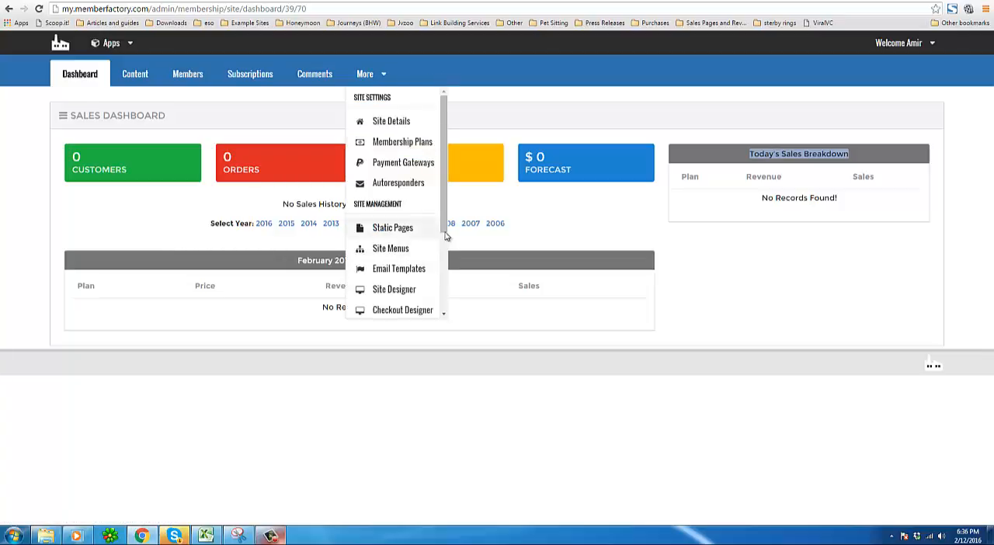
scroll(448, 273, "down", 1)
scroll(448, 273, "down", 1)
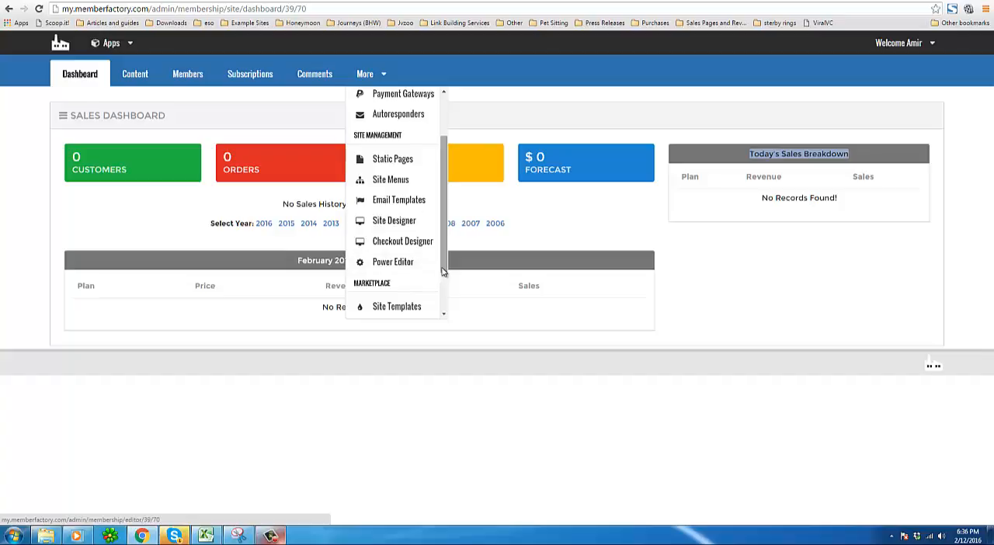
scroll(436, 276, "down", 2)
left_click(397, 243)
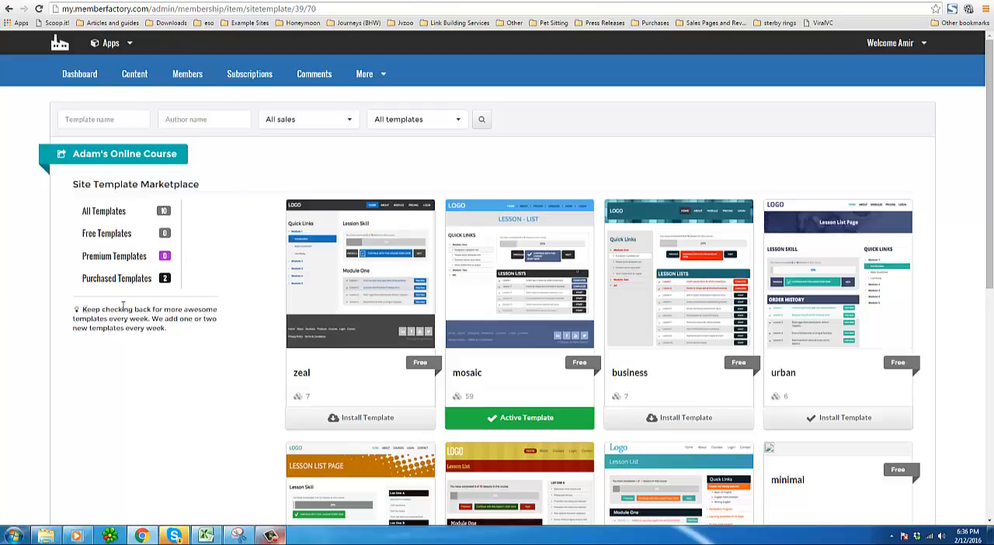
Browse the available site templates in the marketplace.
left_click_drag(83, 309, 222, 334)
left_click(220, 334)
scroll(257, 350, "down", 5)
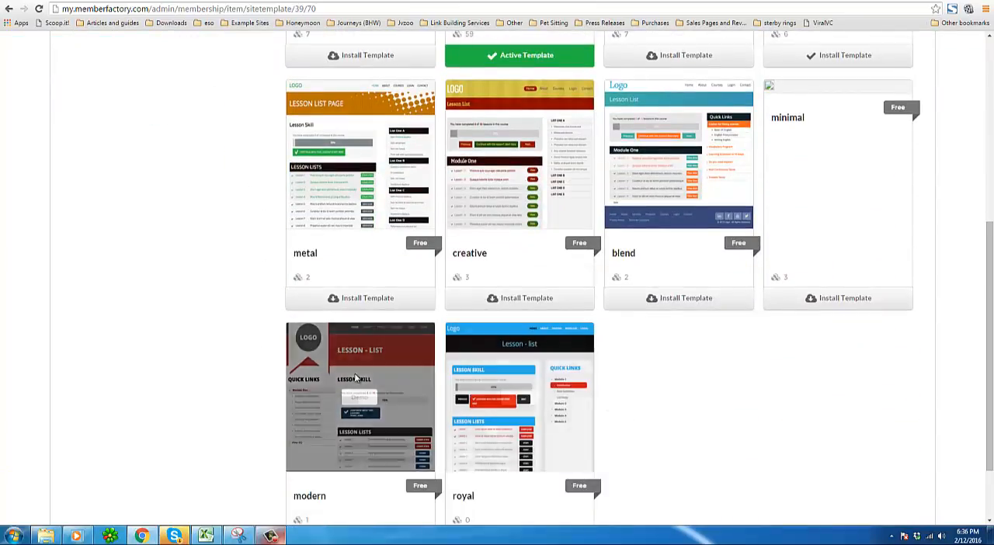
scroll(208, 437, "up", 2)
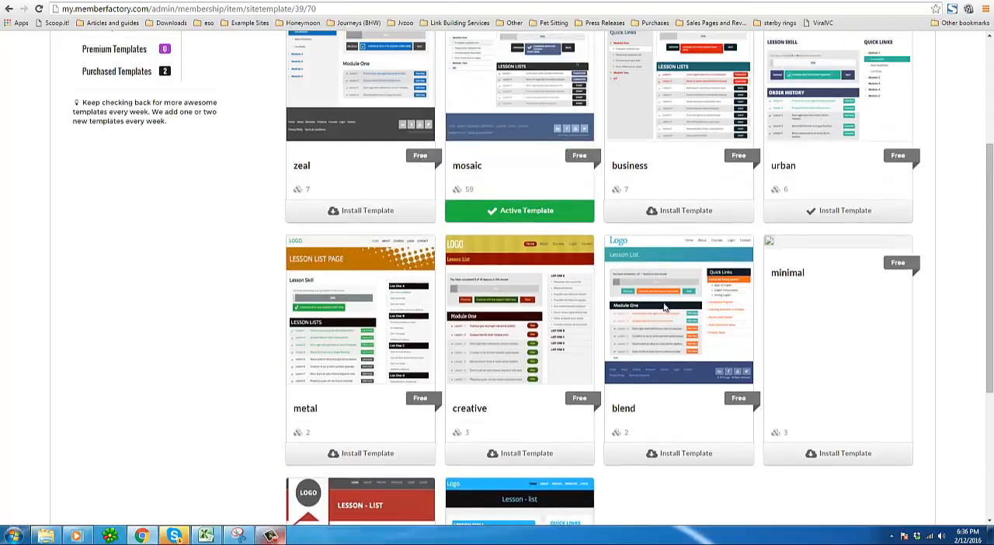
scroll(696, 270, "up", 1)
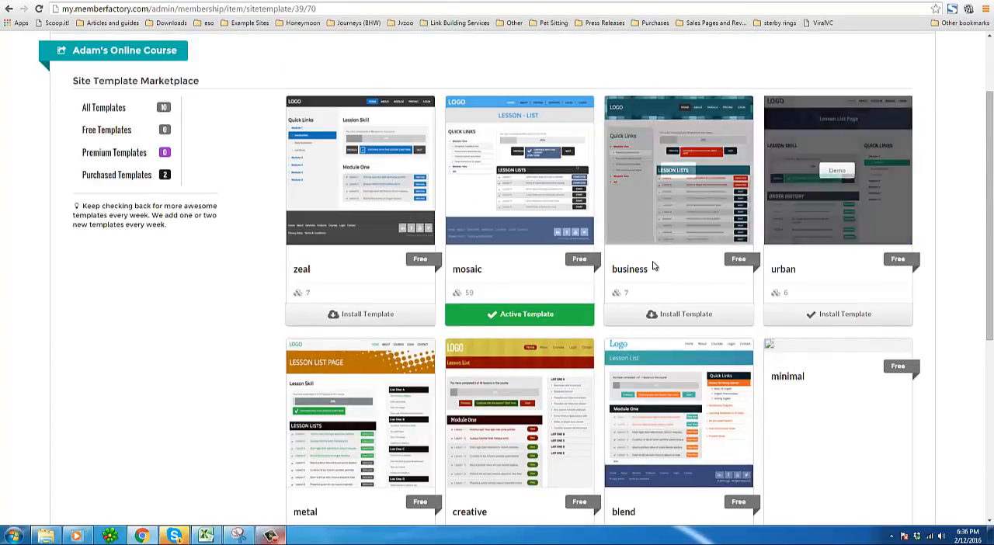
Install the business template as the site's theme and confirm the change.
left_click(684, 320)
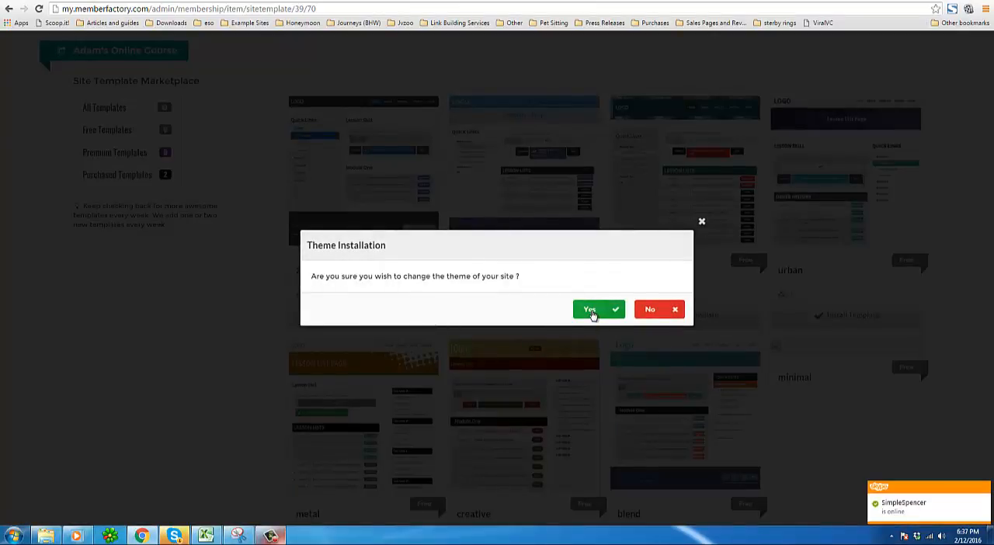
left_click(591, 312)
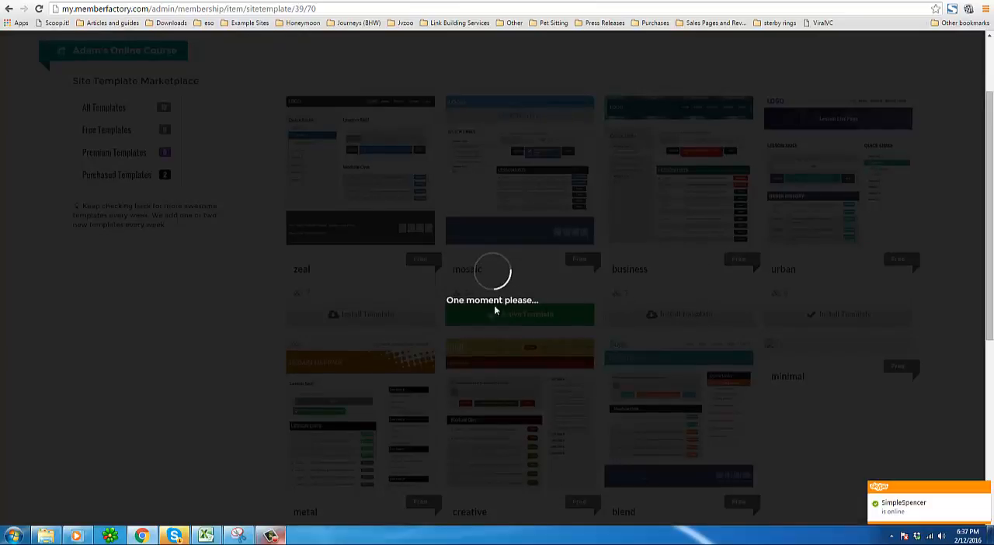
Review the template list to check which template is active.
scroll(187, 301, "up", 1)
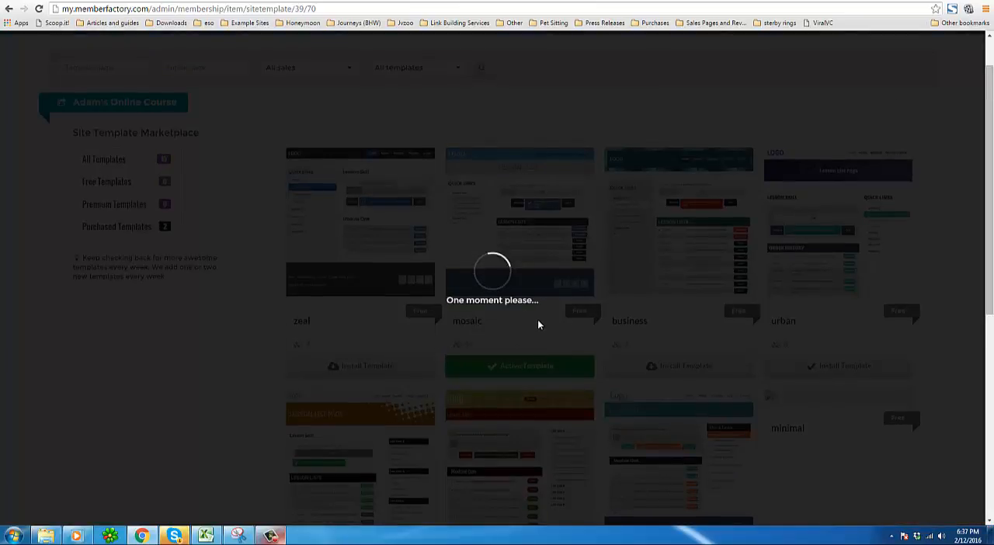
scroll(534, 322, "down", 3)
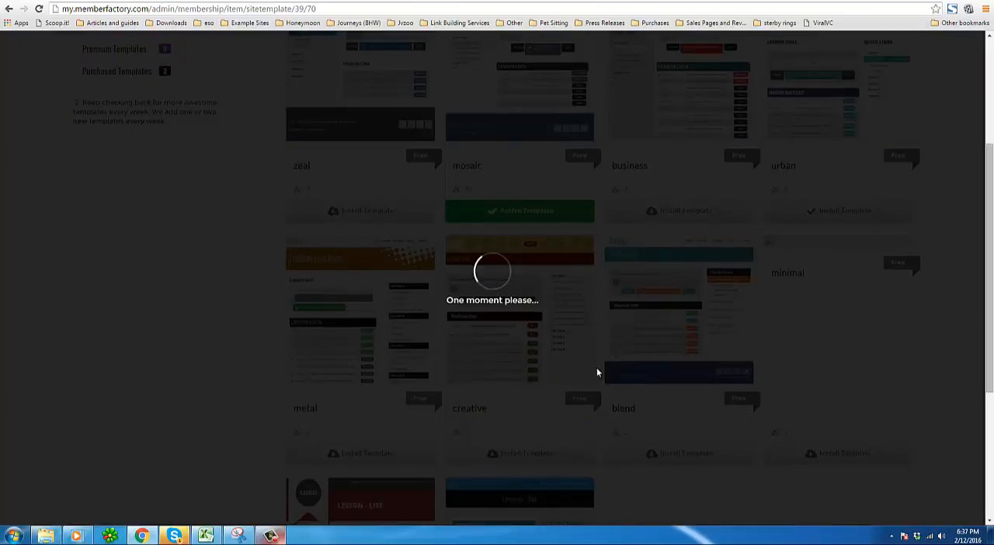
scroll(490, 377, "down", 2)
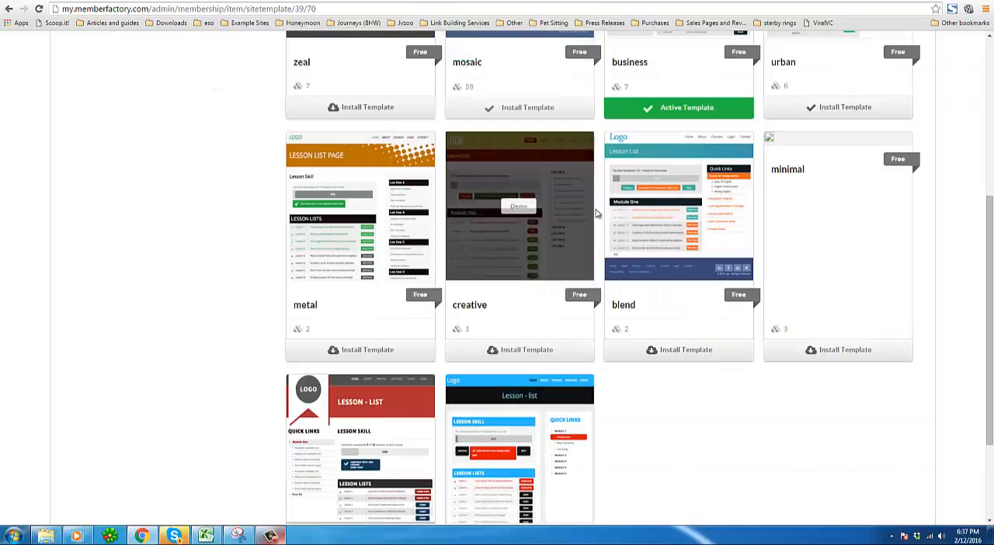
scroll(607, 216, "up", 4)
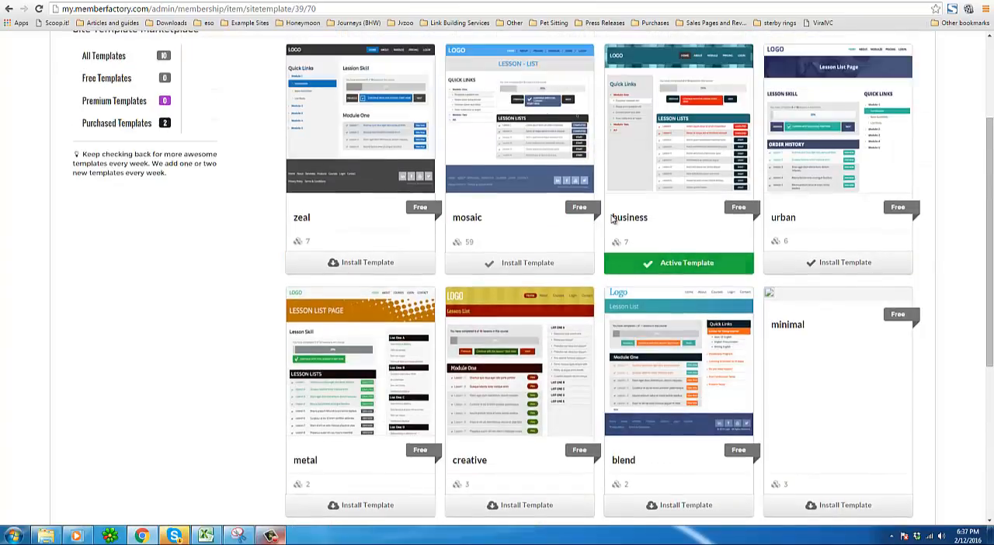
scroll(607, 218, "up", 1)
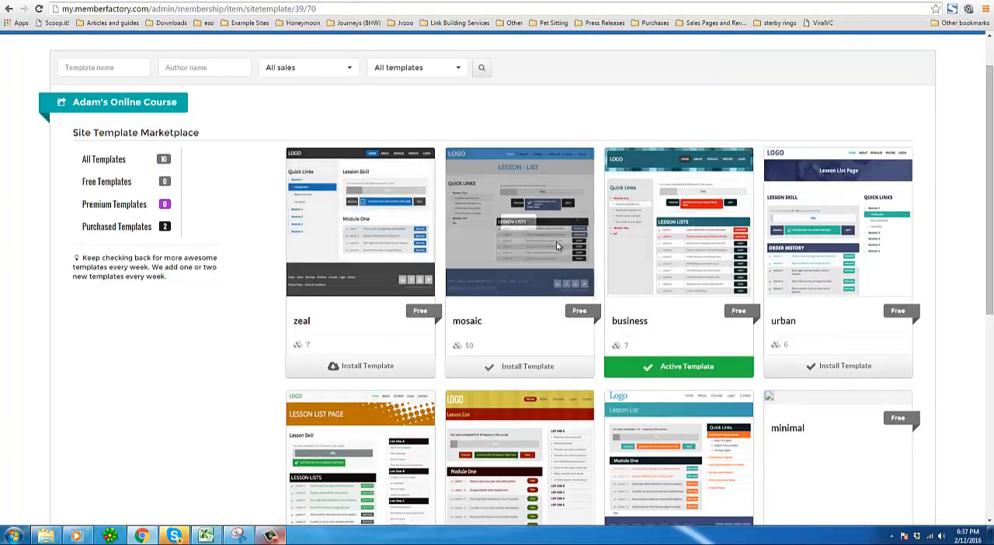
mouse_move(549, 237)
scroll(549, 240, "up", 1)
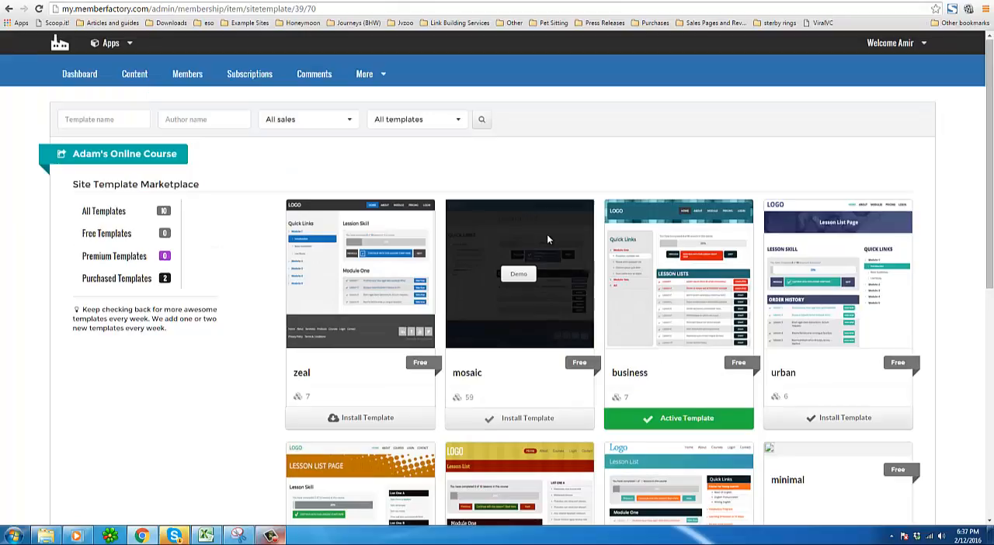
mouse_move(623, 311)
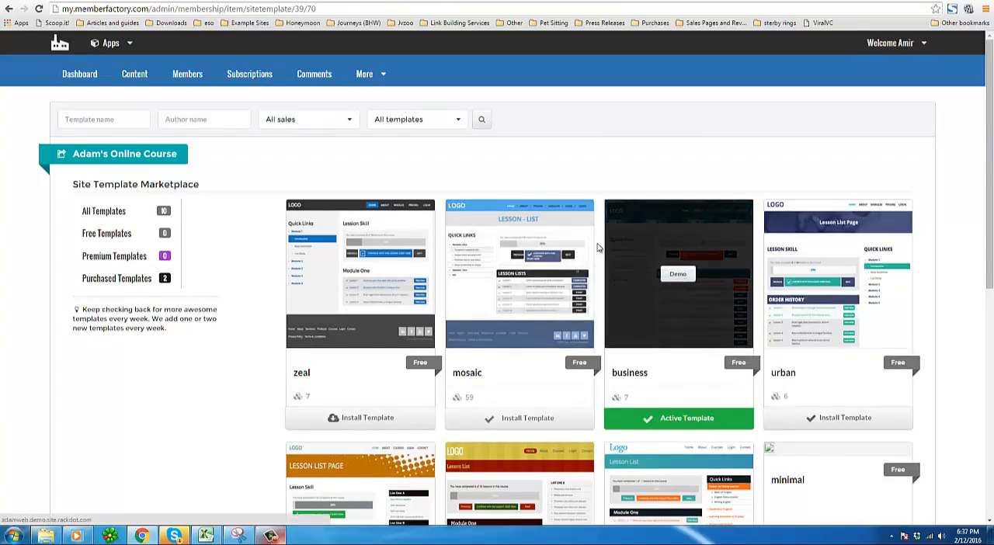
Open the Power Editor for the site's template files.
left_click(368, 74)
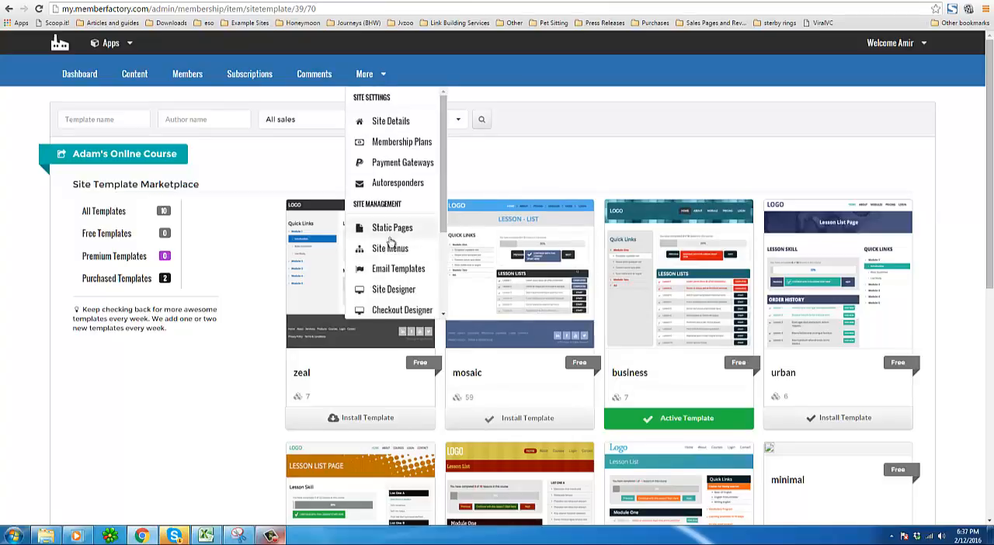
scroll(419, 264, "down", 1)
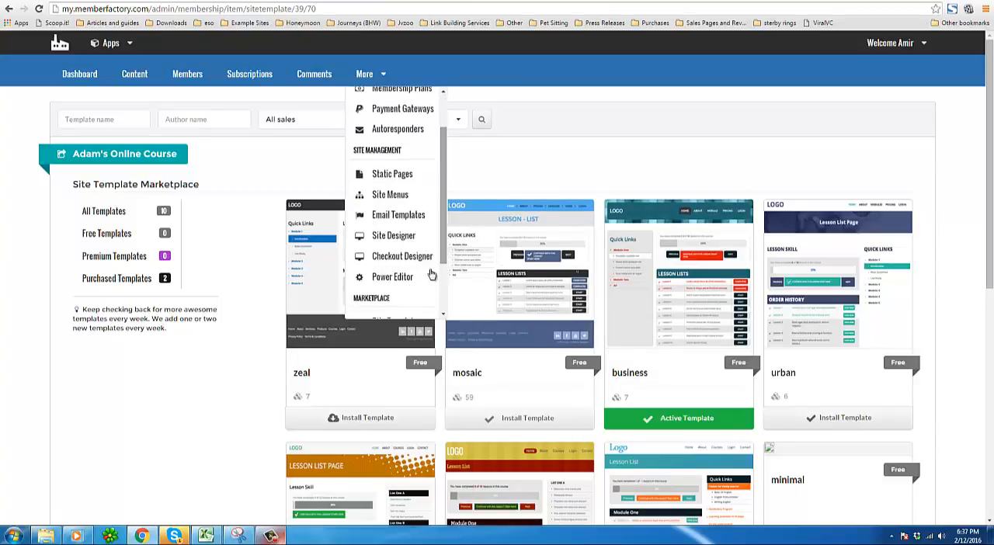
left_click(404, 277)
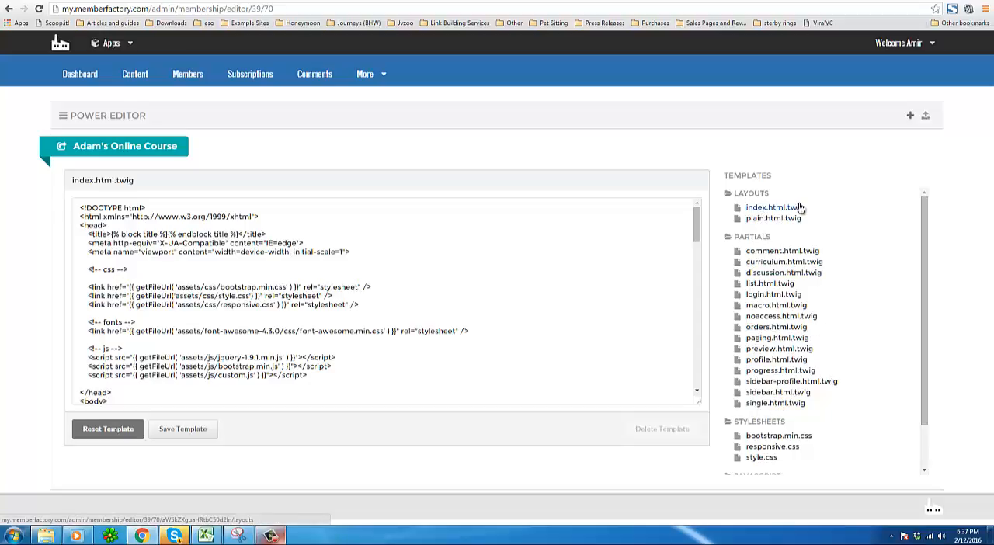
Open the single.html.twig partial and read through its code.
left_click(767, 403)
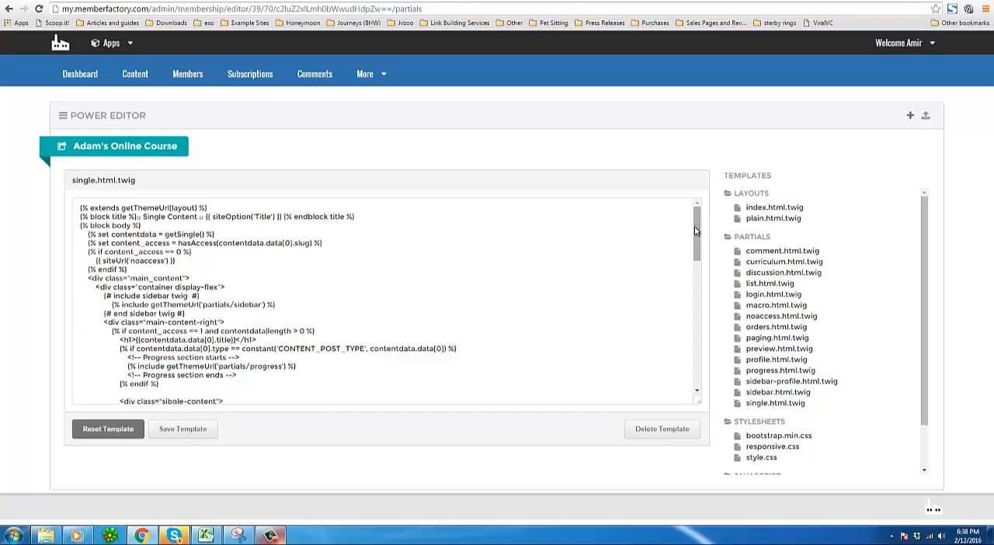
left_click_drag(697, 231, 696, 382)
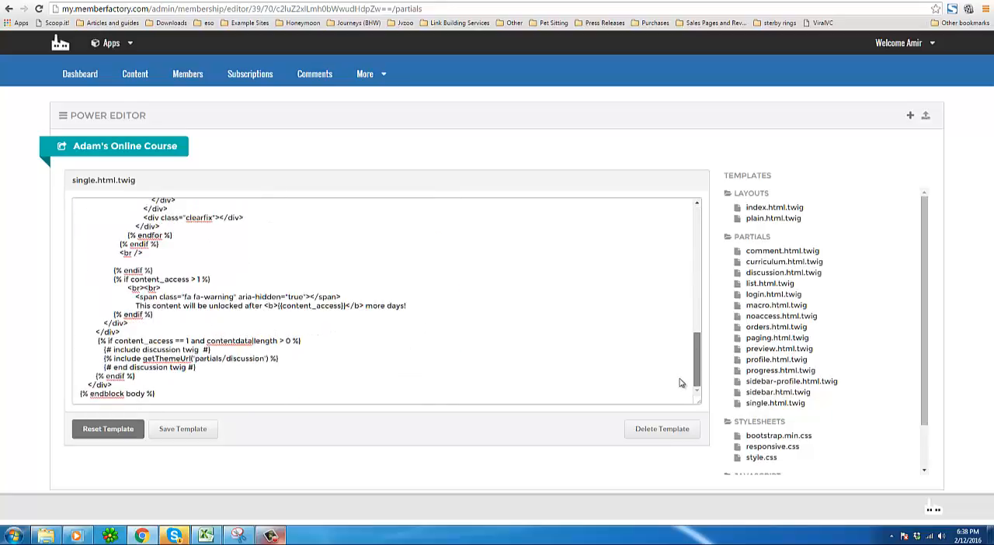
triple_click(335, 357)
left_click(446, 337)
scroll(852, 331, "down", 1)
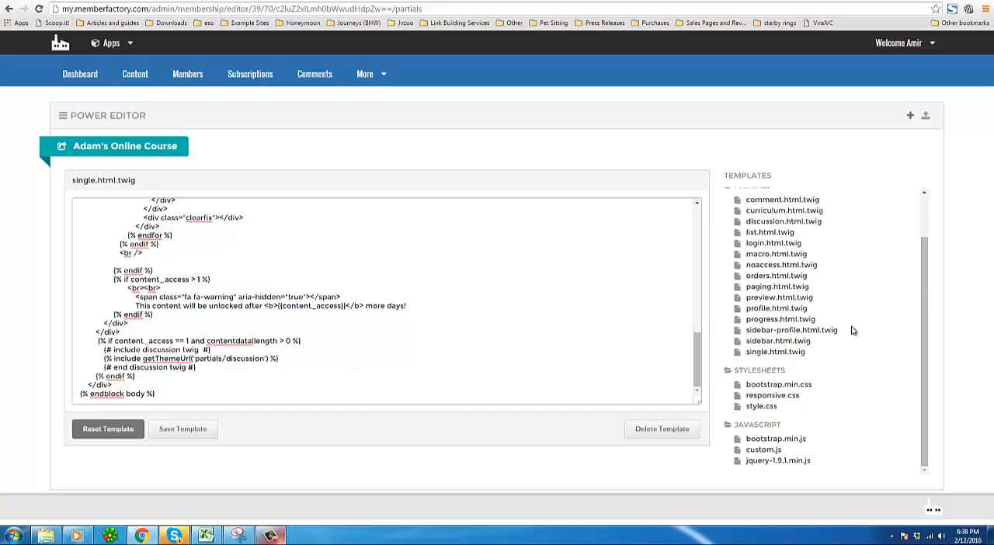
Open the style.css stylesheet and scroll through its rules.
left_click(762, 407)
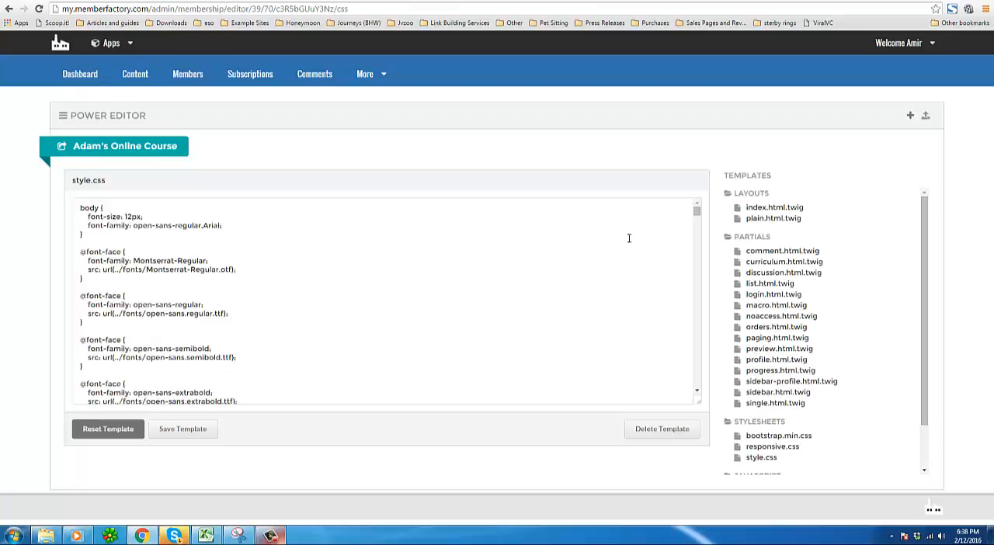
left_click_drag(696, 231, 688, 353)
scroll(687, 358, "down", 10)
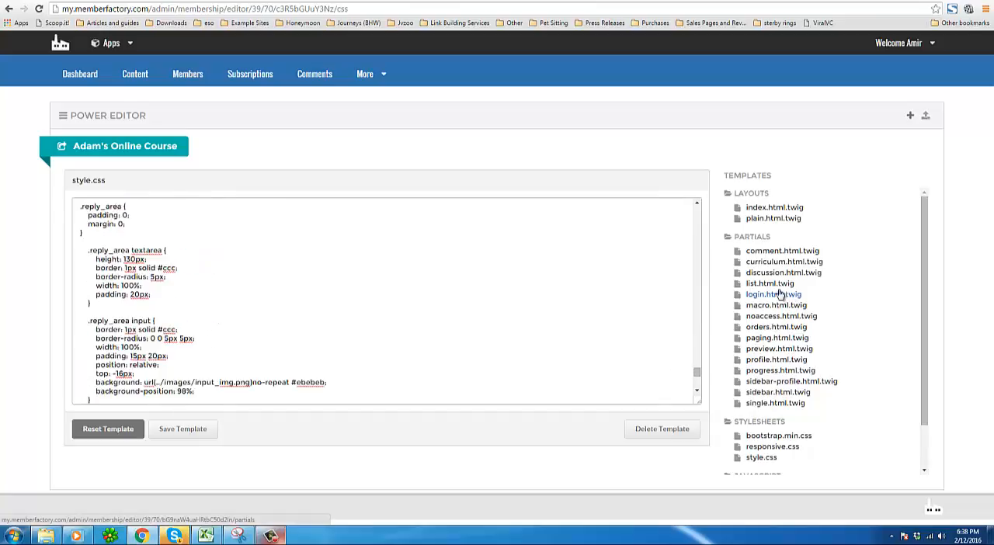
scroll(740, 237, "down", 2)
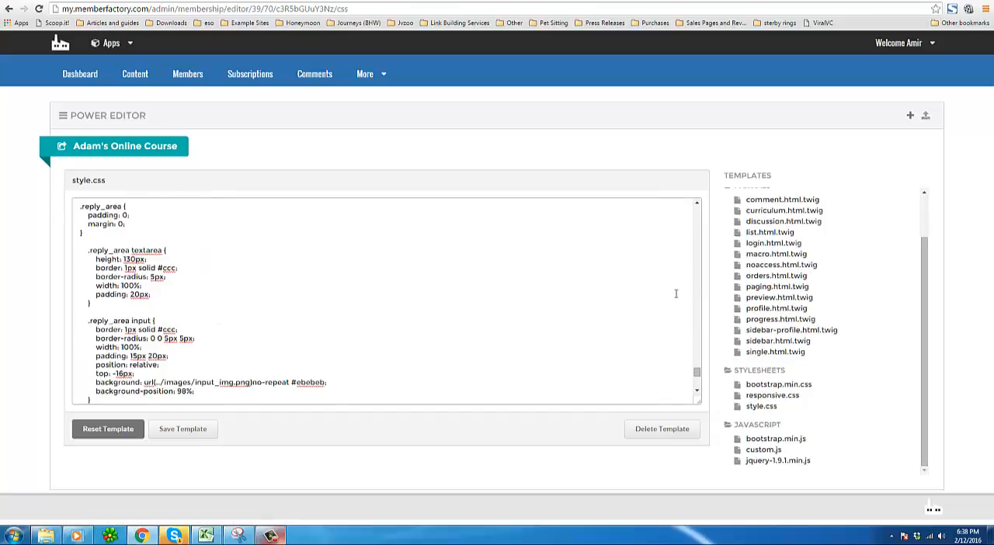
scroll(532, 259, "down", 3)
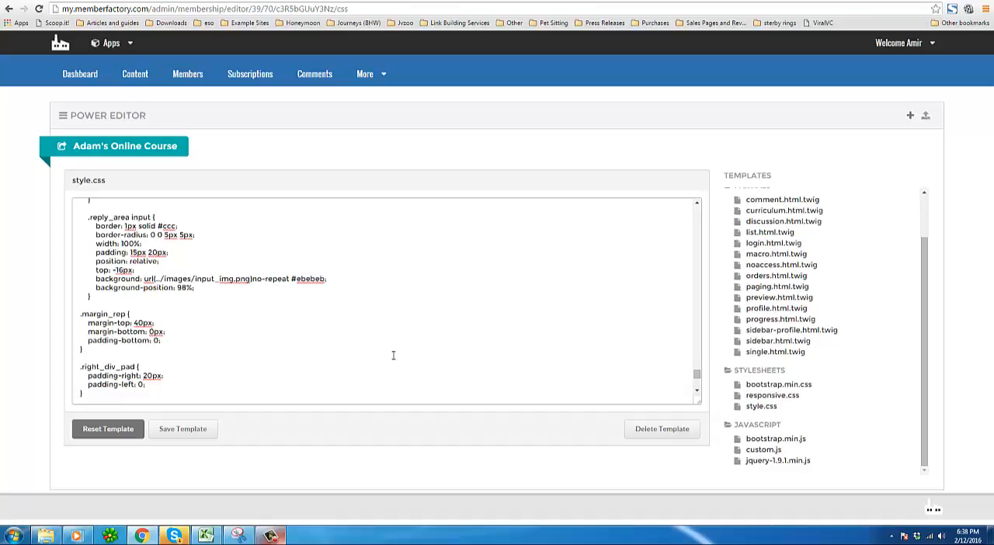
scroll(393, 355, "up", 5)
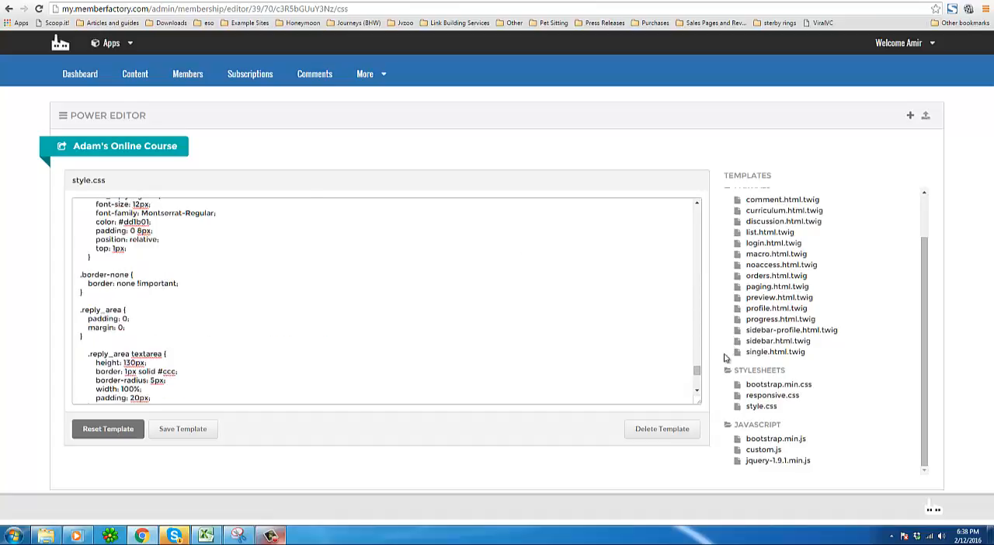
left_click_drag(696, 370, 309, 57)
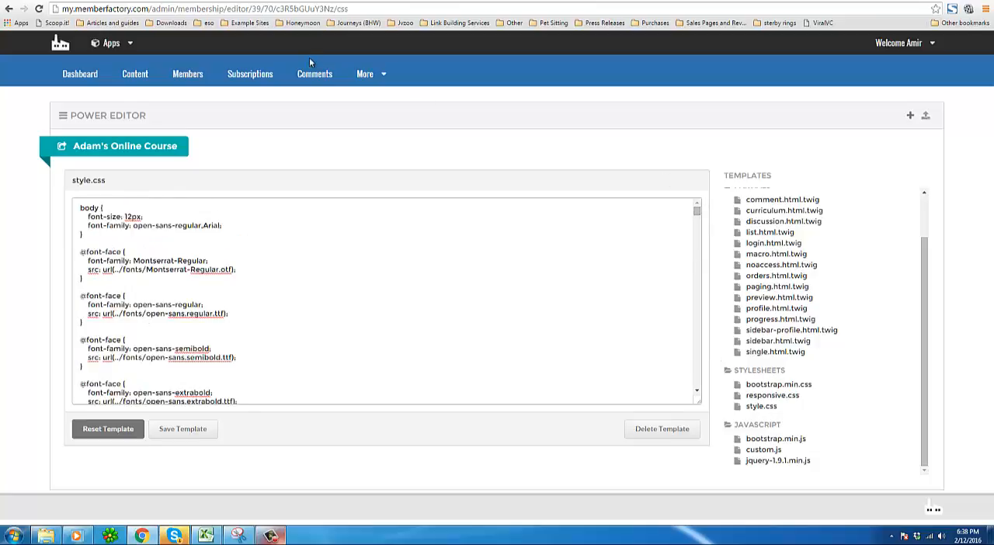
Return to the site's sales dashboard.
left_click(369, 75)
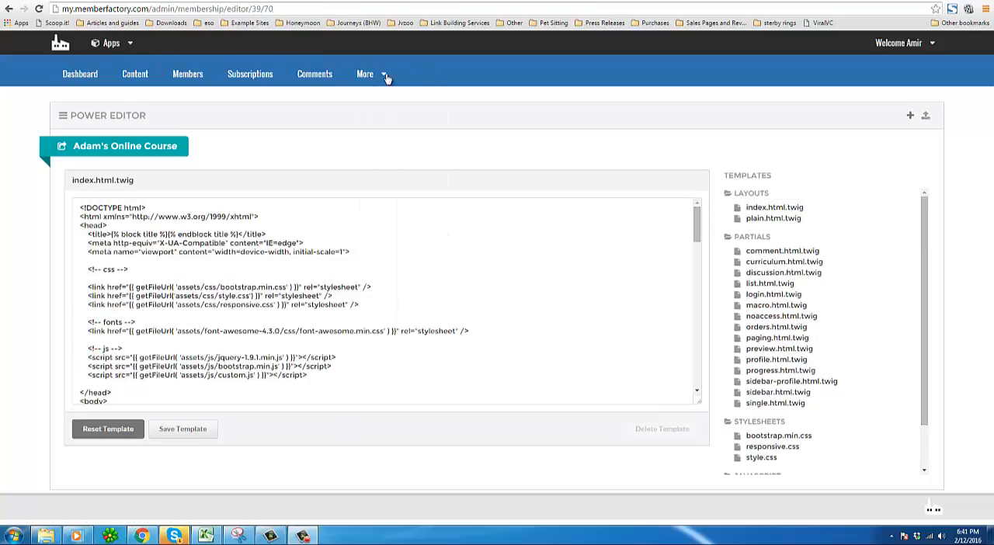
left_click(385, 75)
left_click(377, 80)
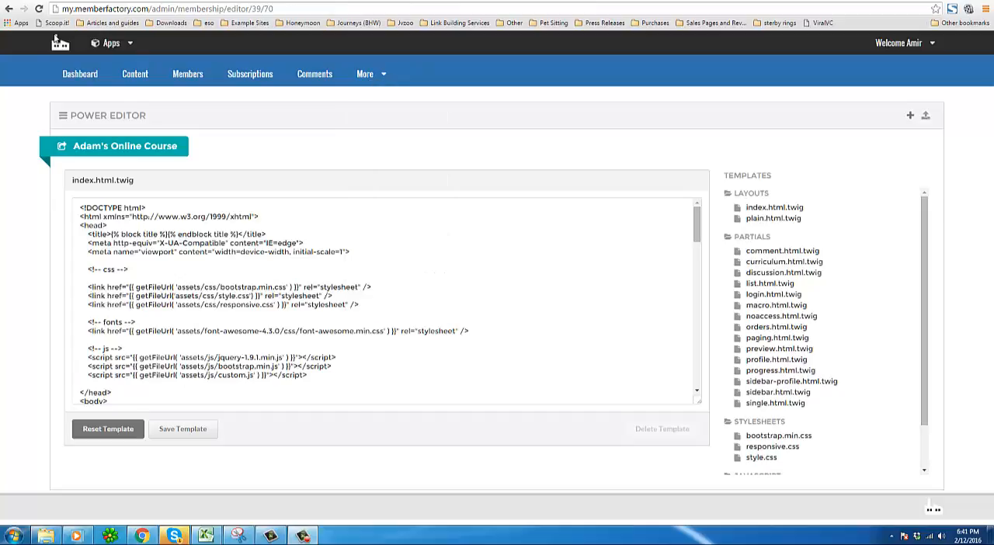
left_click(81, 76)
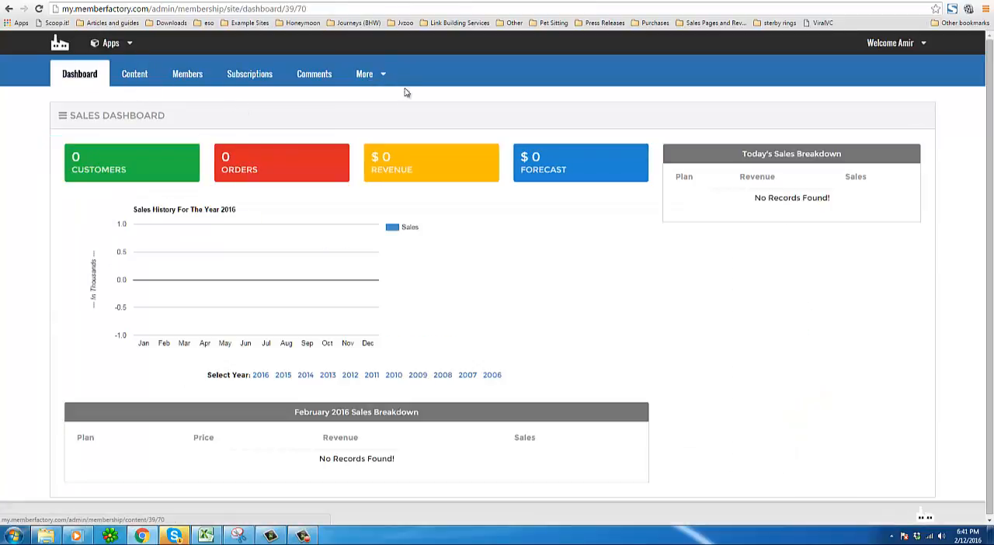
Add a content category titled Lesson 1, accessible to Gold, Silver and Bronze memberships, and save it.
left_click(141, 81)
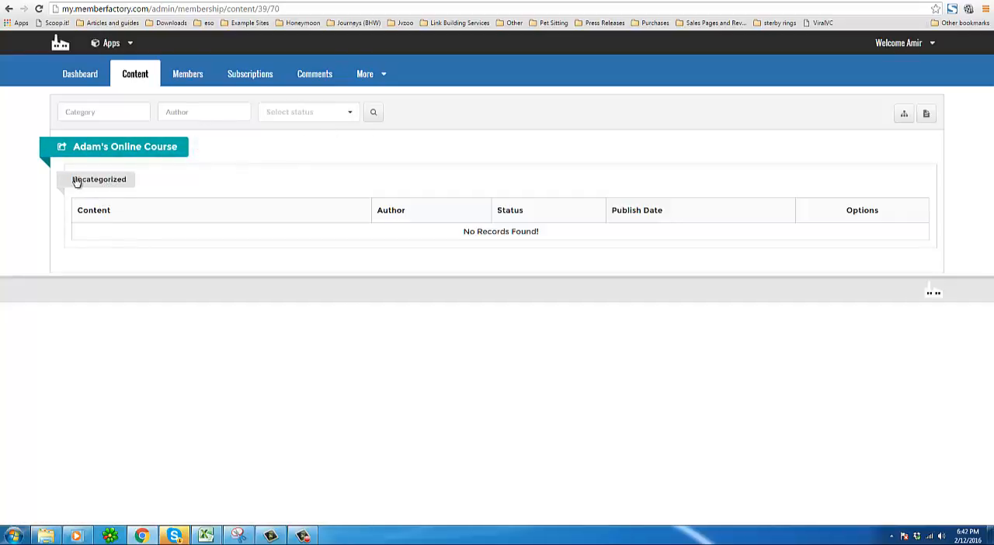
left_click(903, 114)
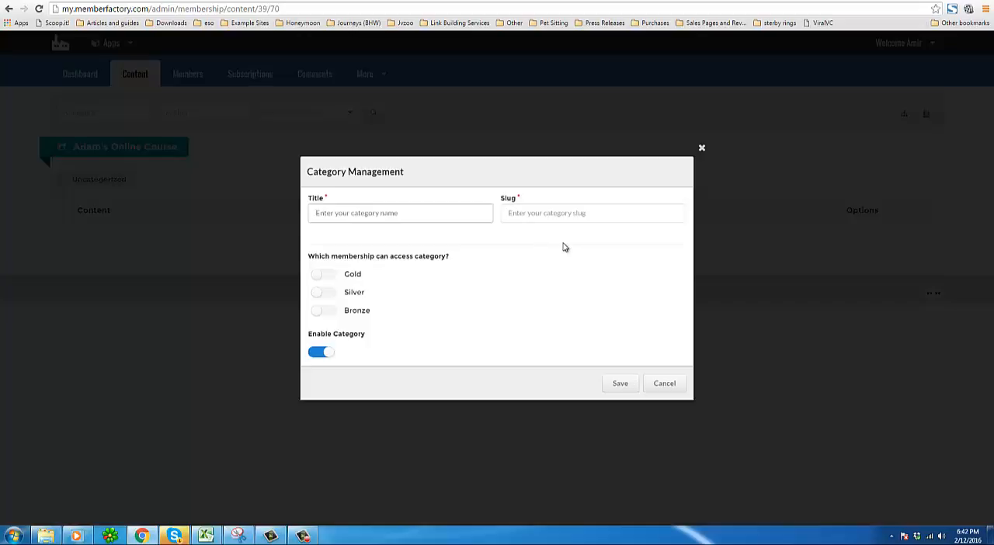
type("Less")
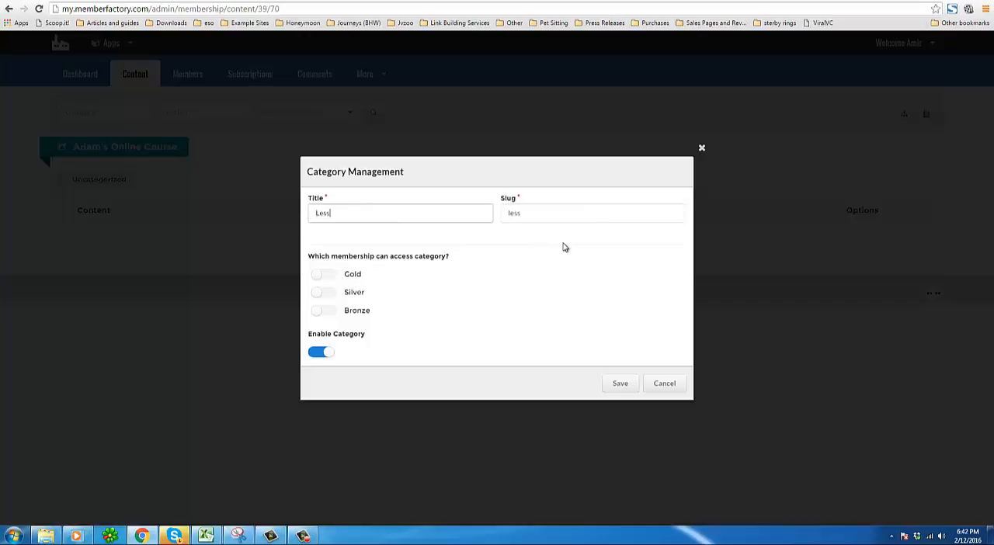
type("on 1")
left_click(333, 279)
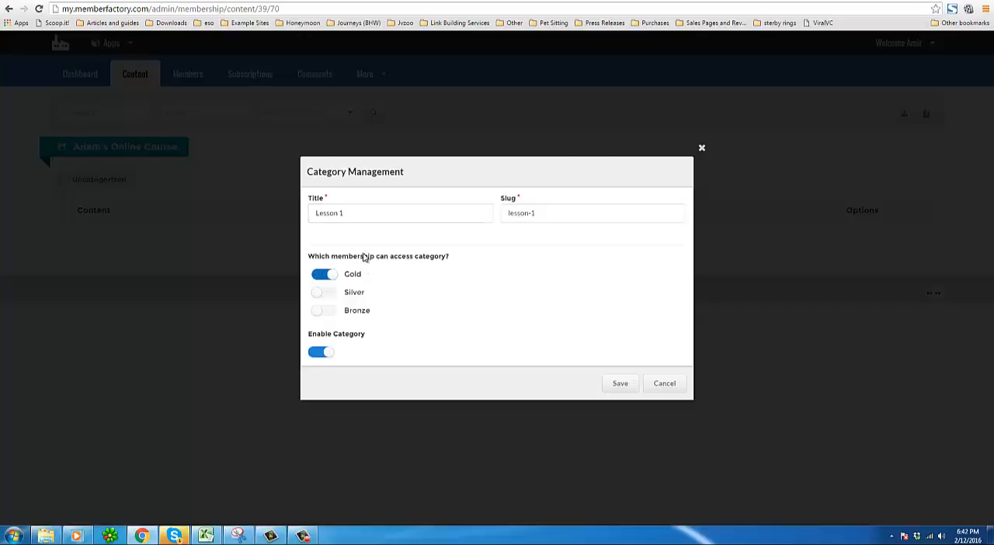
left_click(331, 300)
left_click(330, 301)
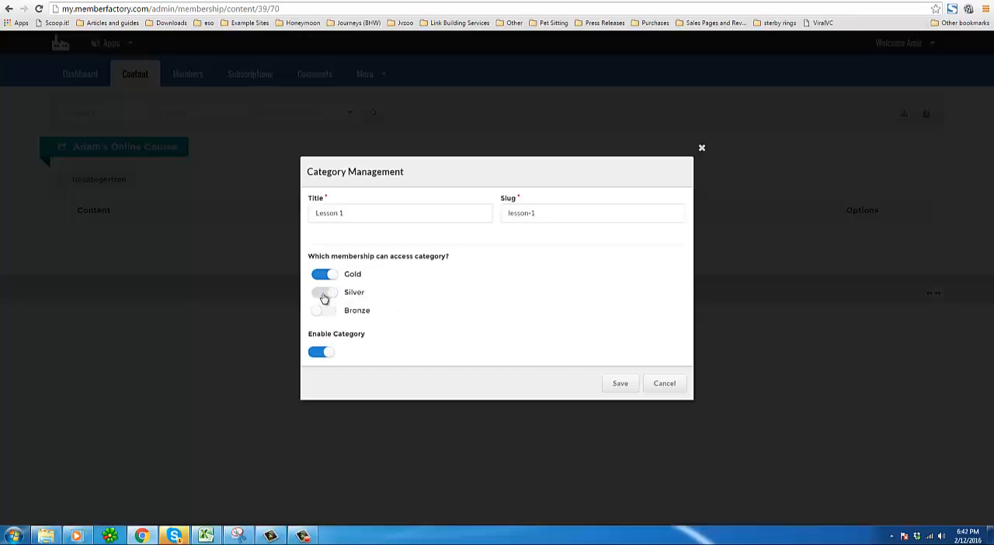
left_click(329, 300)
left_click(333, 311)
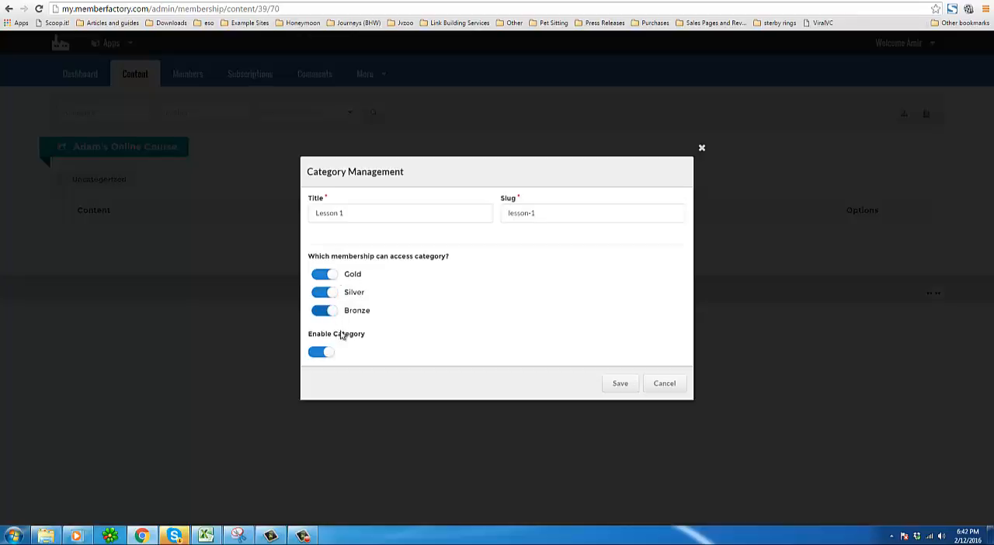
left_click(625, 387)
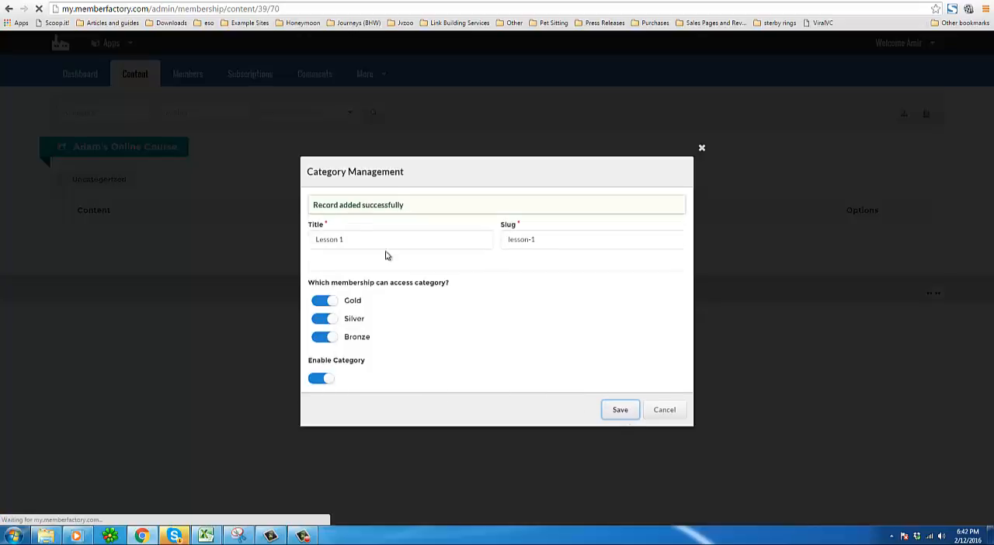
left_click(701, 148)
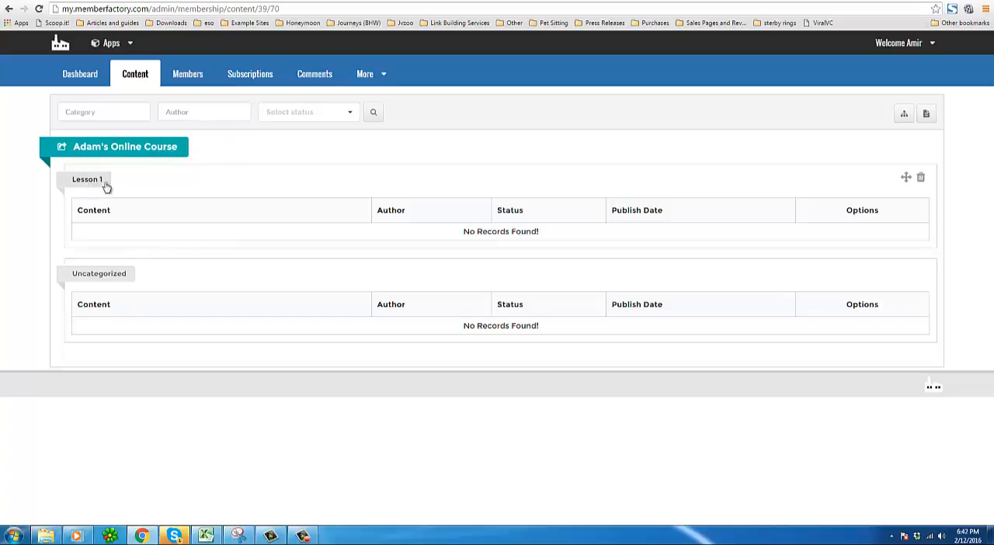
Start adding a new member page to the course.
left_click(926, 116)
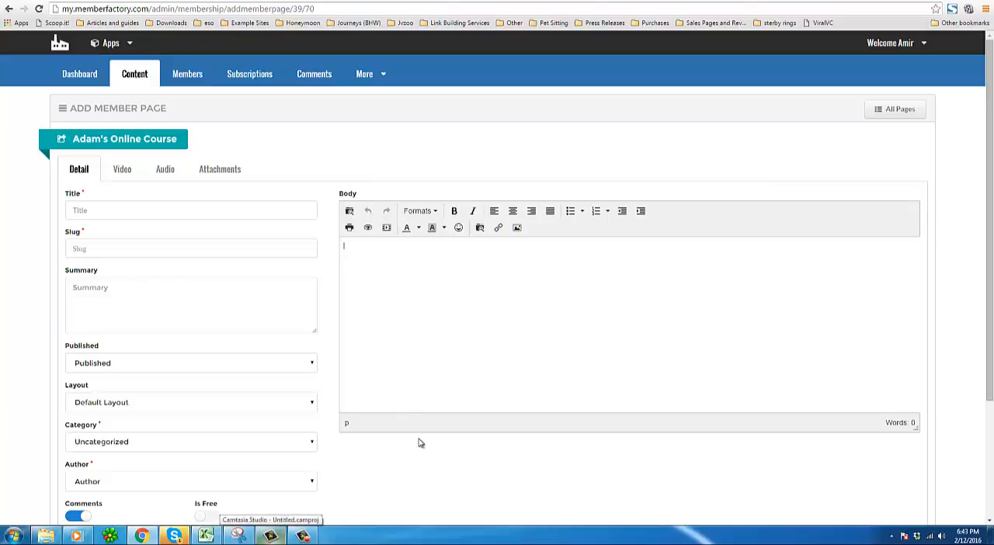
scroll(418, 442, "down", 2)
scroll(419, 441, "up", 2)
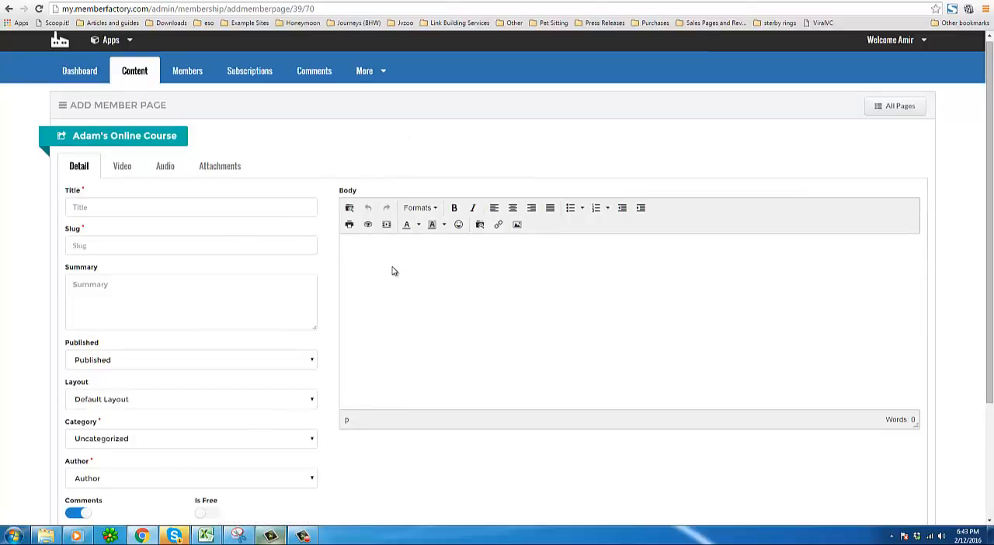
type("genggeggegr")
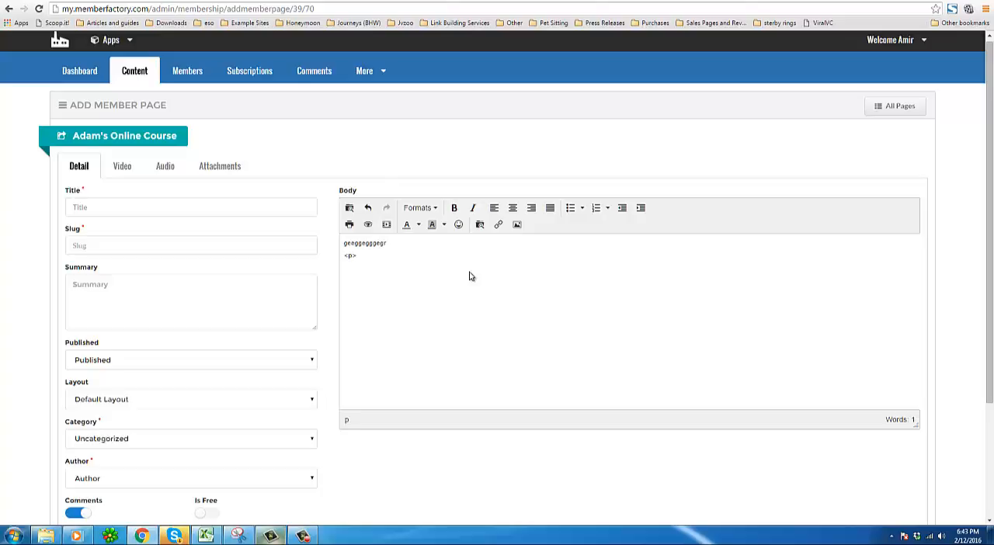
key("shift+Home")
key("BackSpace")
double_click(375, 244)
left_click(364, 245)
key("shift+Home")
key("BackSpace")
left_click_drag(344, 243, 409, 243)
key("BackSpace")
Title the member page Ranking Videos.
left_click(188, 205)
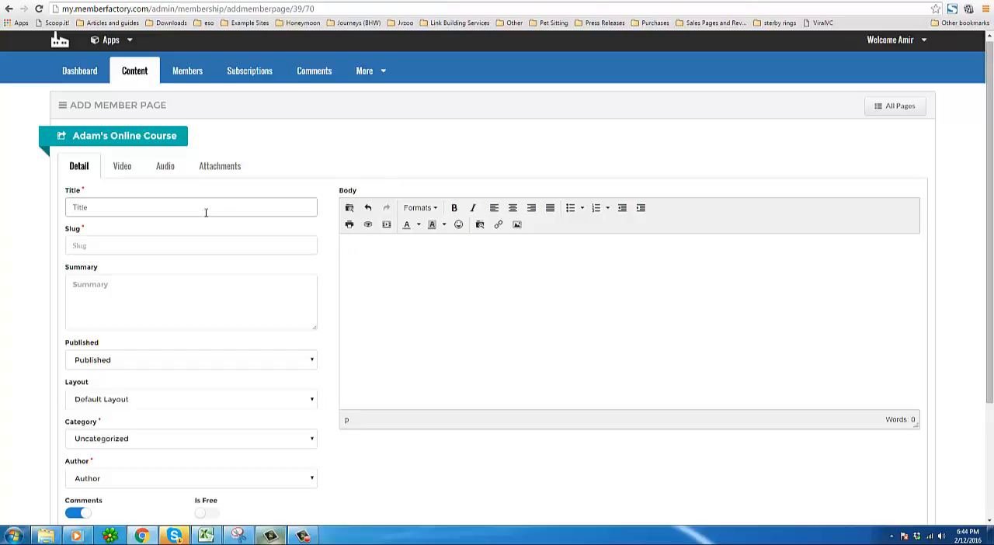
double_click(365, 193)
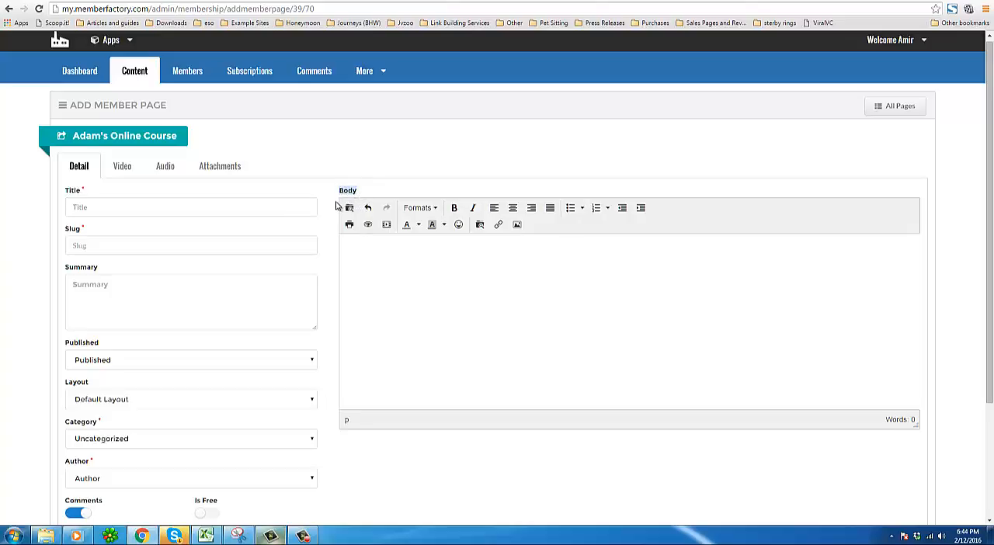
left_click(233, 203)
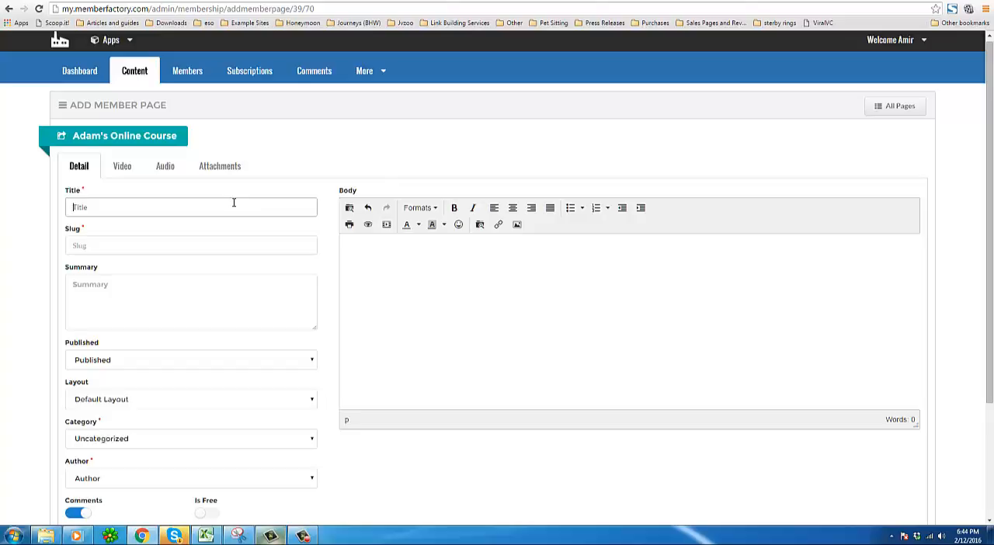
type("Ranking Videos")
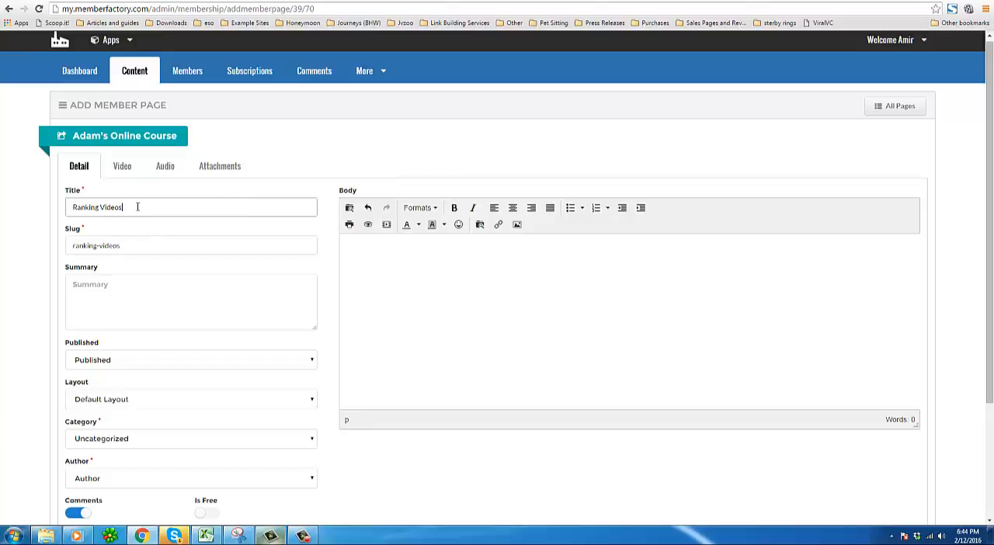
double_click(96, 214)
left_click(140, 206)
Enter the summary "Case study on how to rank your videos on Page 1 of Google and top 10 YouTube results.".
left_click(141, 295)
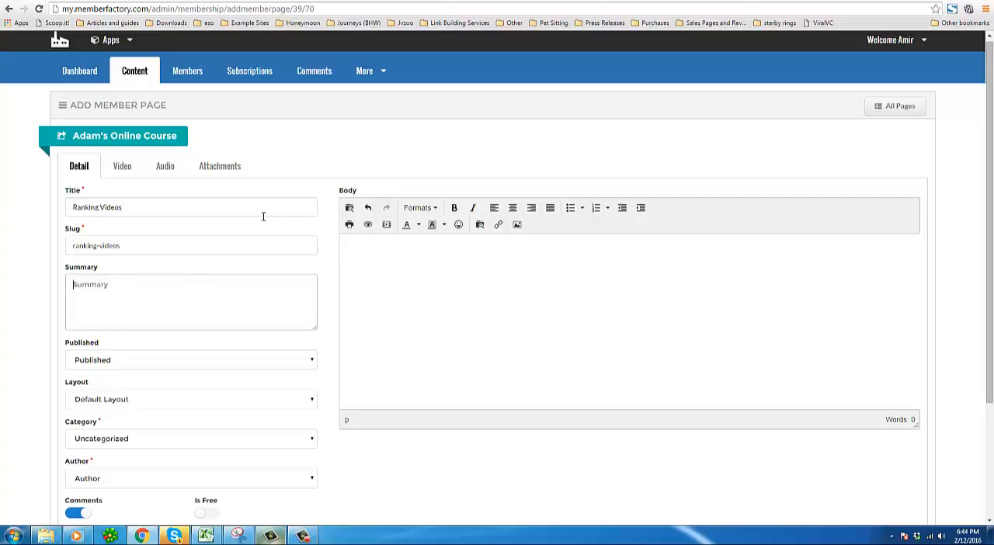
type("How to")
type(" rank your videos")
type("Case study")
key("Delete")
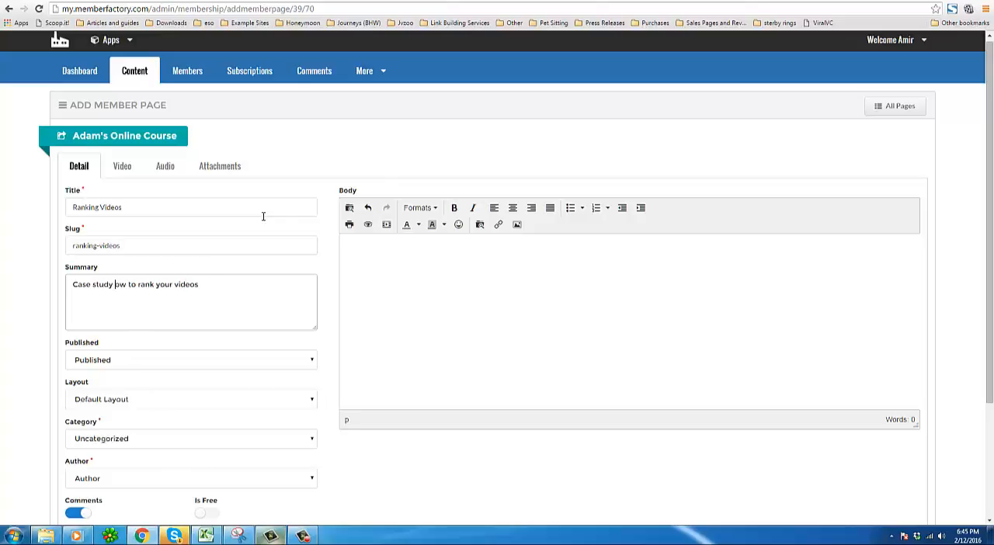
type("on h")
key("BackSpace")
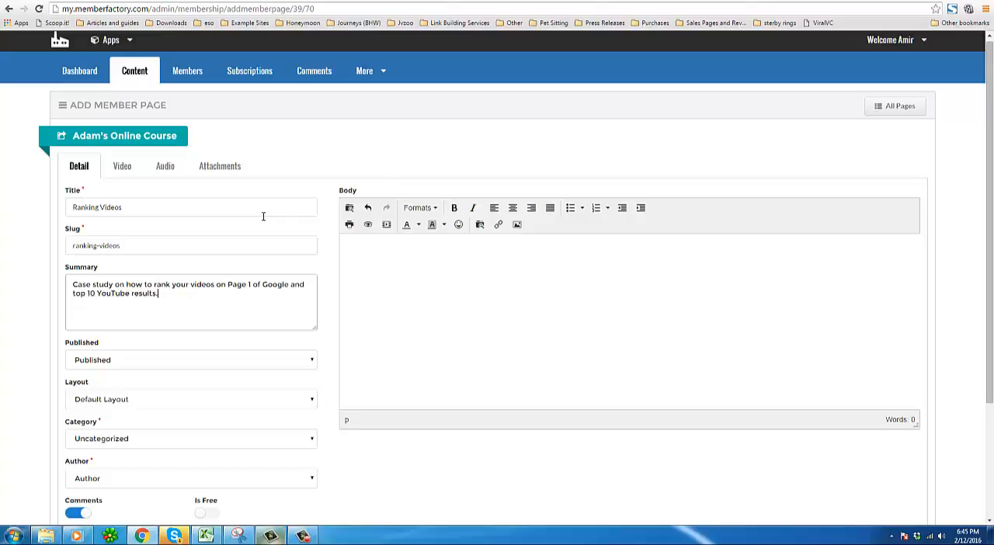
Check the page's status and layout options, and assign the page to the Lesson 1 category.
left_click(266, 366)
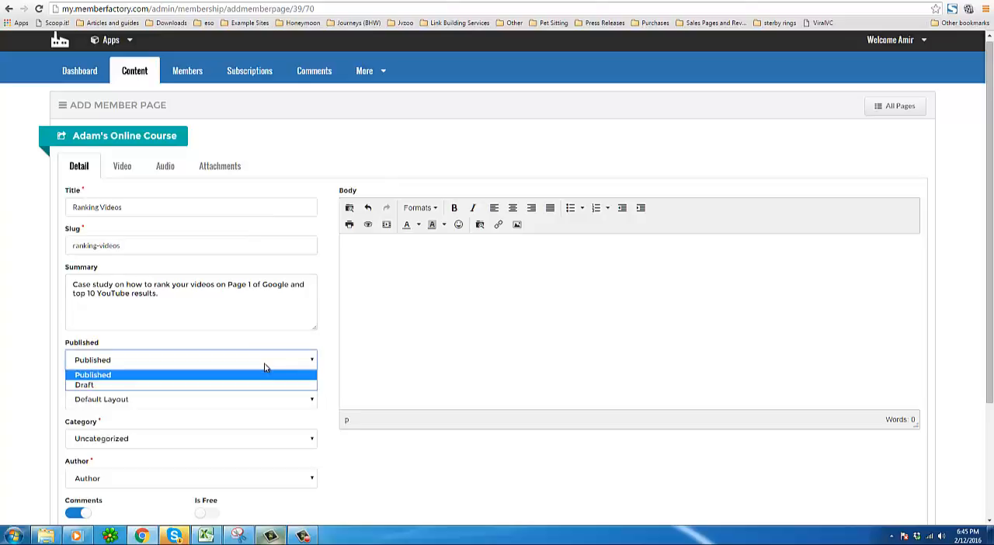
left_click(133, 357)
left_click(131, 401)
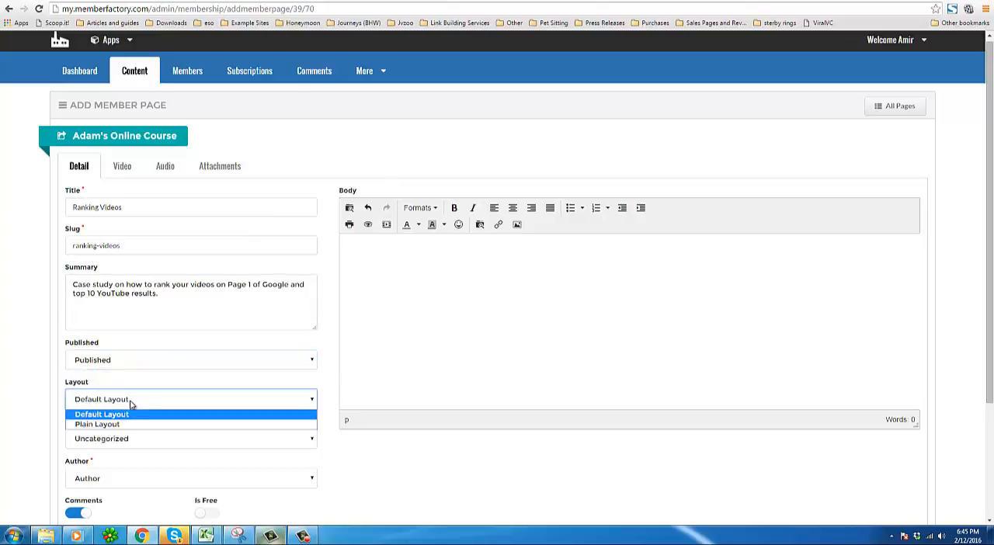
left_click(123, 413)
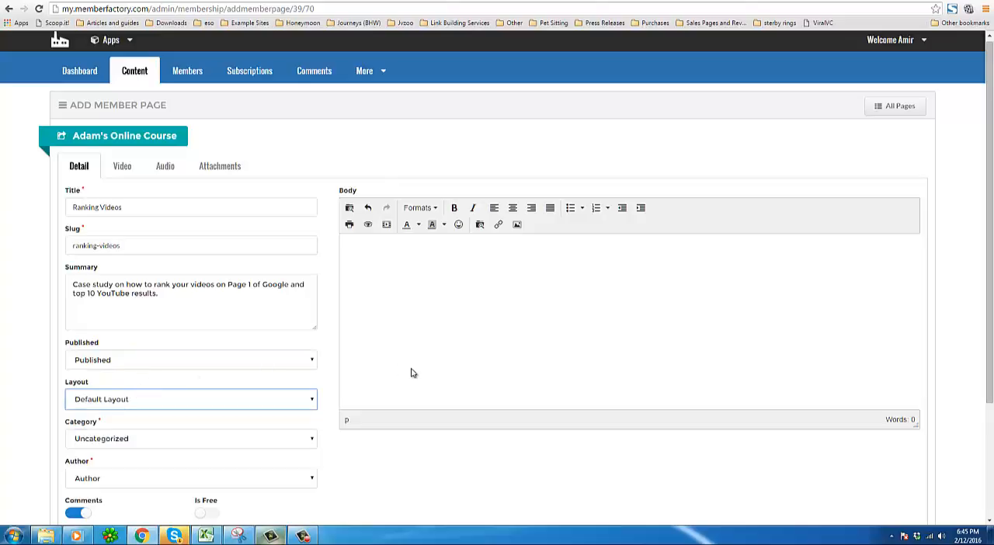
scroll(410, 373, "down", 1)
left_click(126, 384)
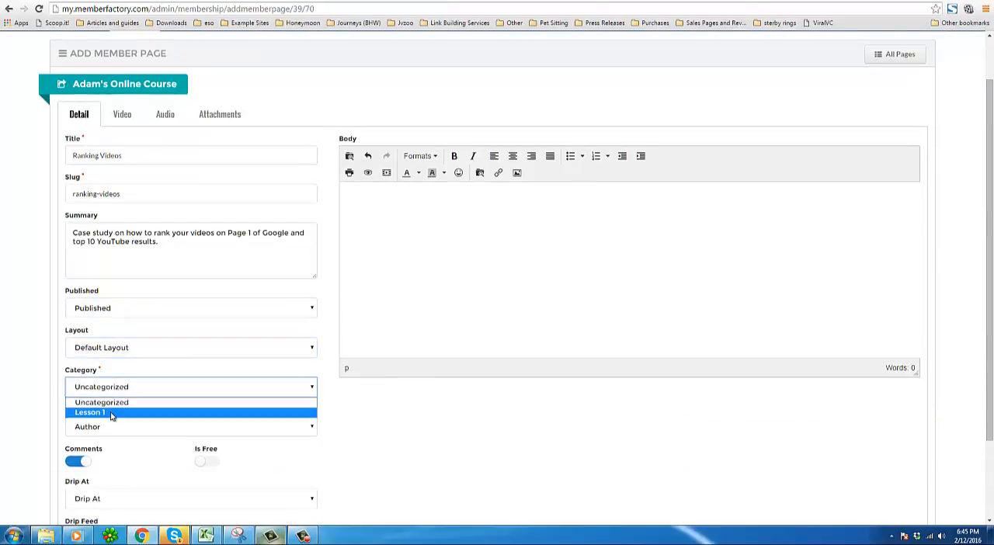
left_click(112, 413)
scroll(373, 409, "down", 1)
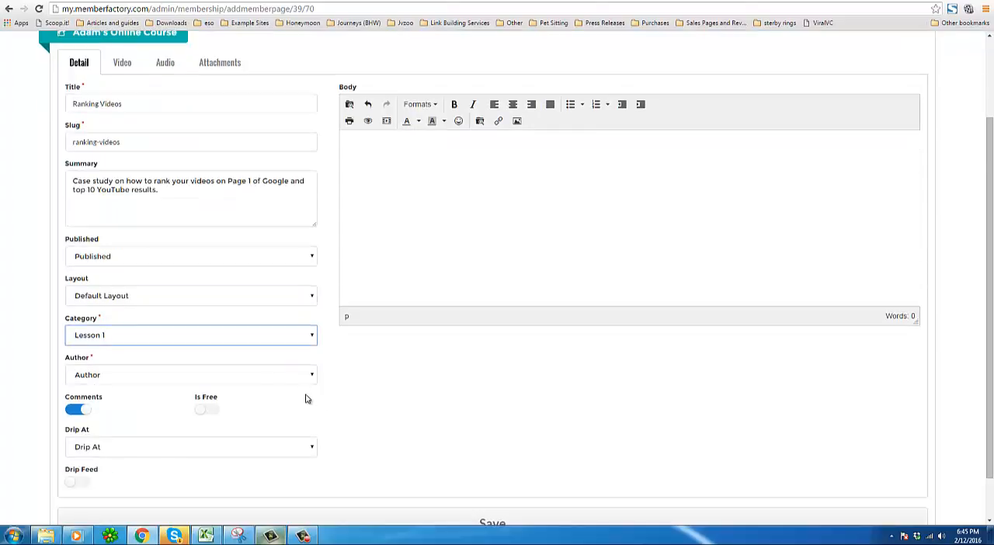
Set the page author to the account owner's e-mail and turn on the Drip Feed option.
left_click(274, 376)
left_click(169, 399)
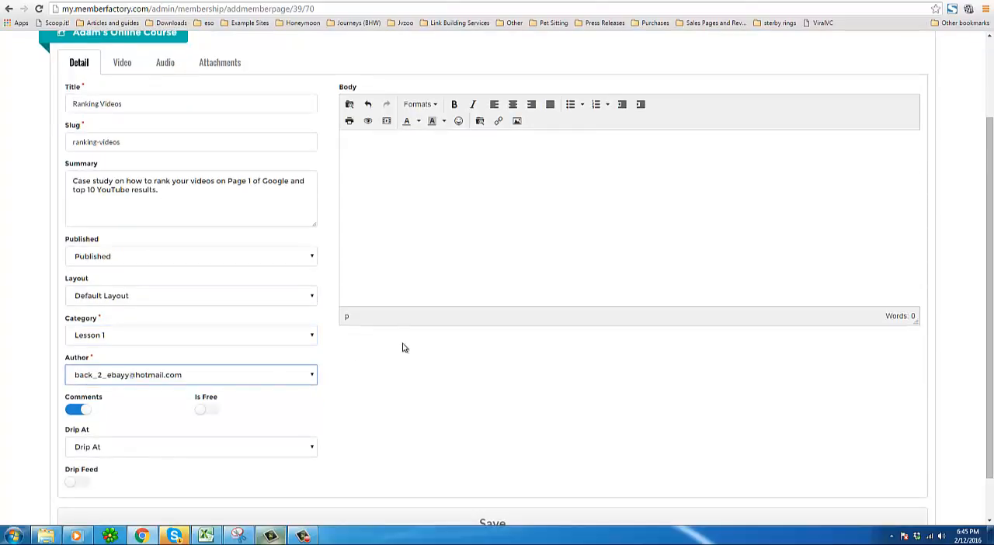
scroll(402, 349, "down", 1)
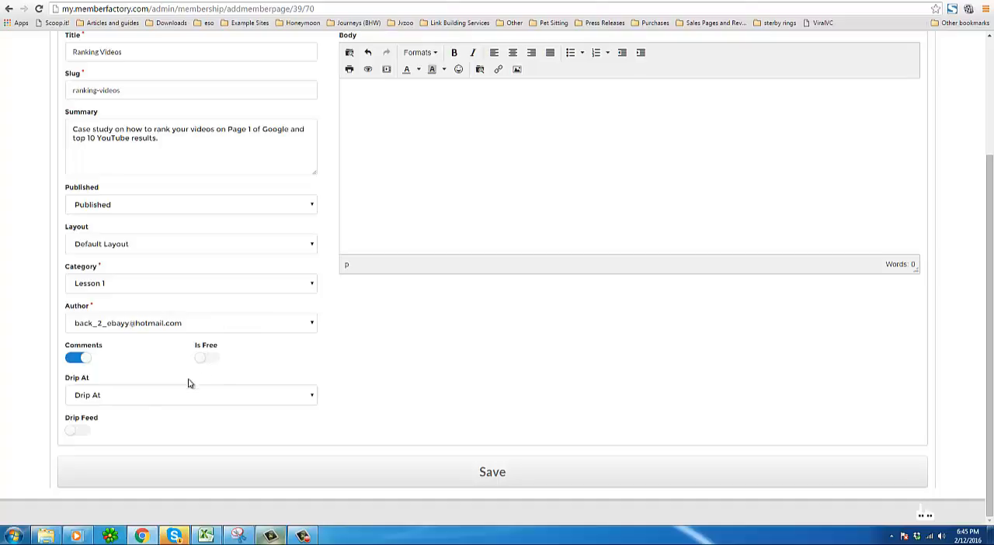
left_click(139, 403)
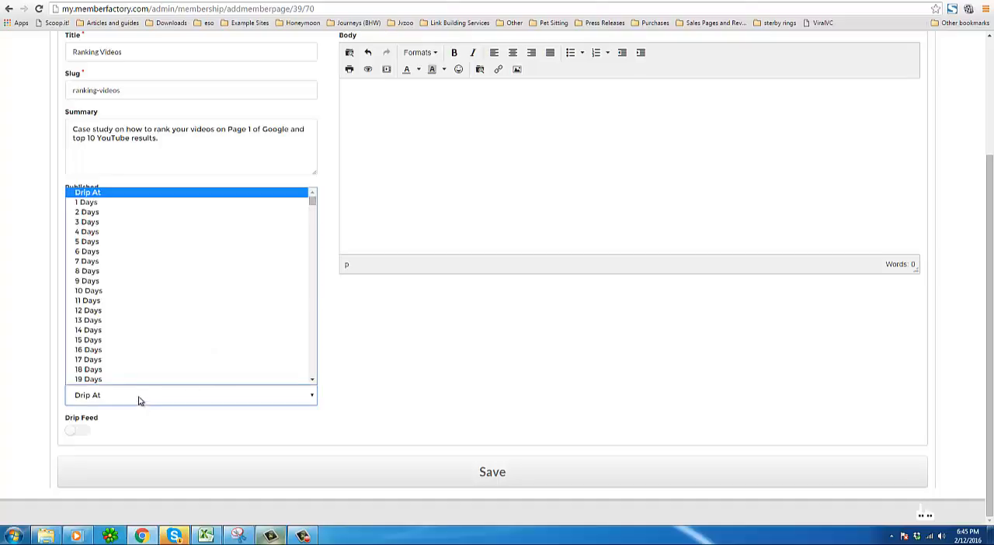
left_click(100, 242)
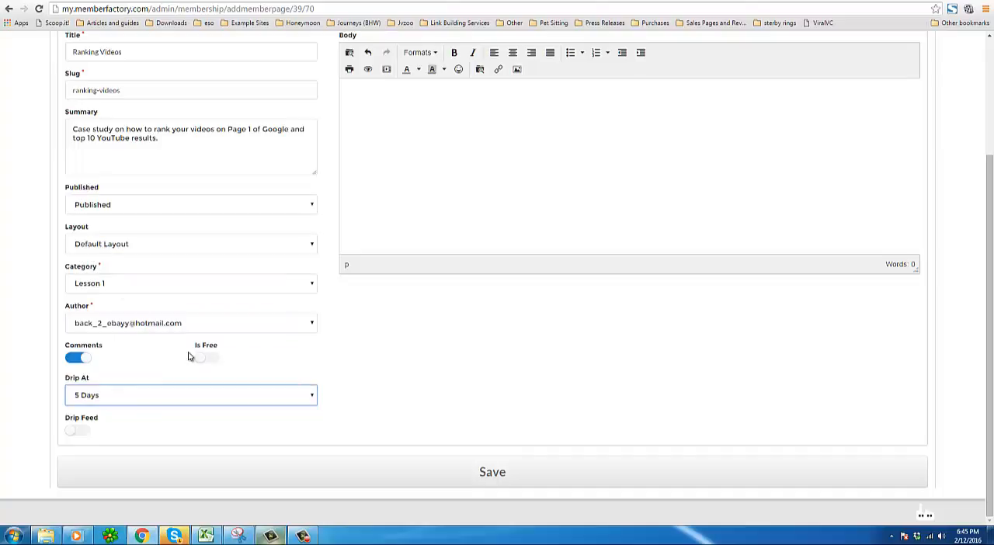
left_click(256, 398)
left_click(423, 376)
left_click(86, 433)
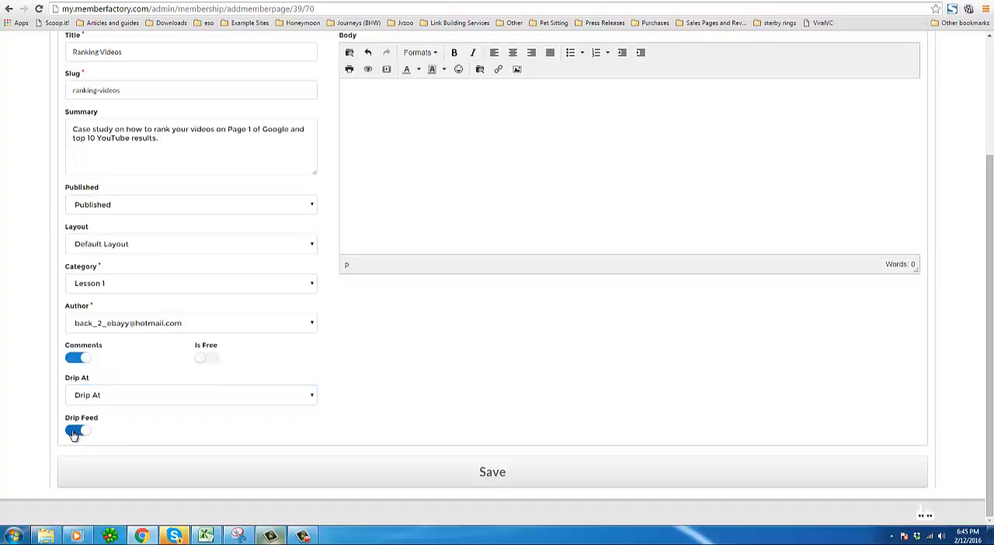
Write the body text welcoming students to Adam's online course and telling them to watch all three videos and take notes first.
scroll(562, 422, "up", 3)
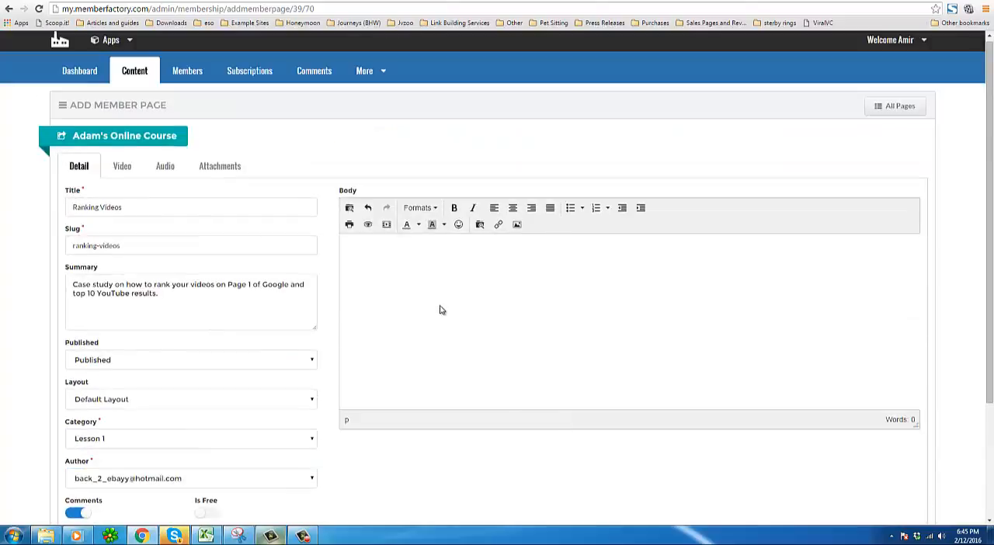
left_click(370, 254)
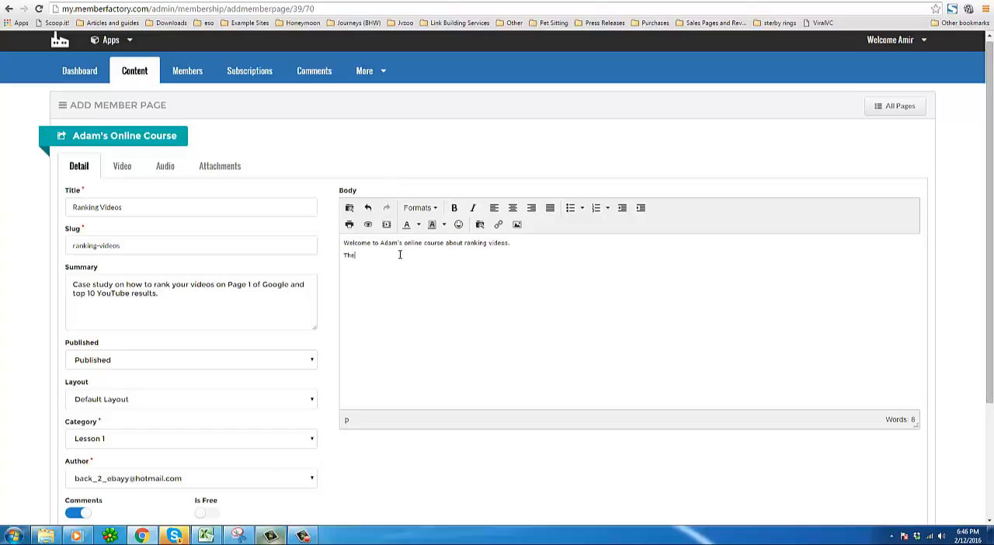
type("st thing you should do is watch these three videos in their entirety and take notes.")
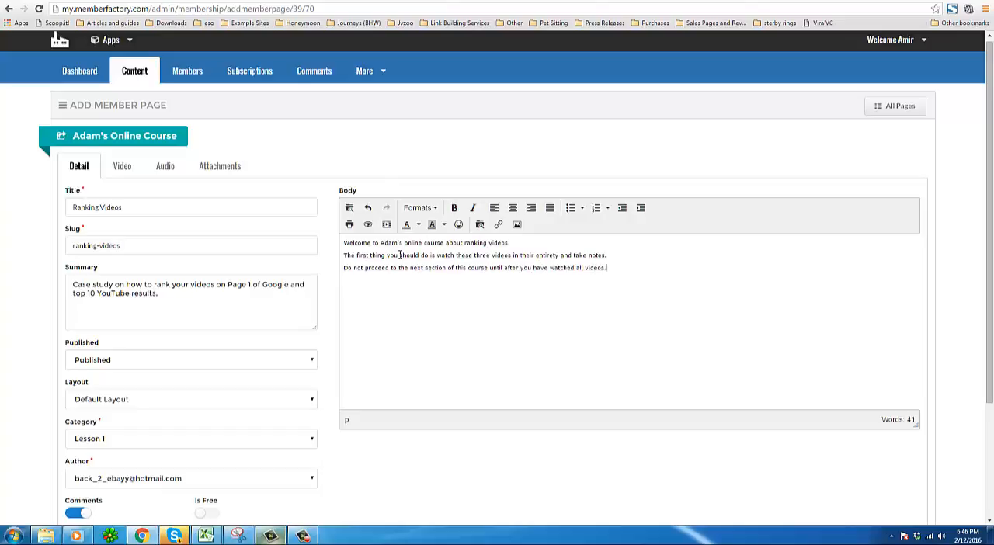
key("Return")
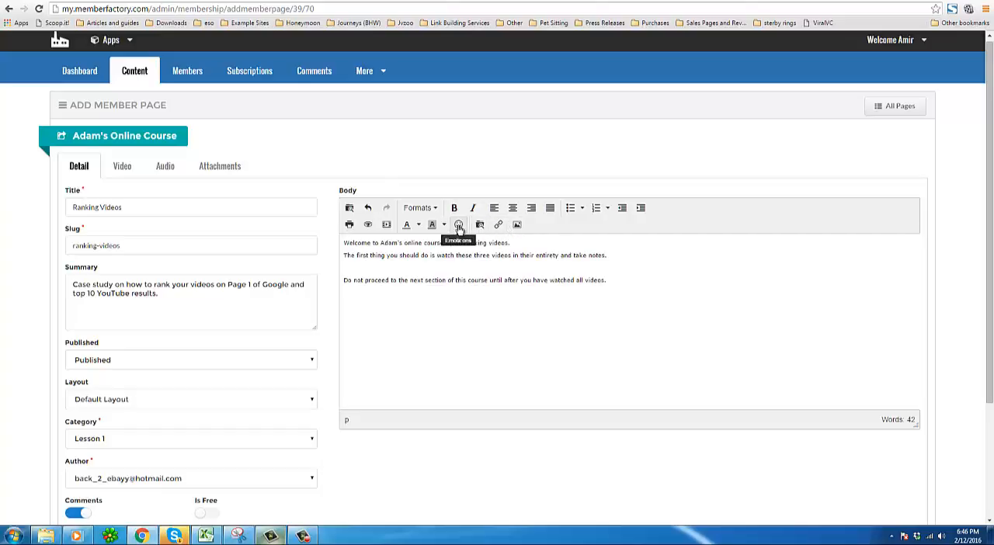
Open the Insert/edit video dialog's source file browser and look through its files and Uploaded folders.
left_click(386, 226)
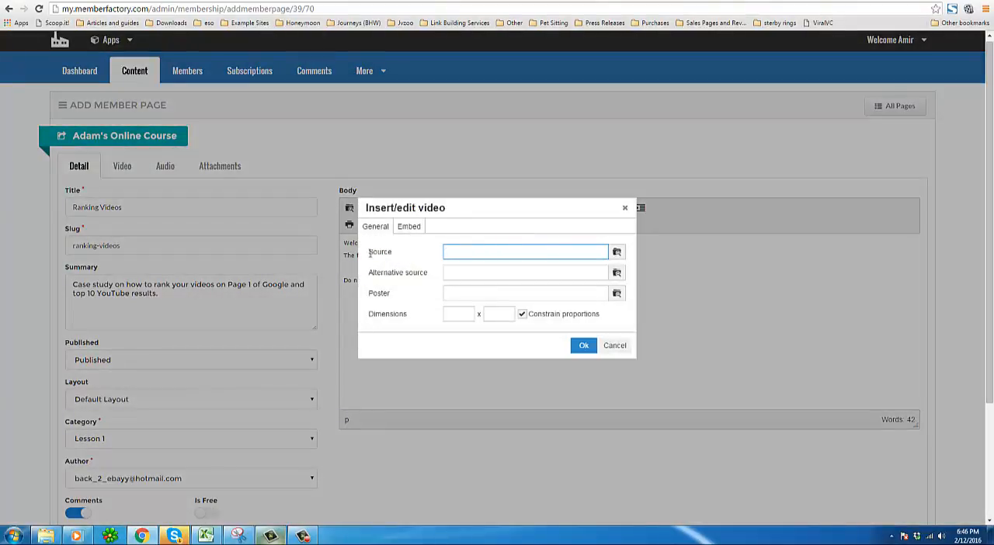
double_click(378, 252)
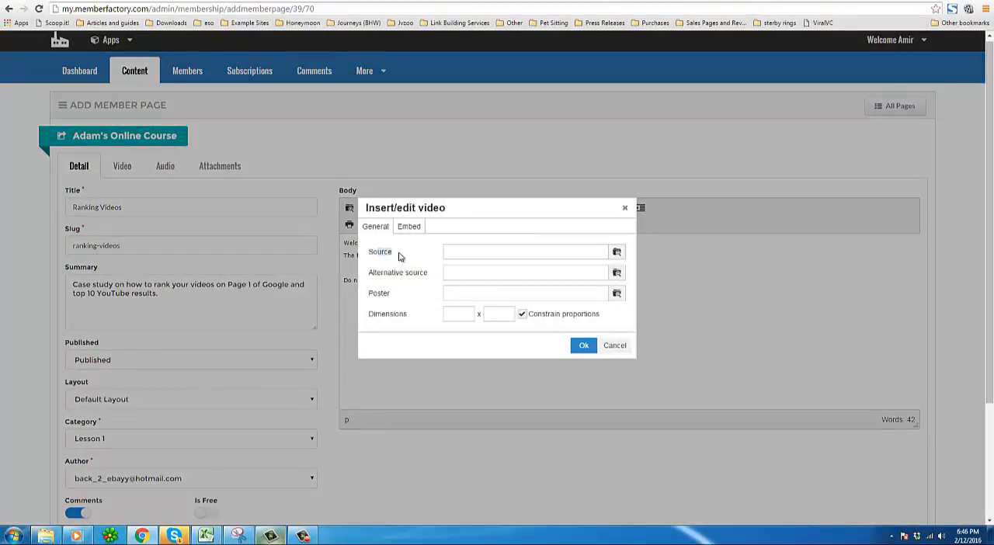
left_click(617, 253)
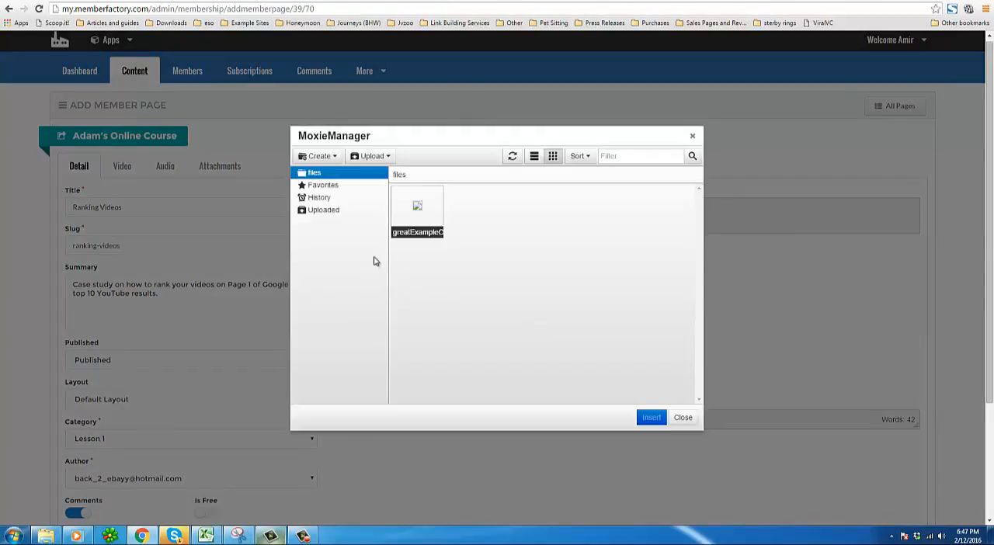
left_click(414, 228)
left_click(387, 157)
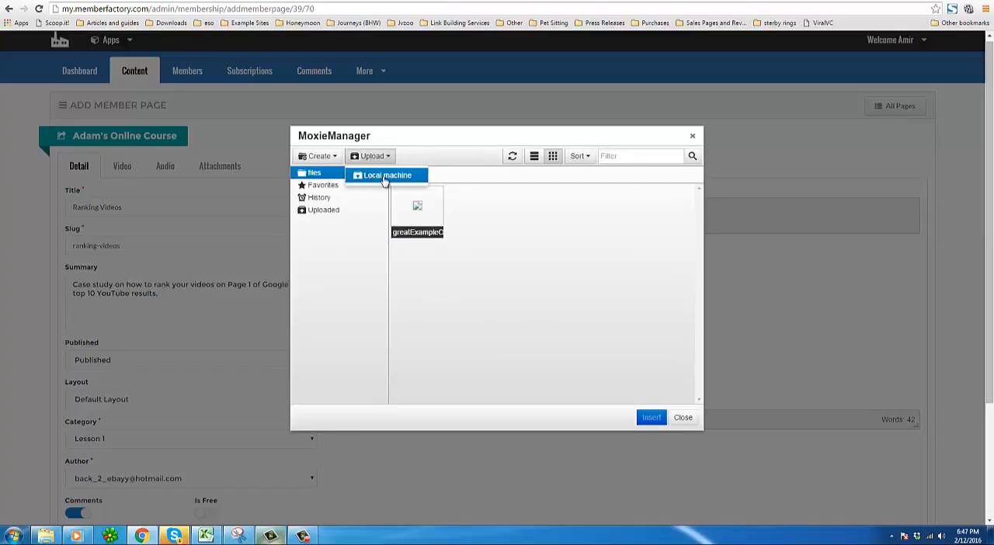
left_click(336, 217)
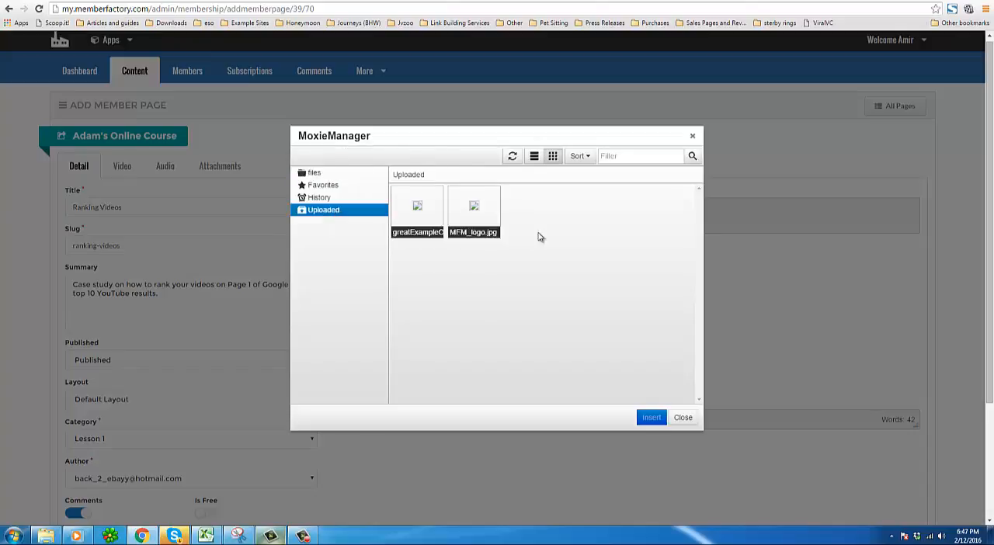
left_click(417, 214)
left_click(450, 224)
left_click(315, 174)
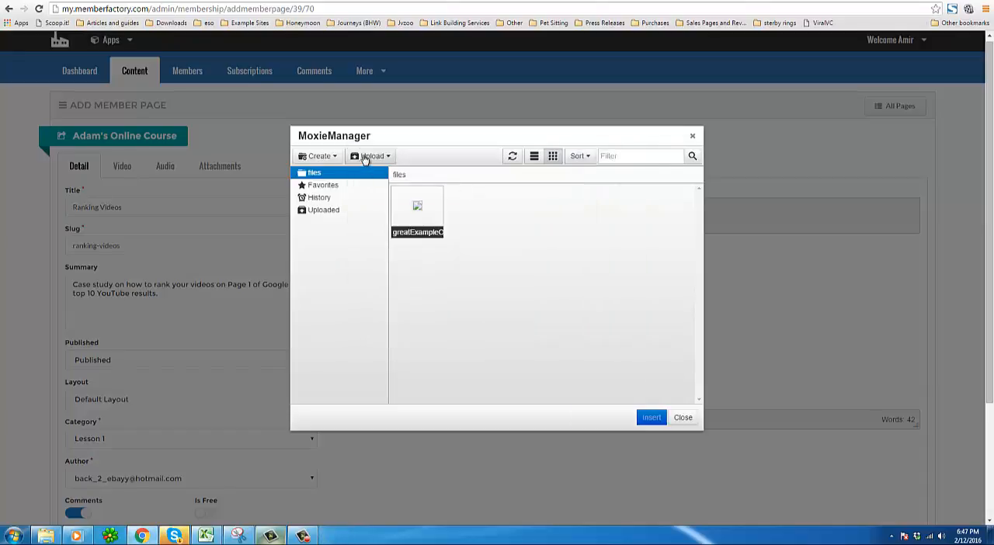
Upload Ad Respark Demo [Mecanto Reviews].mp4 from the local machine into the files folder.
left_click(366, 156)
left_click(373, 177)
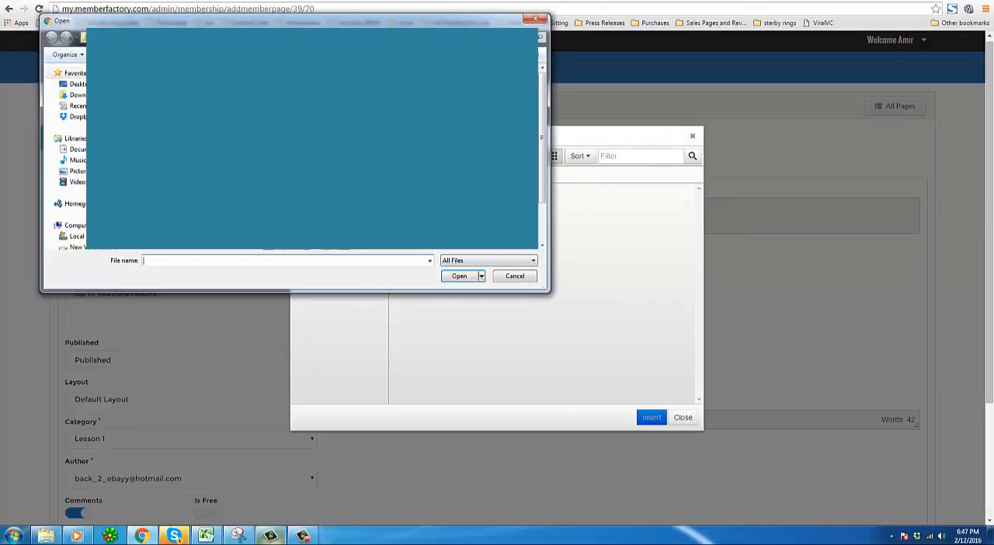
scroll(132, 187, "down", 2)
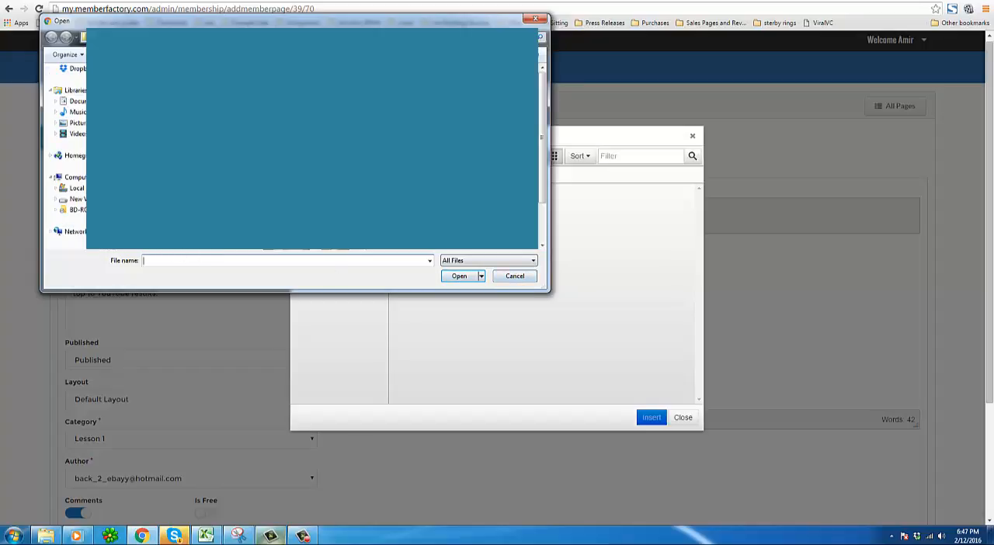
left_click(78, 198)
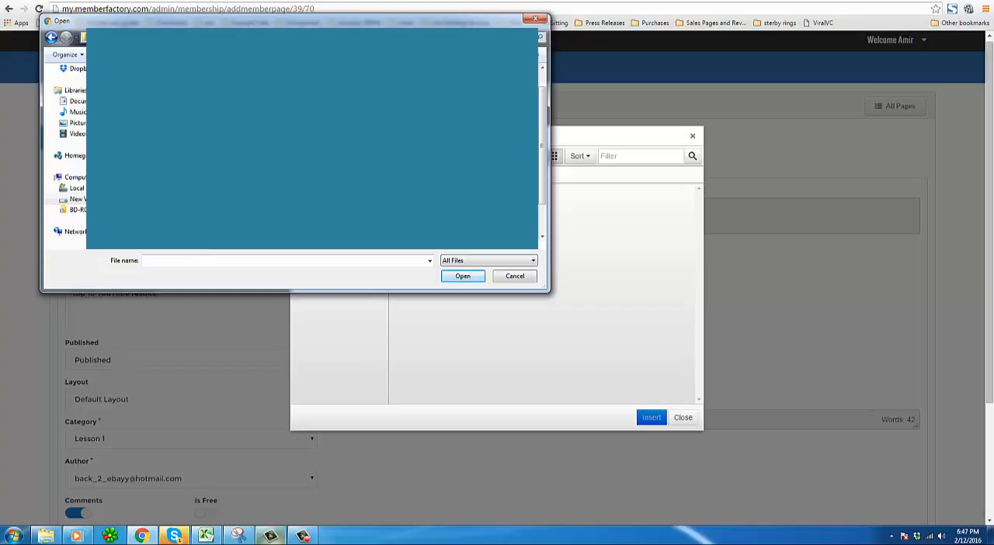
left_click(340, 204)
left_click(465, 275)
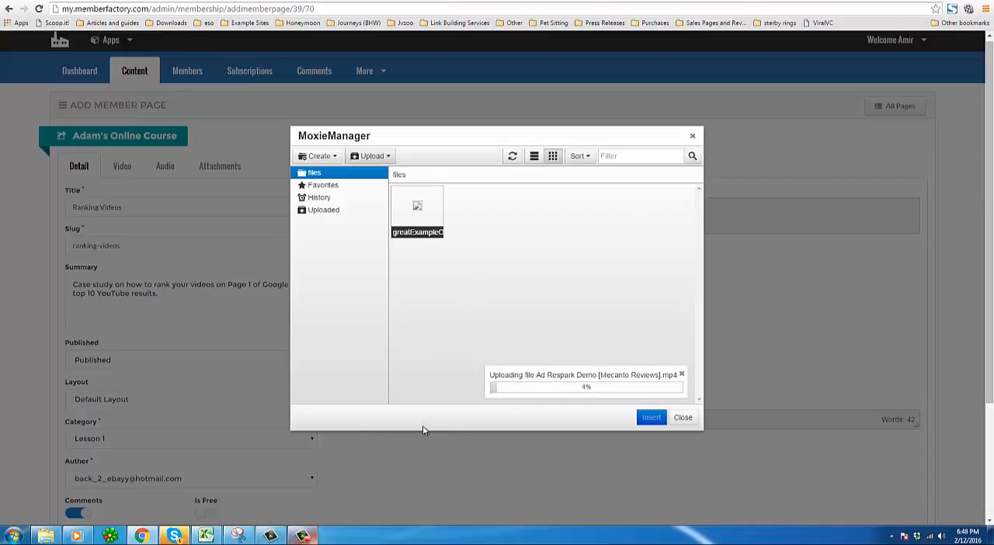
Upload Ad Respark Demo [Official].mp4 from the local machine into the files folder.
left_click(306, 537)
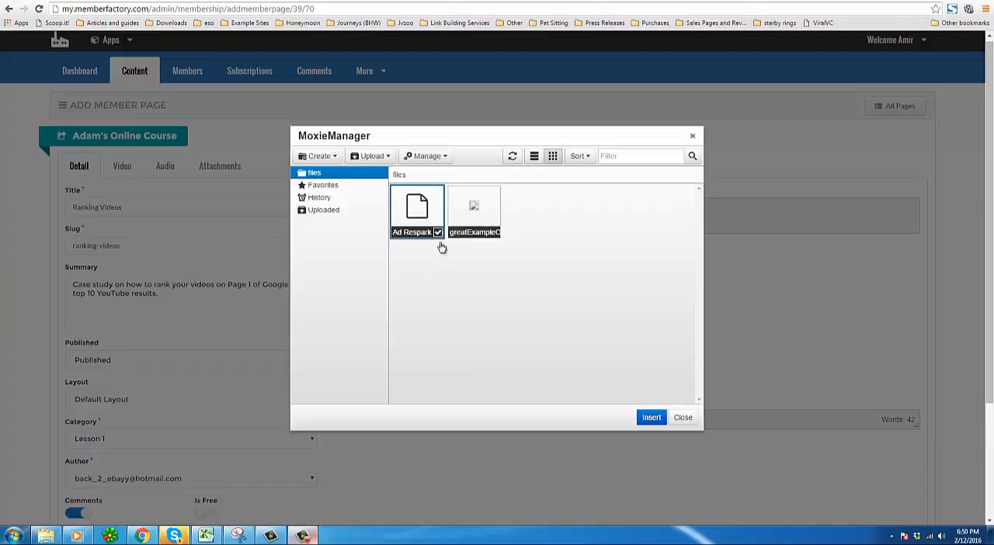
left_click(448, 163)
left_click(387, 161)
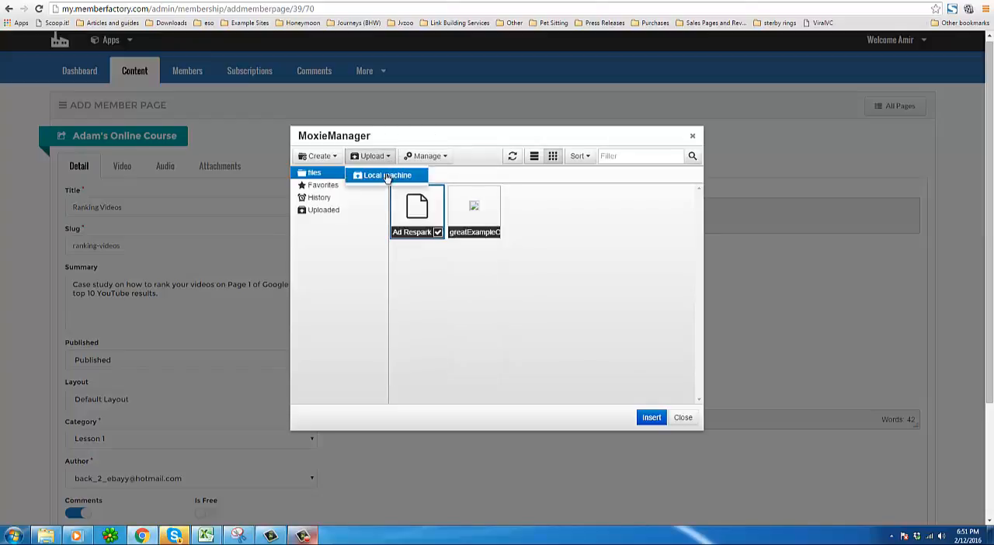
left_click(386, 157)
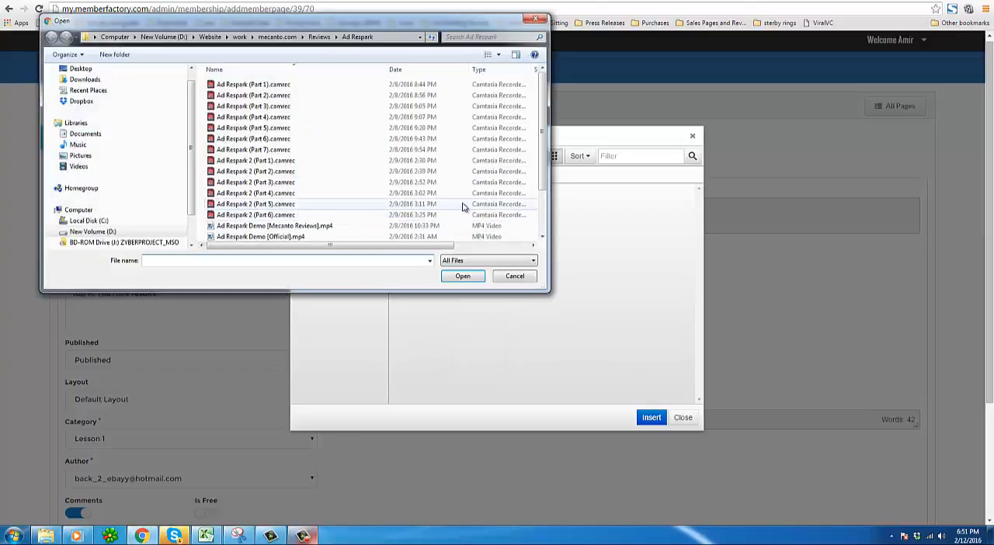
left_click(337, 236)
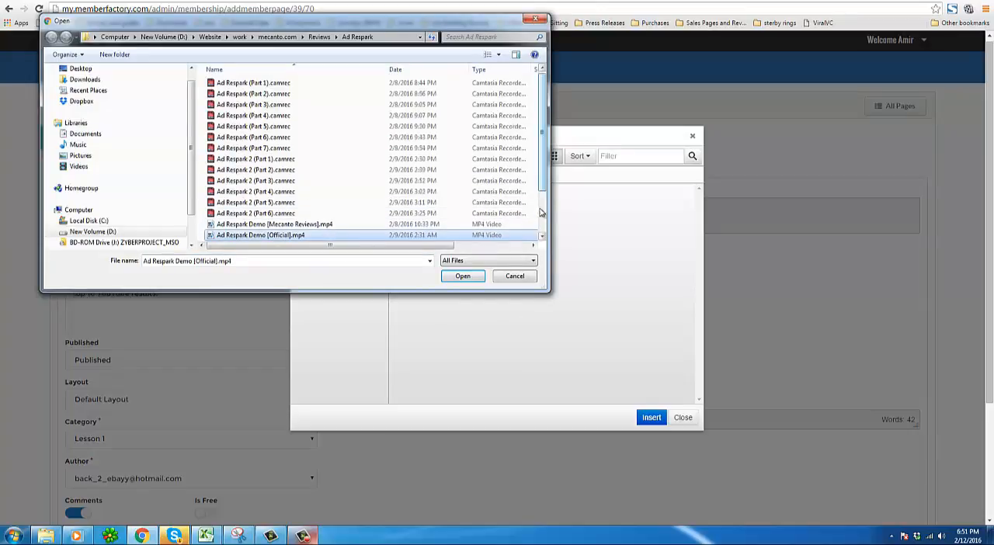
scroll(542, 237, "down", 1)
left_click_drag(442, 246, 514, 246)
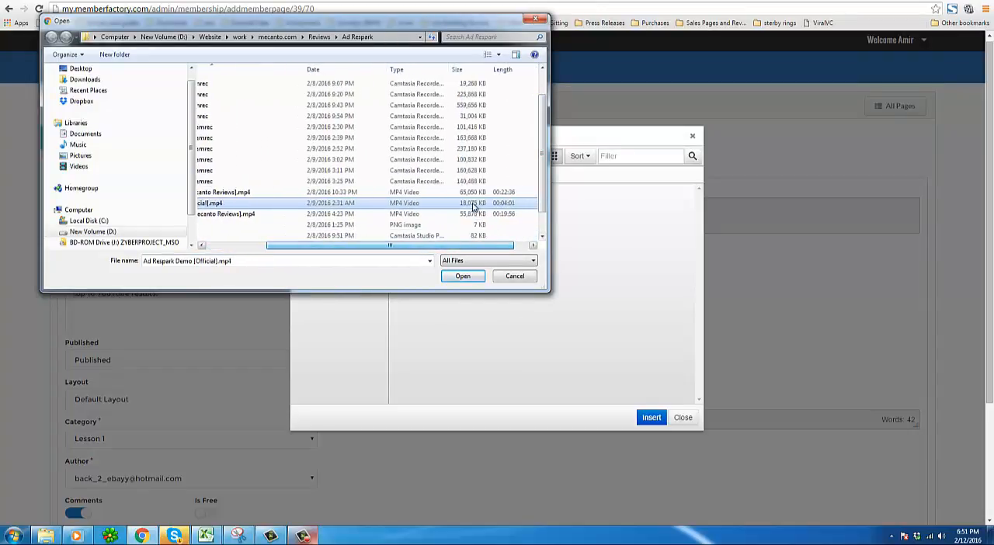
left_click(463, 277)
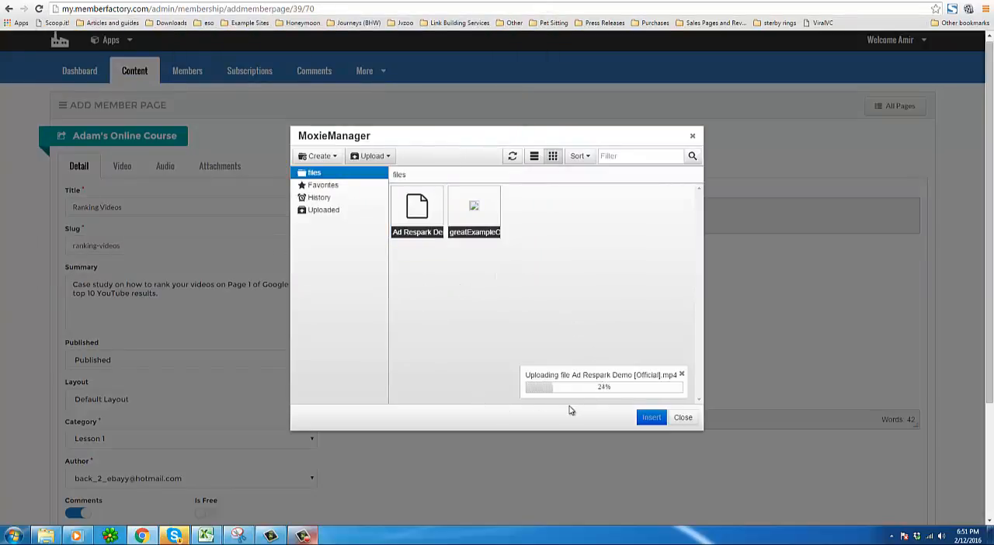
Select the first Ad Respark video file and insert it as a video into the page body.
left_click(304, 537)
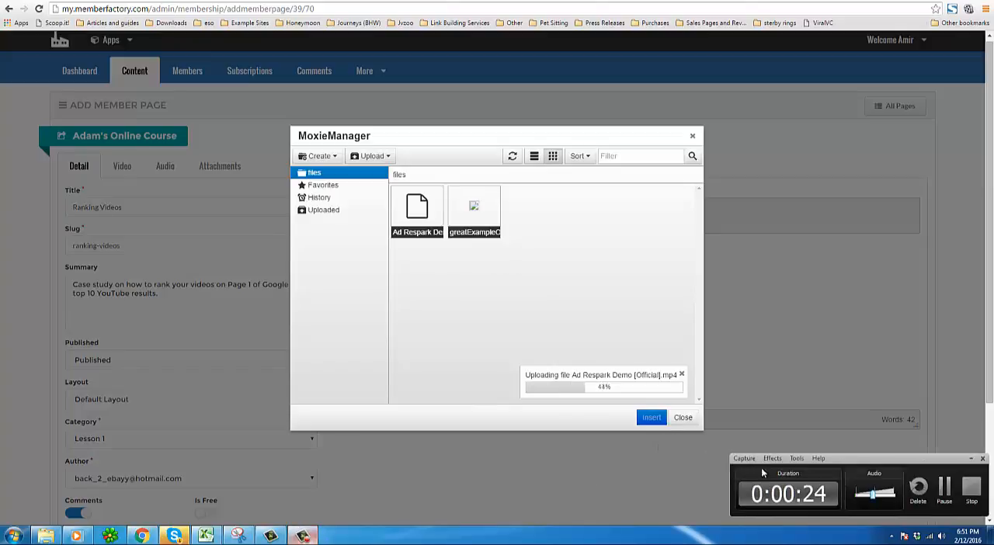
left_click(944, 487)
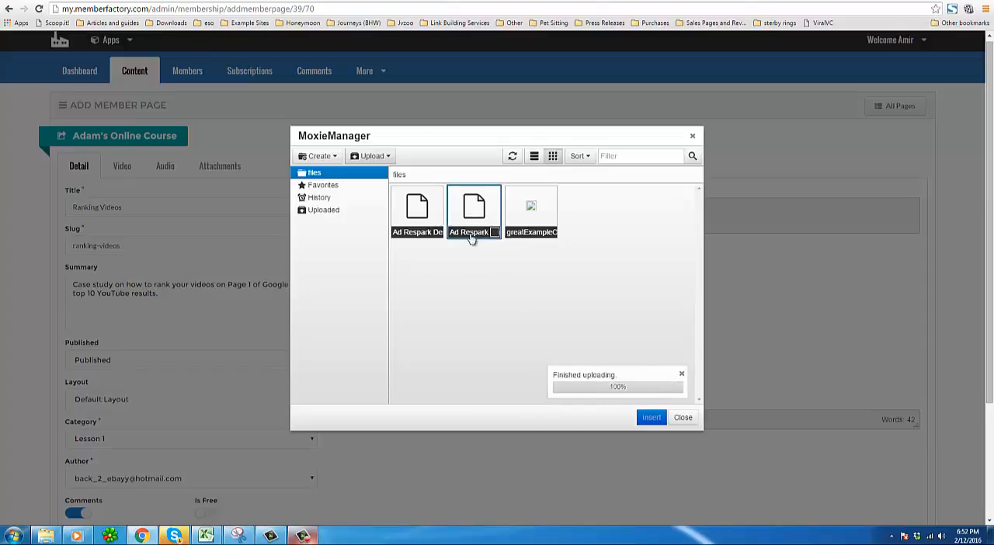
left_click(438, 232)
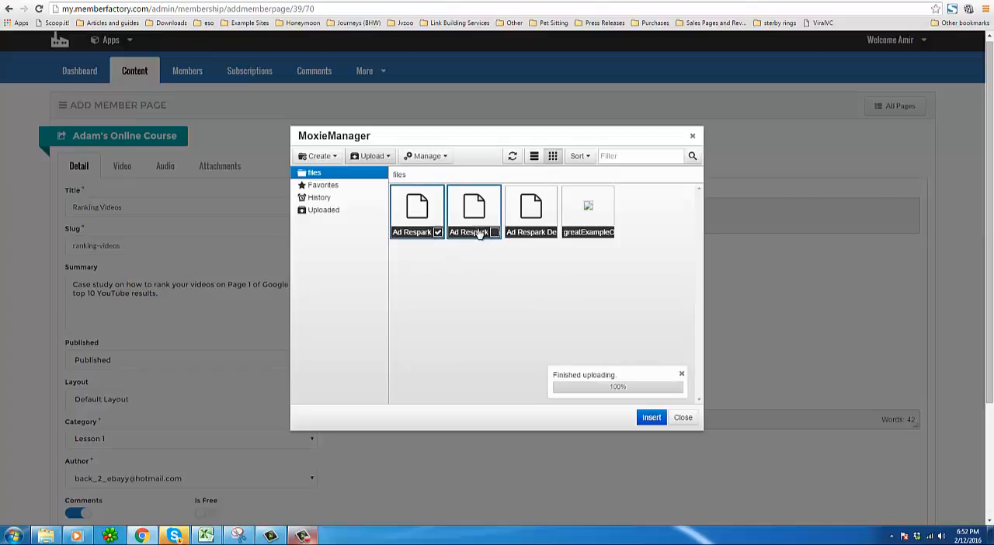
left_click(495, 233)
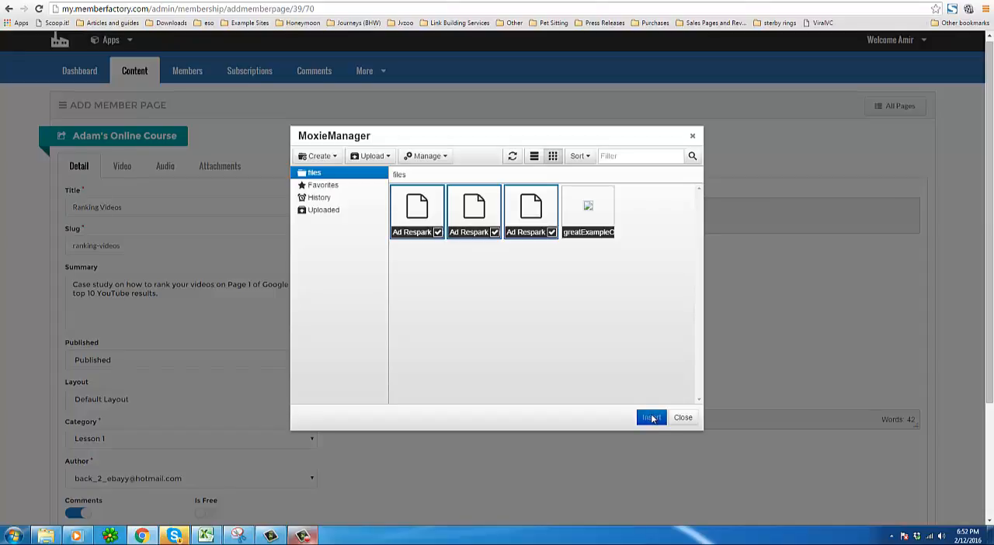
left_click(495, 233)
left_click(551, 233)
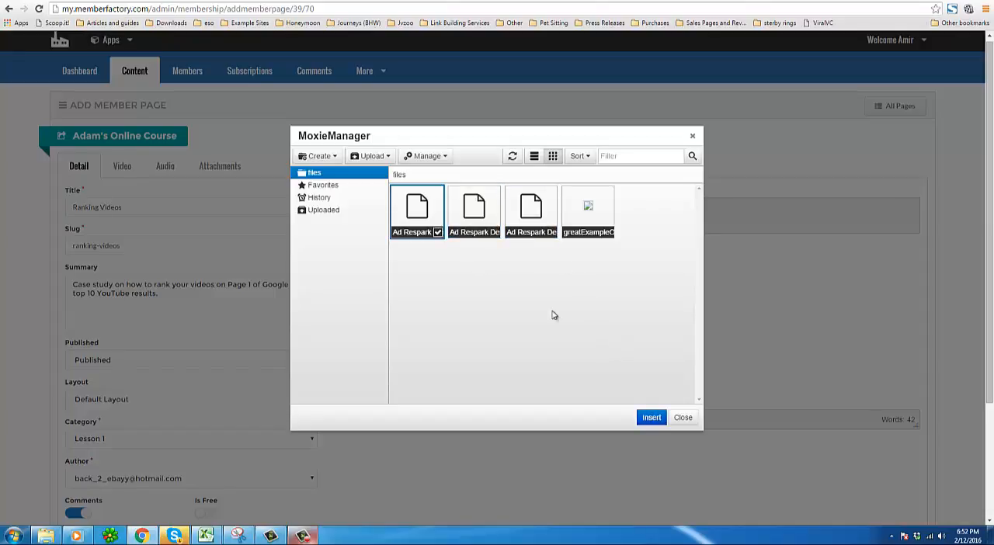
left_click(651, 418)
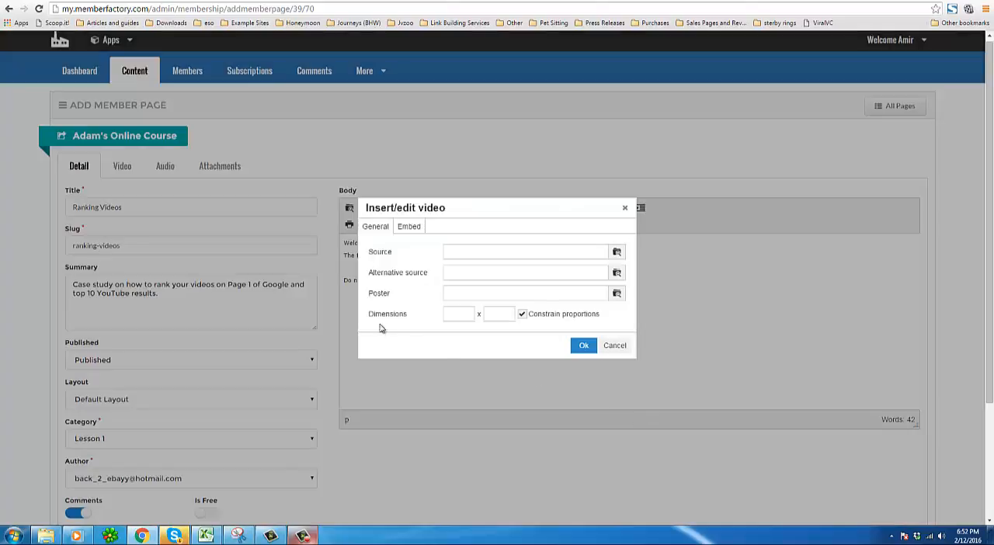
left_click(584, 346)
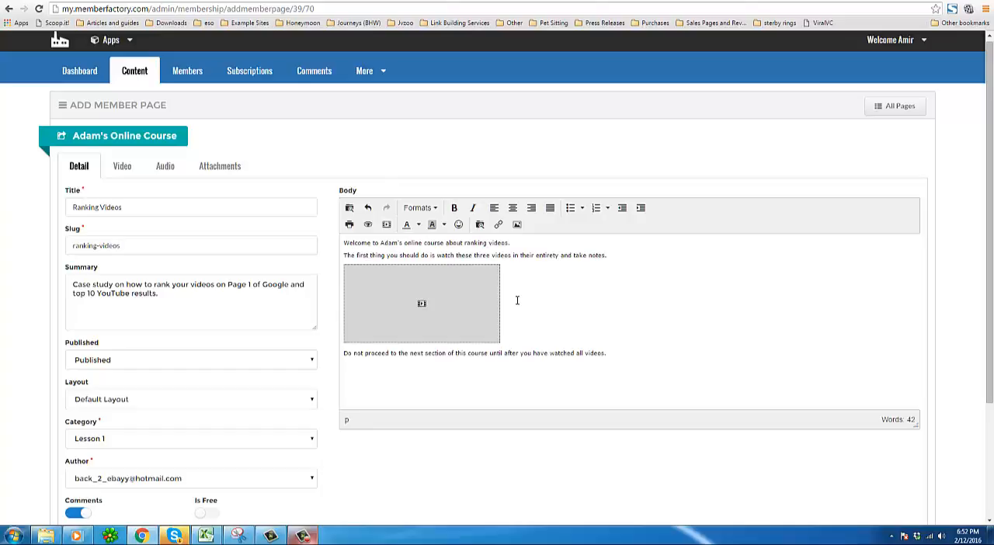
Add a new line below the first video and insert the second Ad Respark video file into the body.
left_click(522, 312)
key("Return")
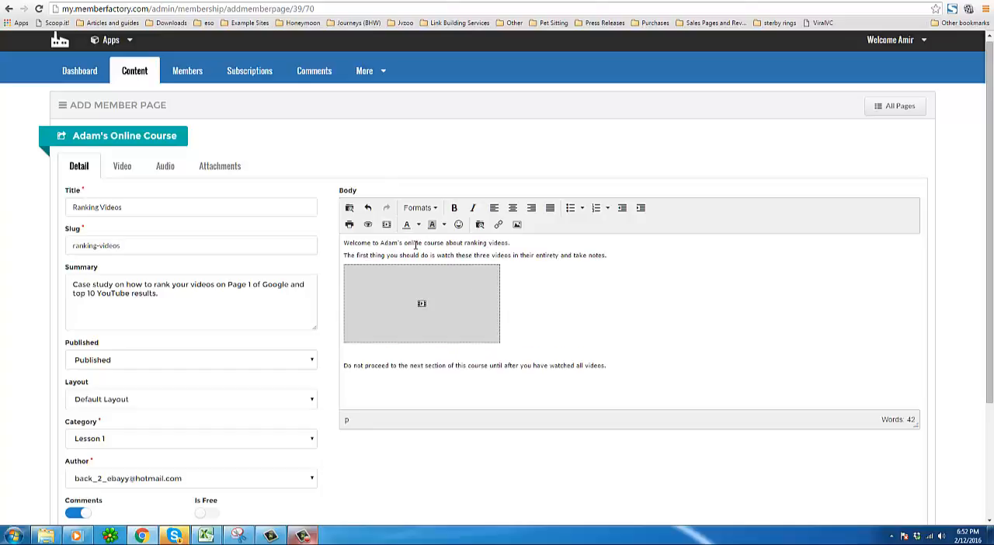
left_click(517, 226)
left_click(614, 222)
left_click(388, 225)
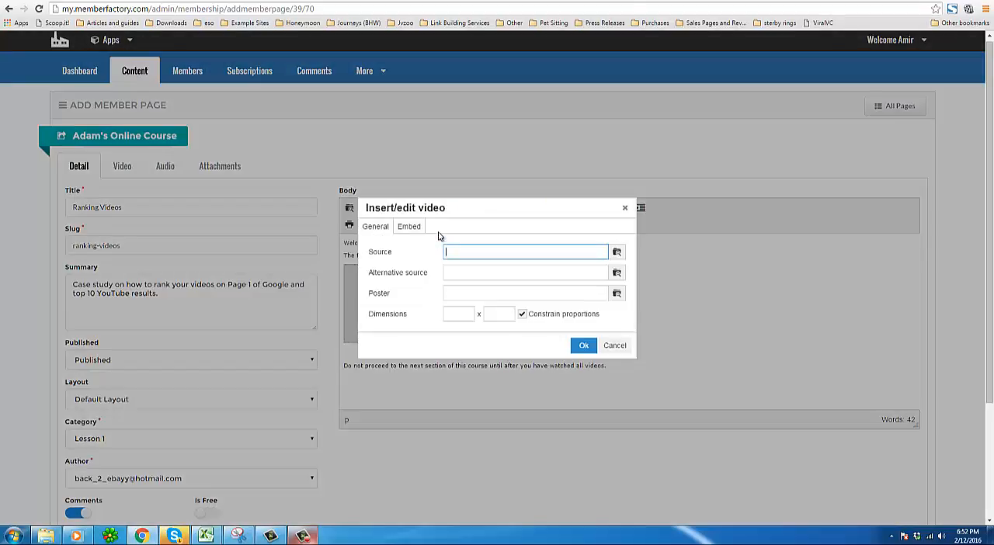
left_click(619, 252)
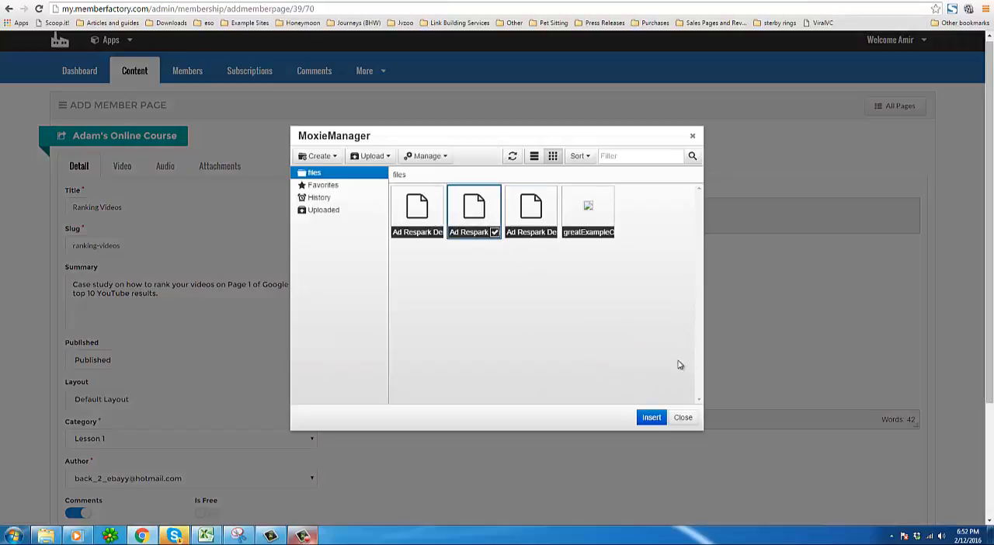
left_click(652, 419)
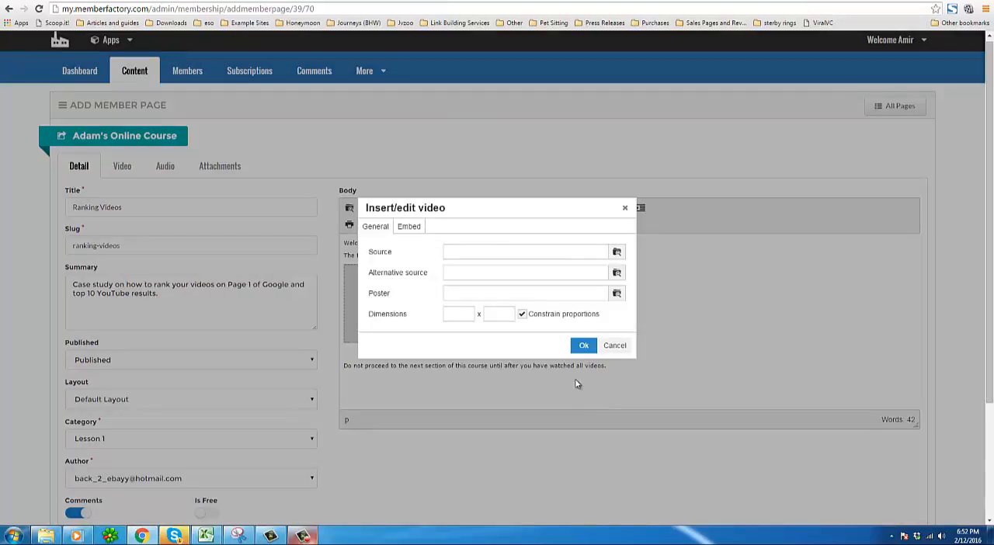
left_click(583, 346)
Insert the third Ad Respark video file on a new line below the second video.
left_click(539, 372)
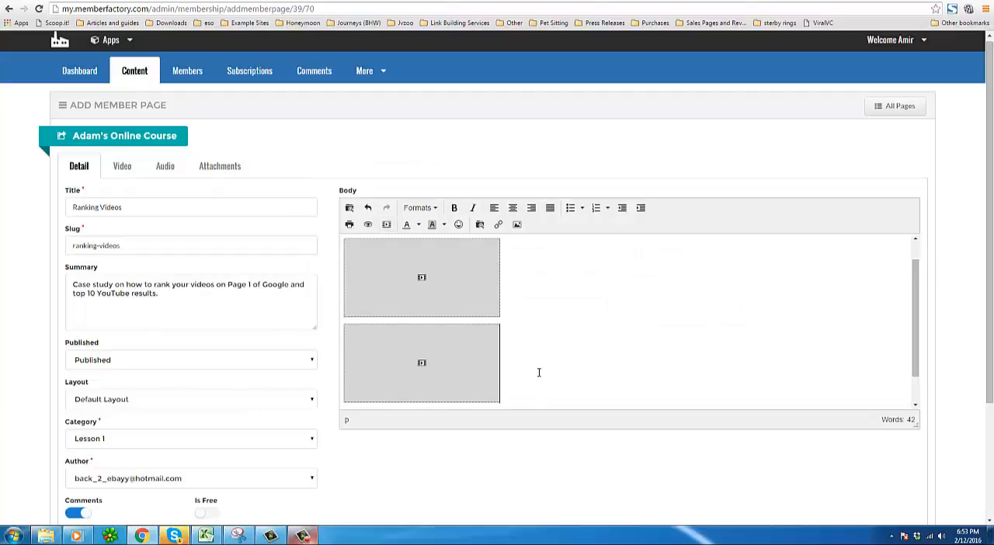
key("Return")
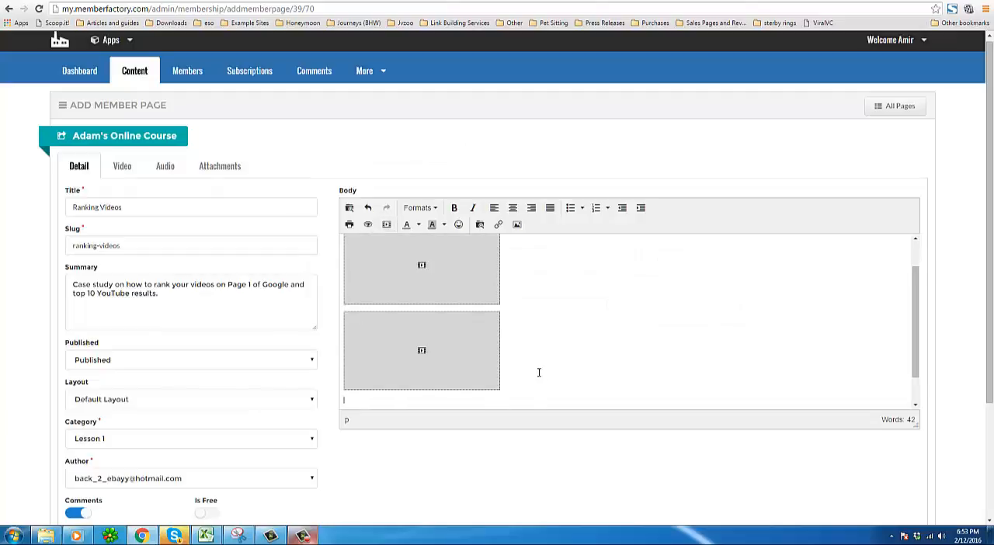
left_click(388, 225)
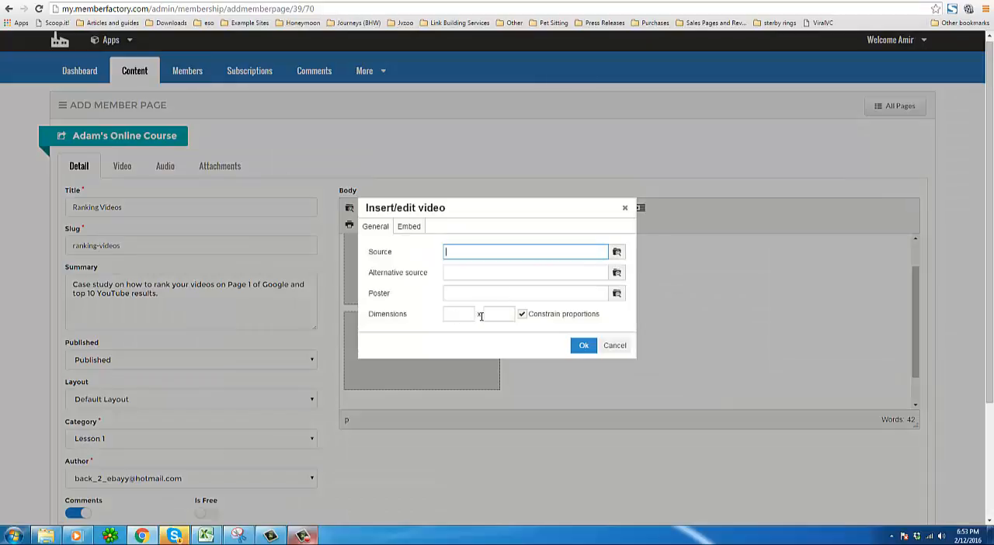
left_click(618, 253)
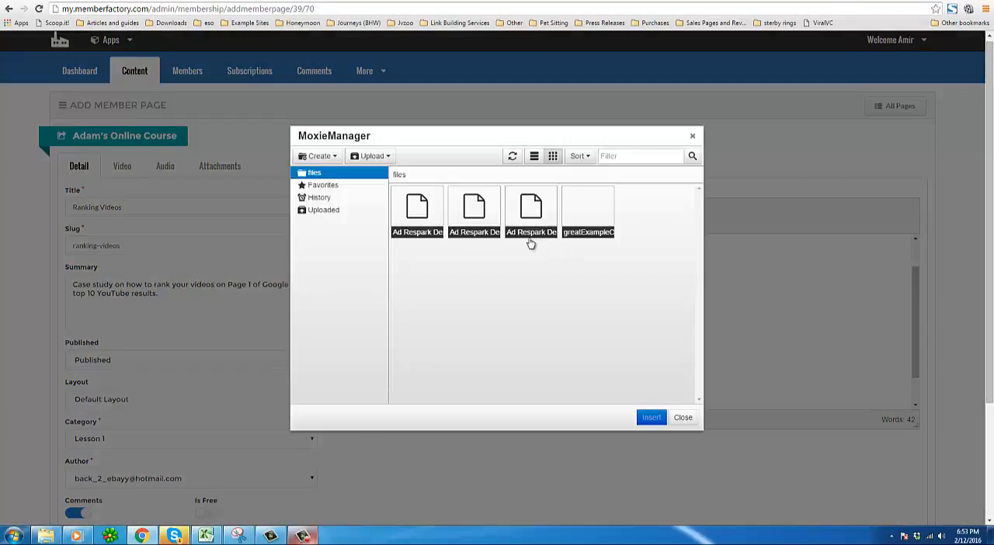
left_click(654, 418)
left_click(583, 344)
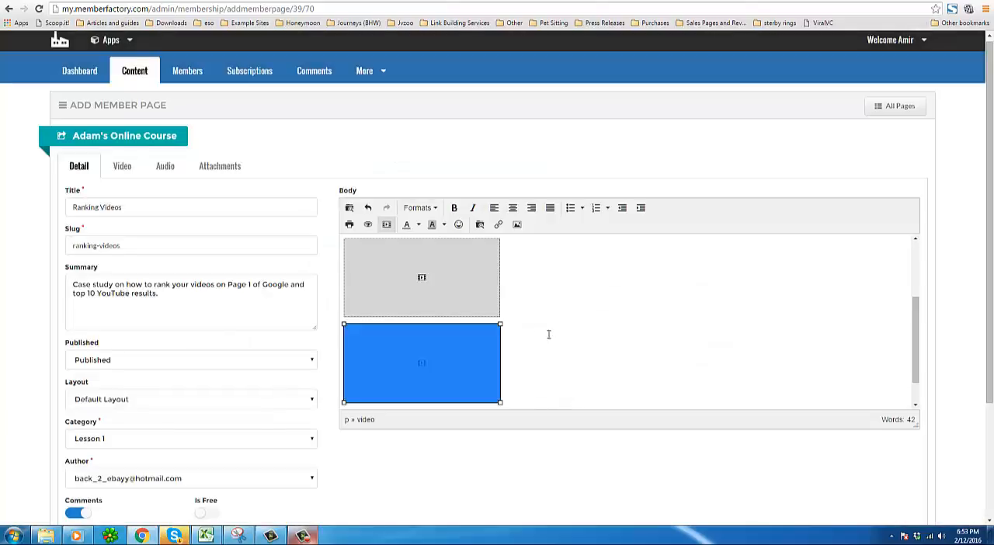
Enlarge all three embedded videos in the body to the same larger size.
scroll(531, 319, "up", 1)
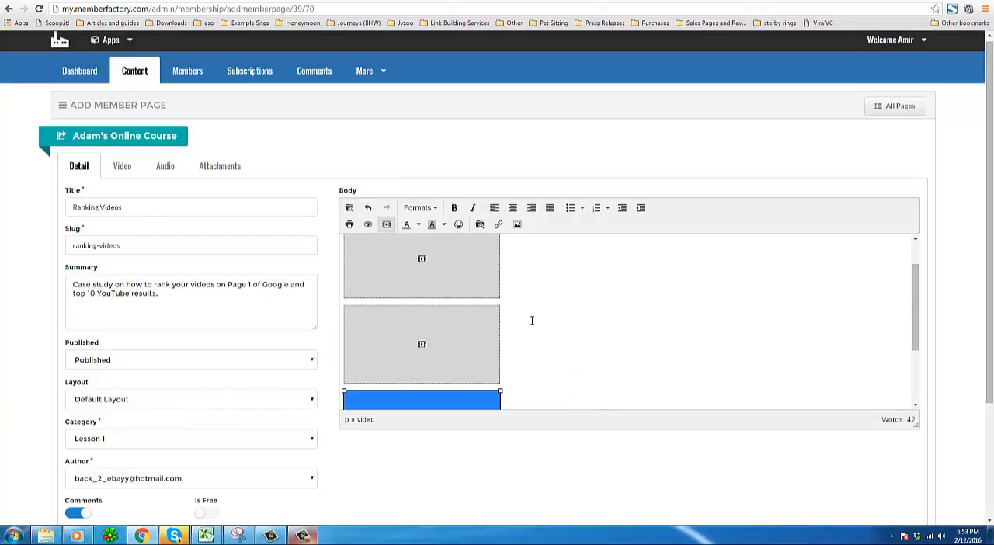
left_click(484, 289)
left_click_drag(500, 298, 603, 344)
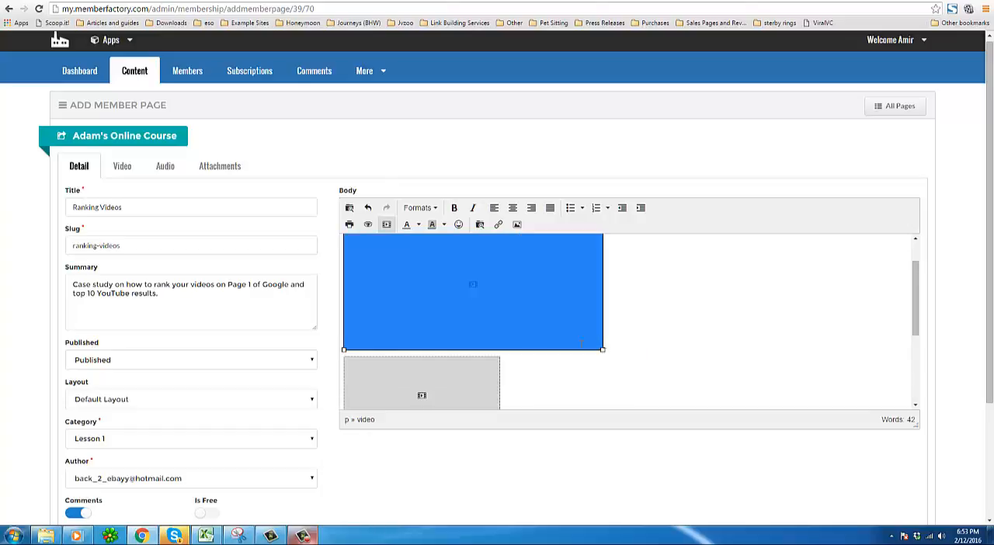
left_click(488, 376)
scroll(489, 376, "down", 1)
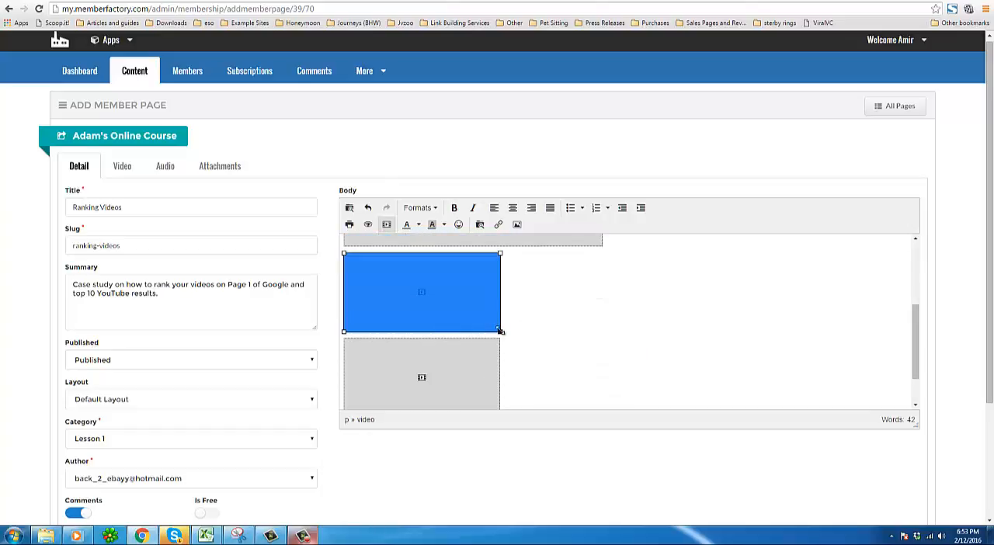
left_click_drag(500, 332, 603, 396)
scroll(600, 373, "down", 3)
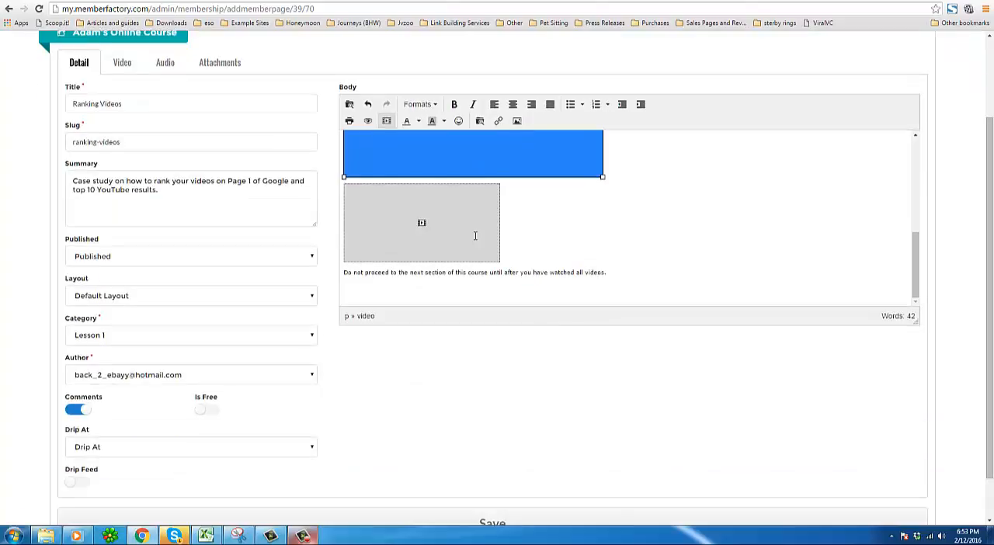
left_click_drag(500, 262, 604, 336)
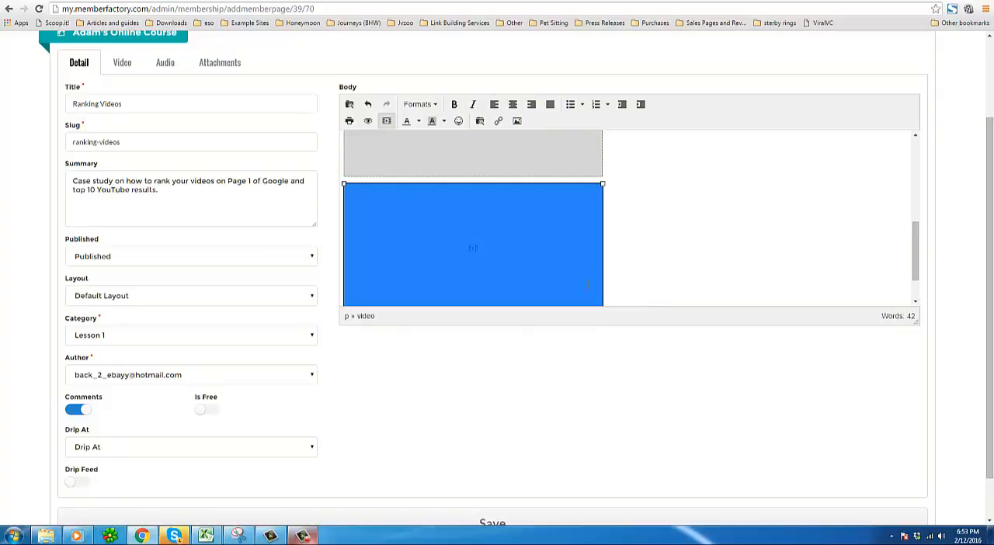
Shorten the welcome sentence to "Welcome to Adam's online course" by deleting "about ranking videos.".
scroll(593, 278, "down", 2)
left_click(557, 227)
scroll(490, 275, "up", 3)
scroll(489, 275, "up", 5)
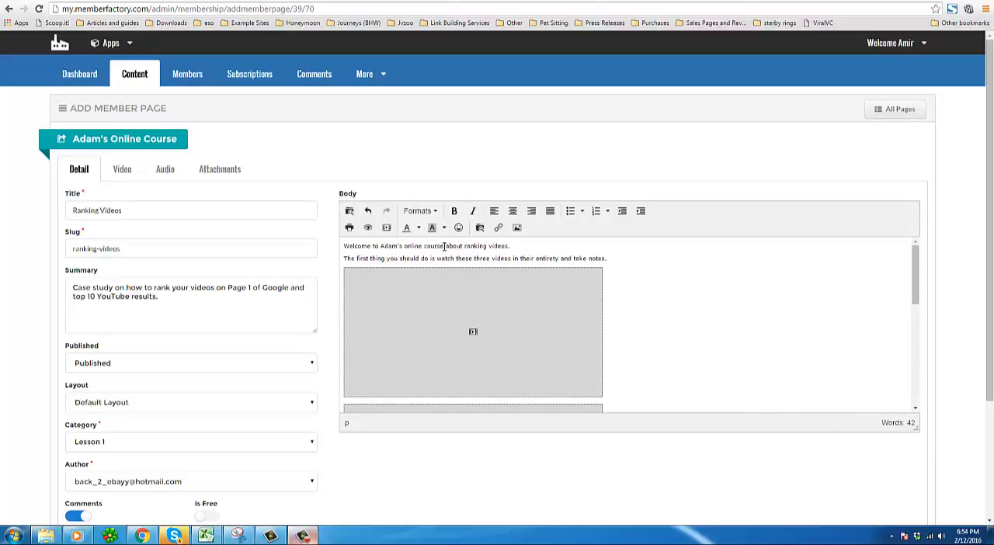
left_click_drag(444, 246, 522, 243)
key("BackSpace")
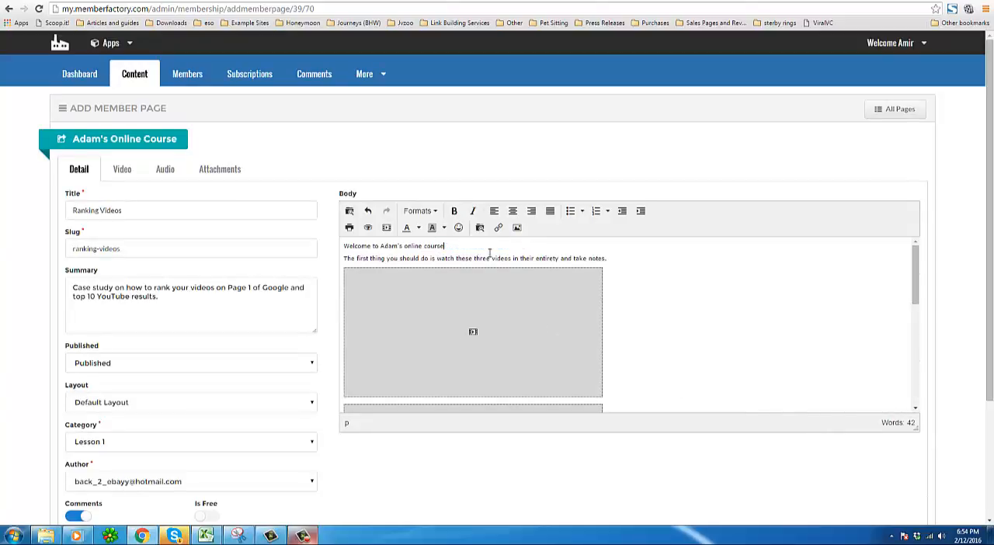
Format the welcome line as a Heading 3.
left_click_drag(461, 245, 334, 236)
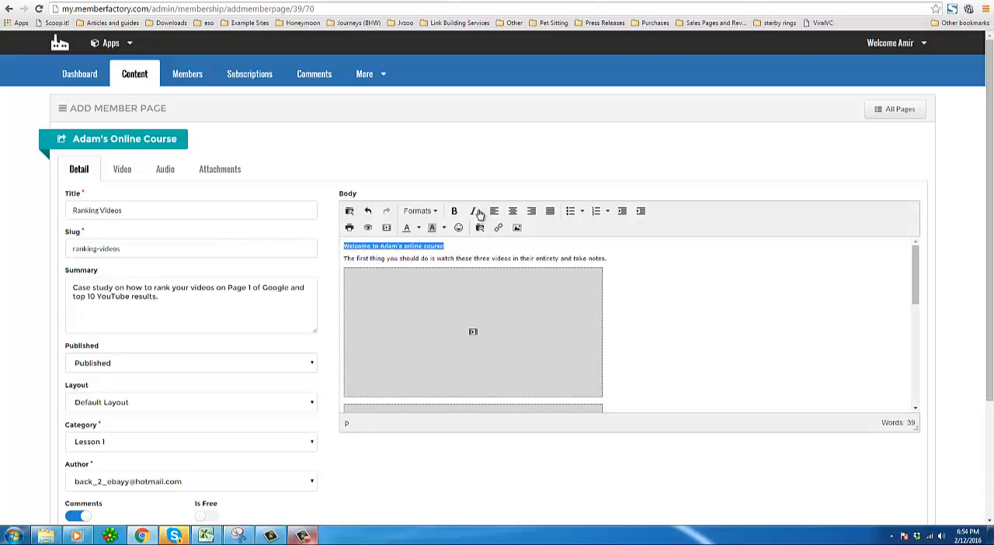
left_click(431, 211)
mouse_move(437, 228)
left_click(520, 265)
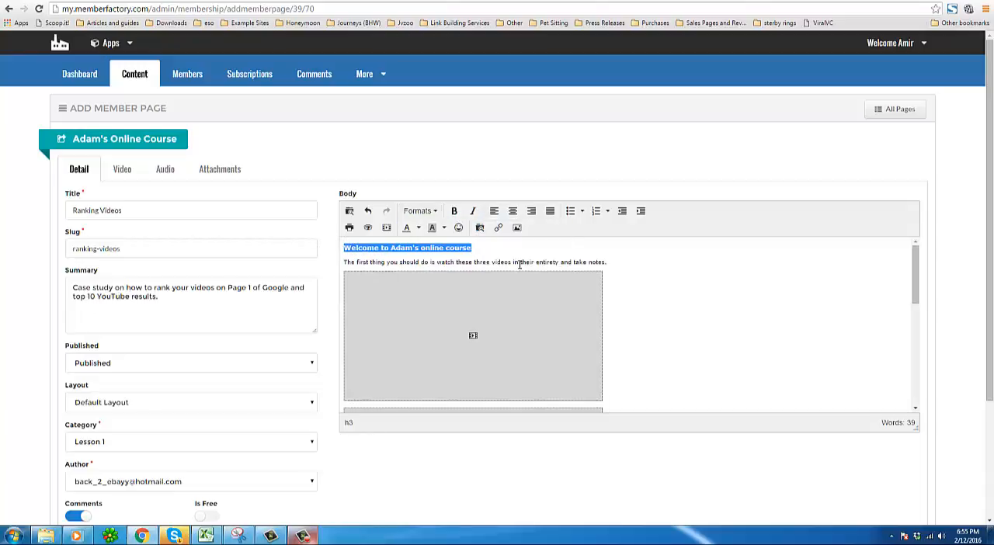
left_click(561, 247)
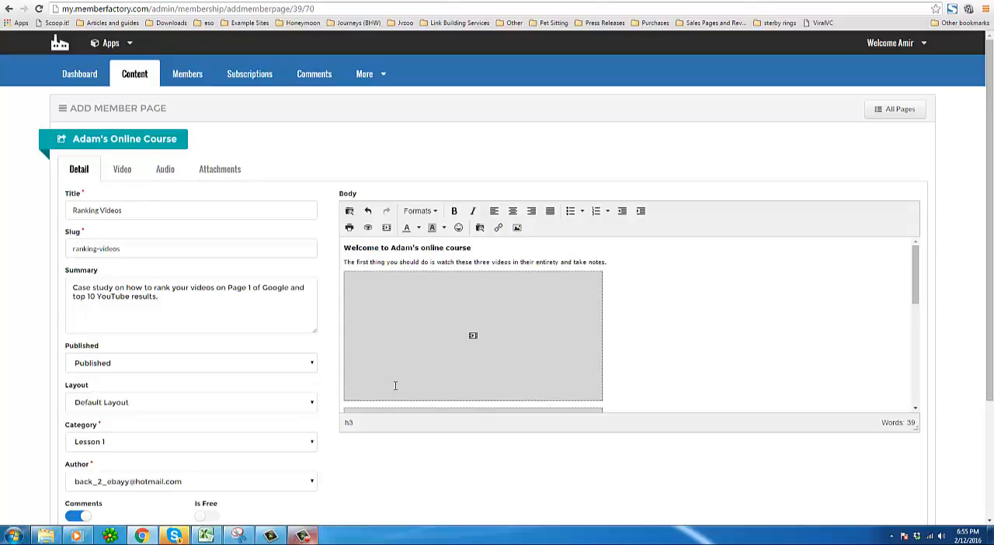
Save the Ranking Videos member page.
scroll(395, 385, "down", 5)
scroll(411, 448, "down", 3)
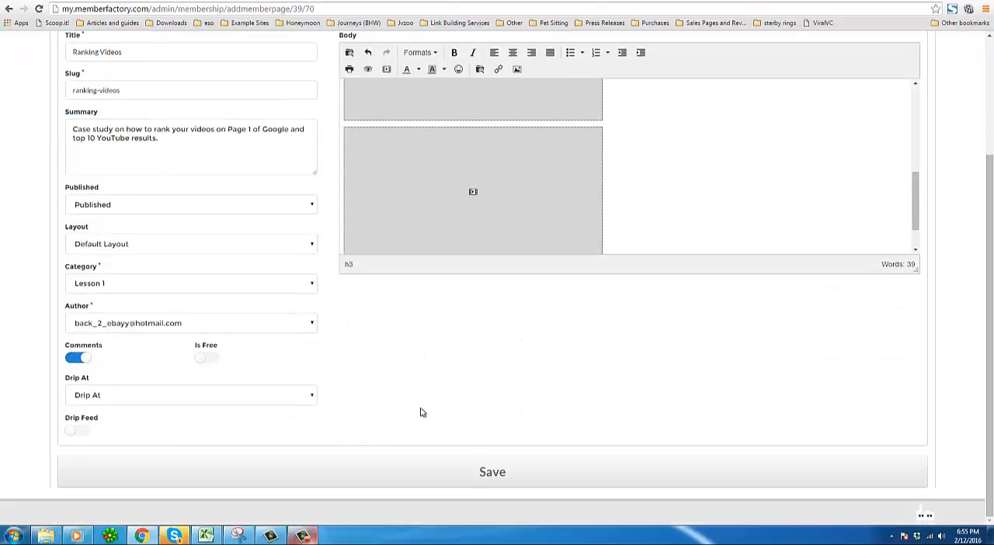
left_click(503, 474)
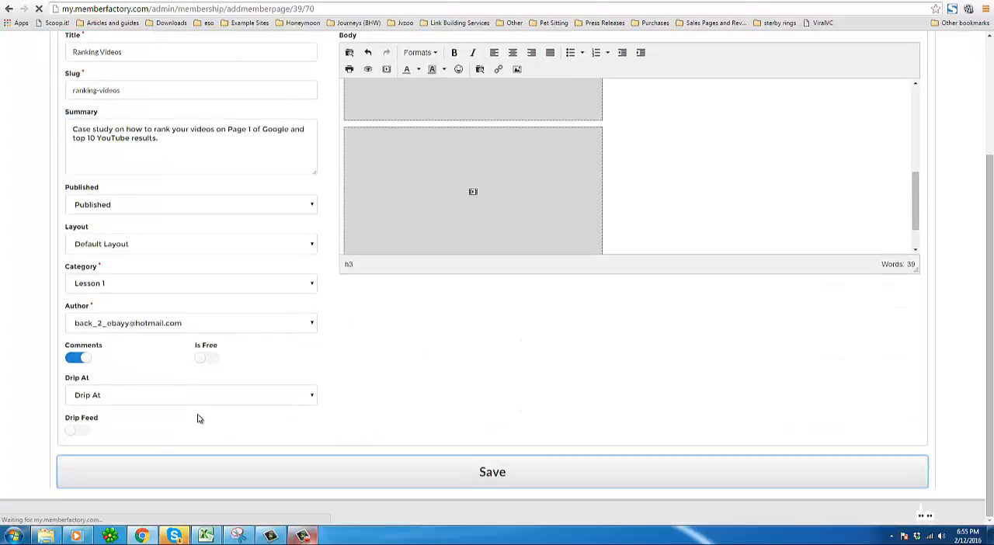
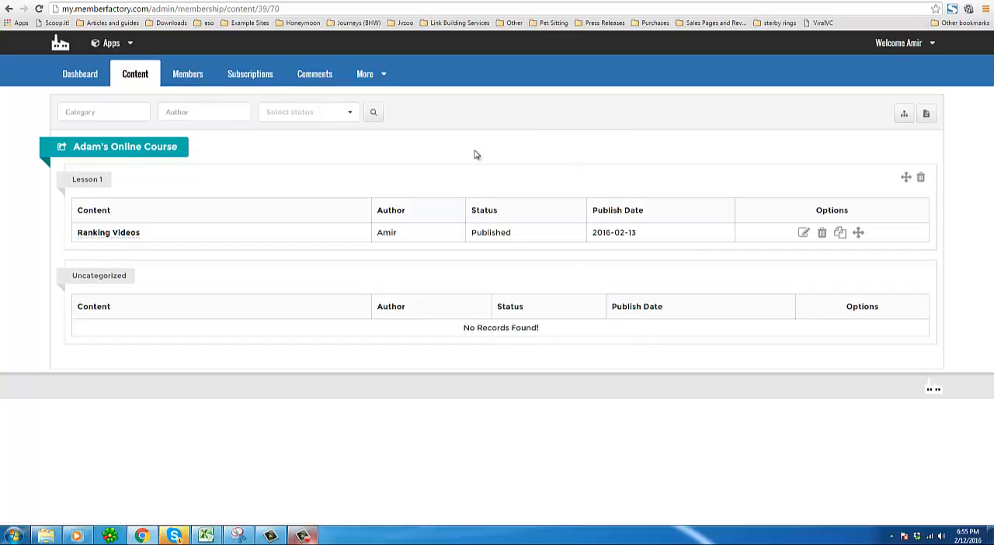
Start adding a new member, enter the member's e-mail address and switch on Notify User.
left_click(187, 77)
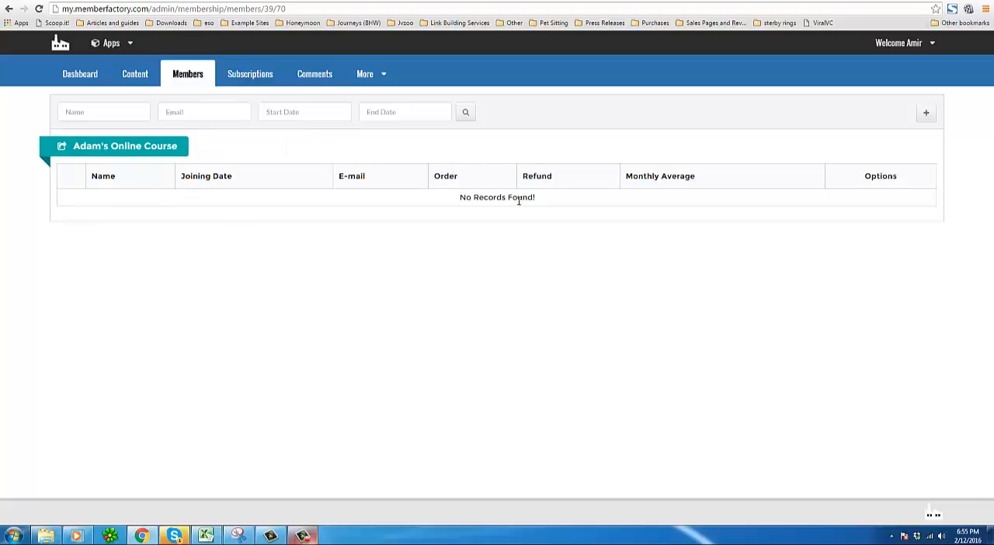
left_click(925, 113)
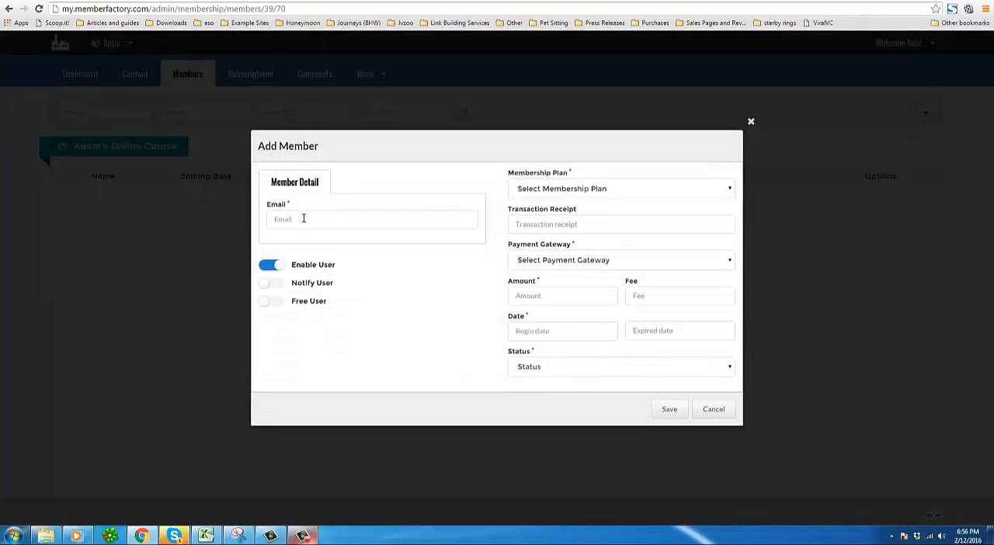
left_click(364, 216)
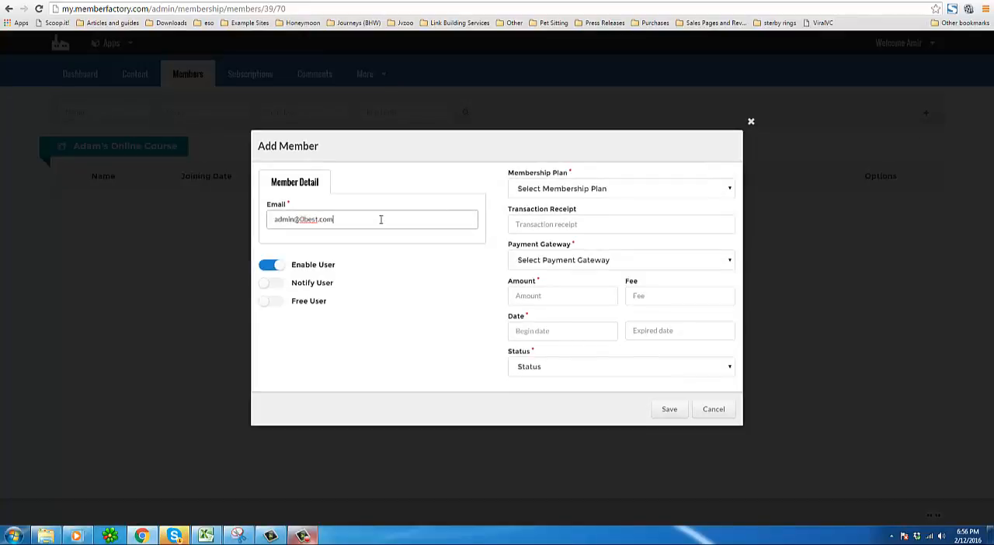
left_click(282, 287)
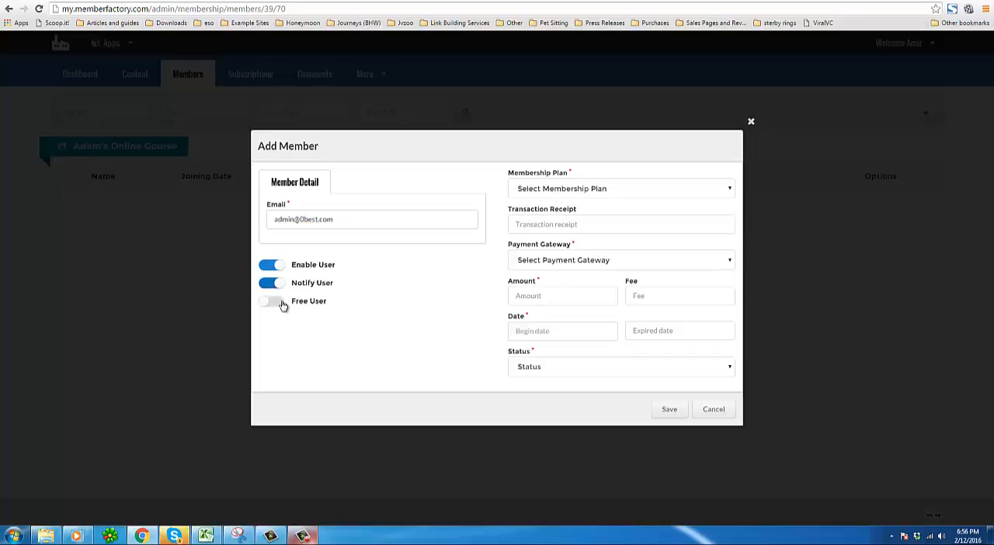
Set the member's plan to Gold, payment gateway to Paypal and status to Active, then save and close the dialog.
left_click(588, 190)
left_click(538, 230)
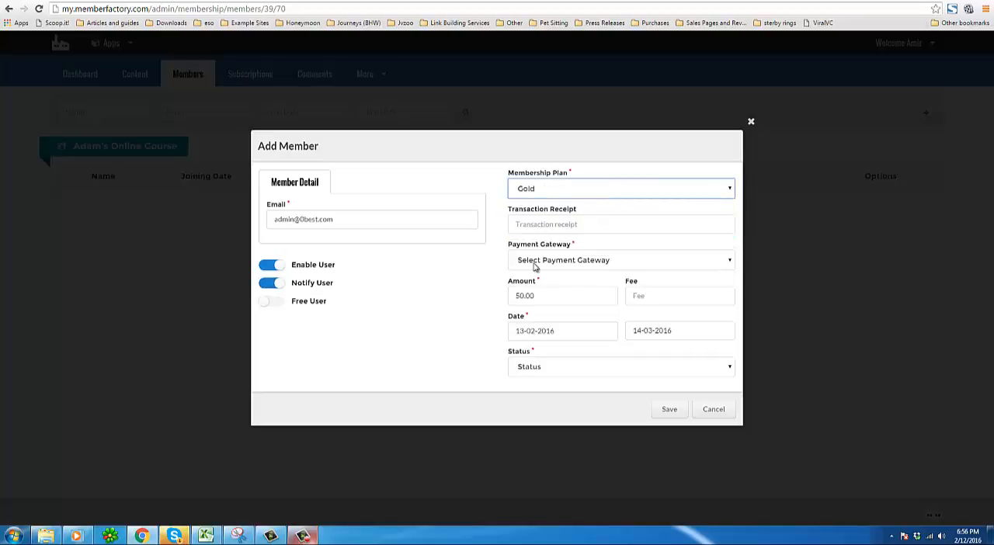
left_click(534, 261)
left_click(537, 284)
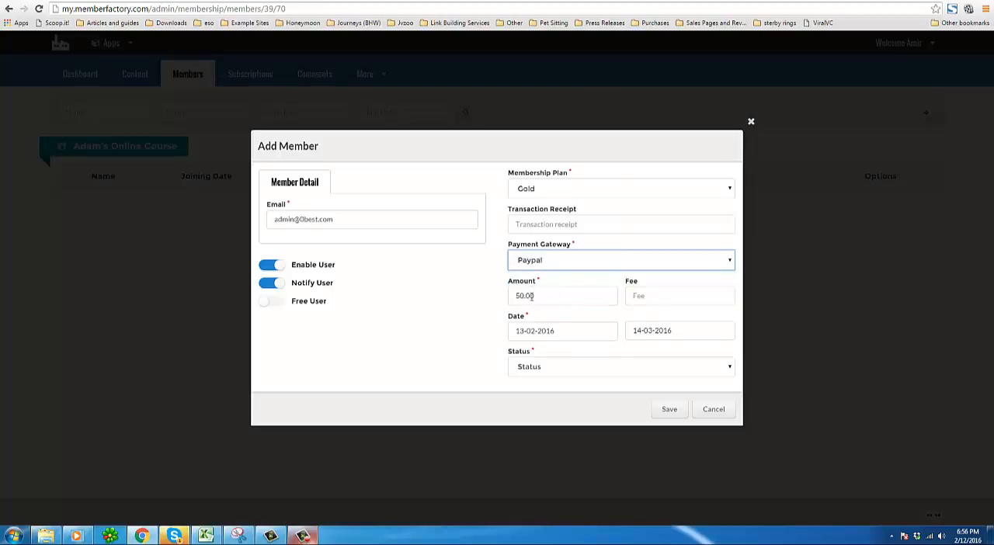
left_click(579, 374)
left_click(561, 395)
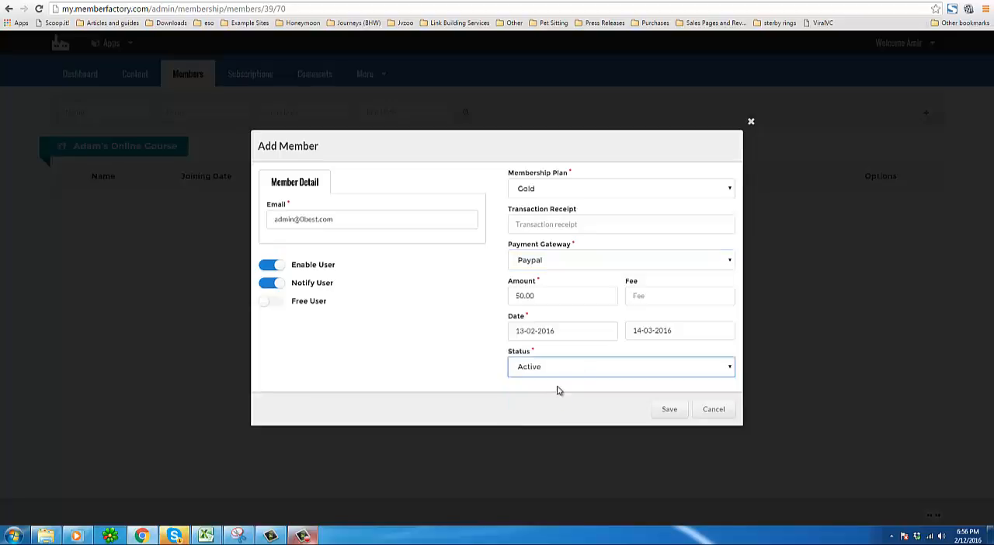
left_click(671, 411)
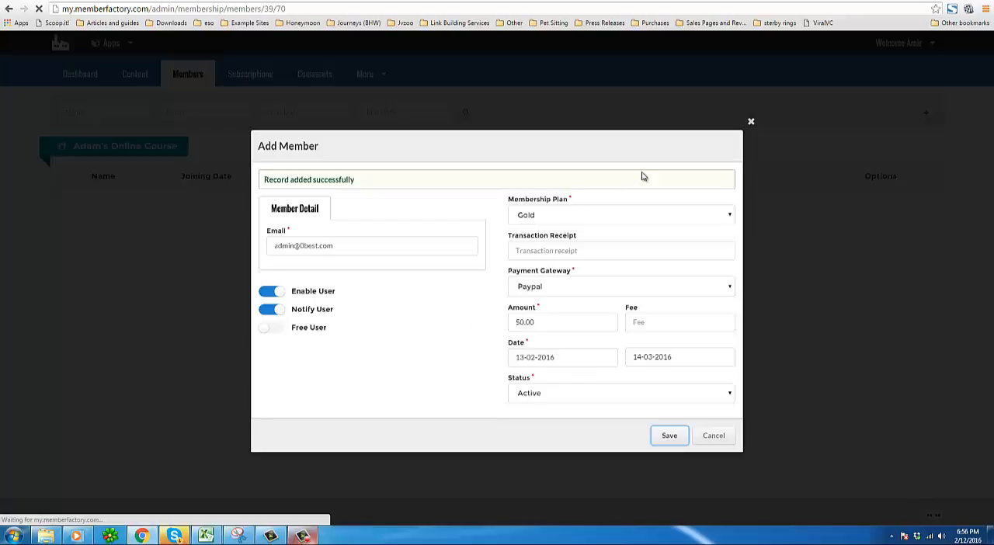
left_click(751, 122)
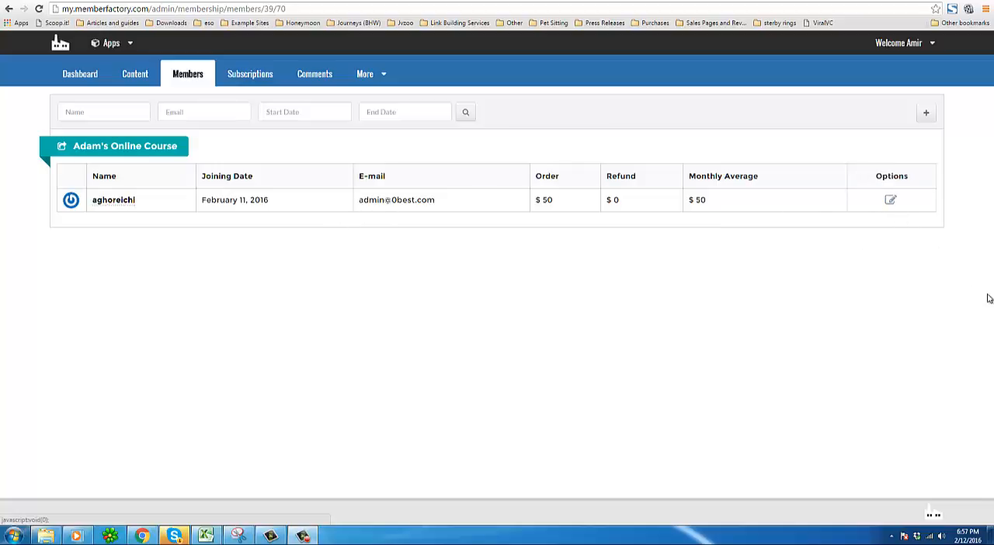
Review the new member's Gold subscription entry in the subscriptions list.
left_click(255, 78)
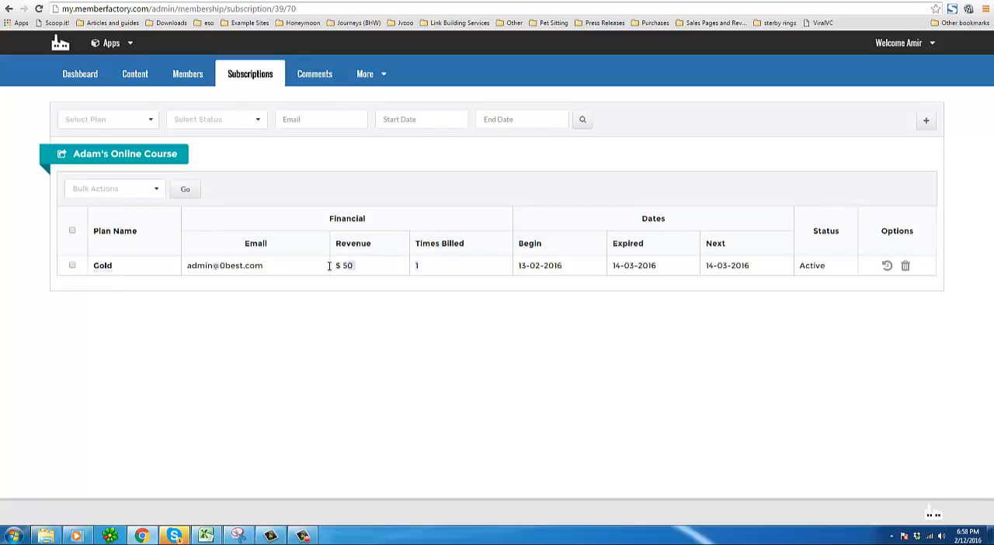
left_click(356, 270)
triple_click(534, 267)
left_click(656, 265)
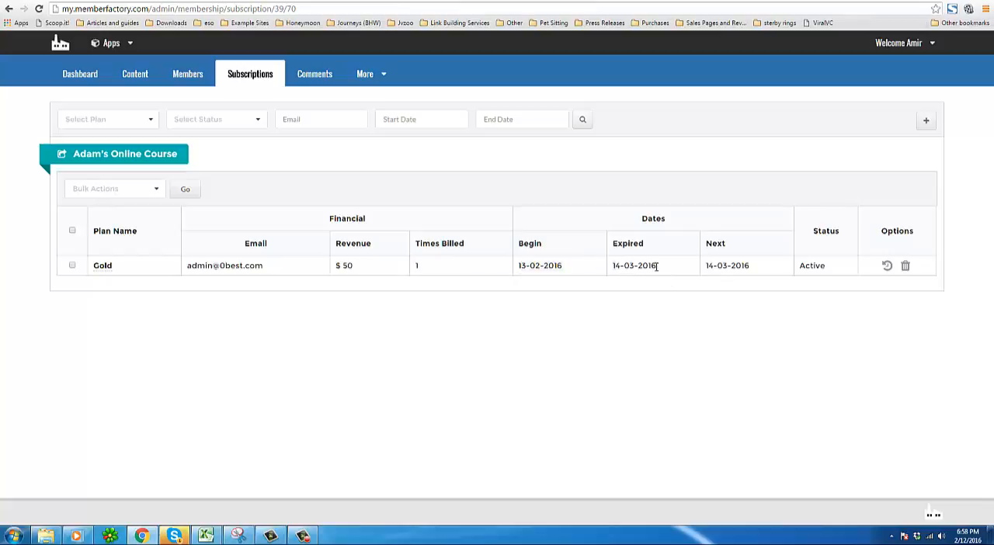
triple_click(818, 267)
double_click(344, 243)
left_click(389, 257)
Examine the columns of the comments list.
left_click(304, 75)
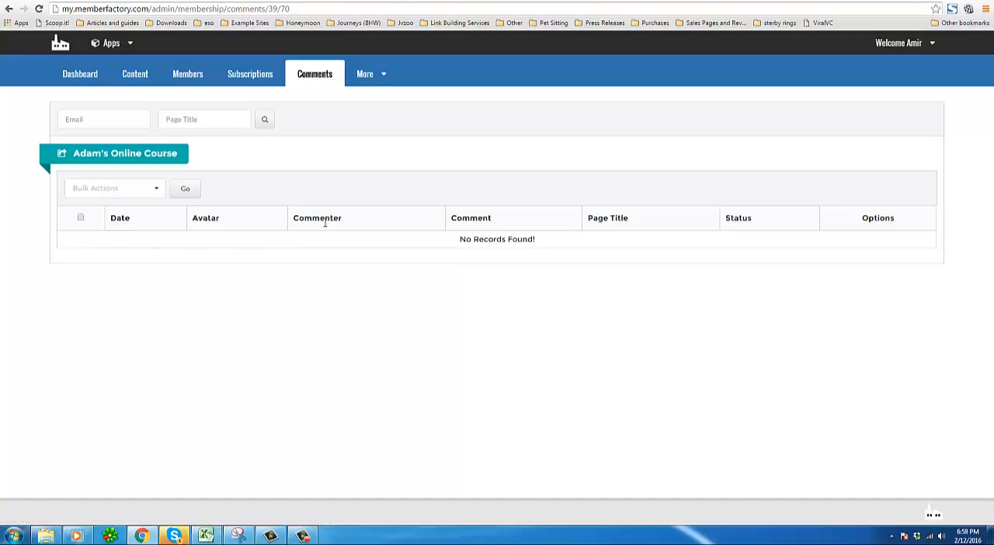
left_click_drag(294, 219, 361, 221)
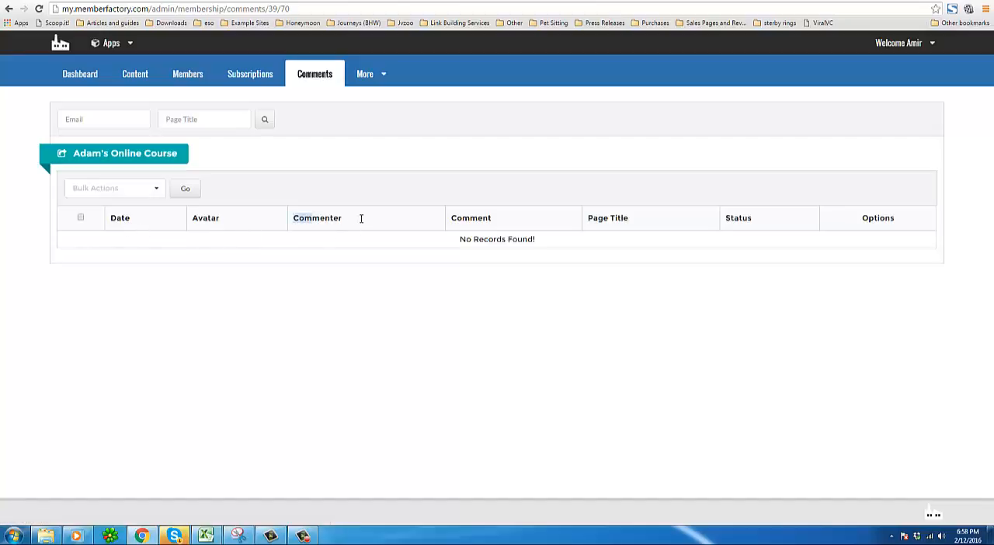
double_click(475, 219)
left_click_drag(629, 220, 589, 220)
Open the autoresponder settings and enter GetResponse as the autoresponder title.
mouse_move(361, 77)
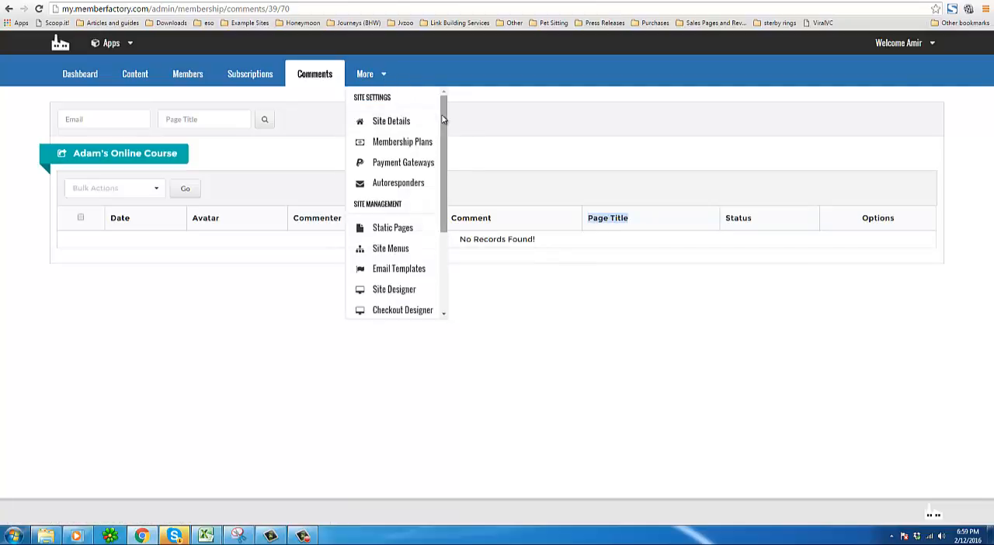
left_click_drag(443, 119, 443, 122)
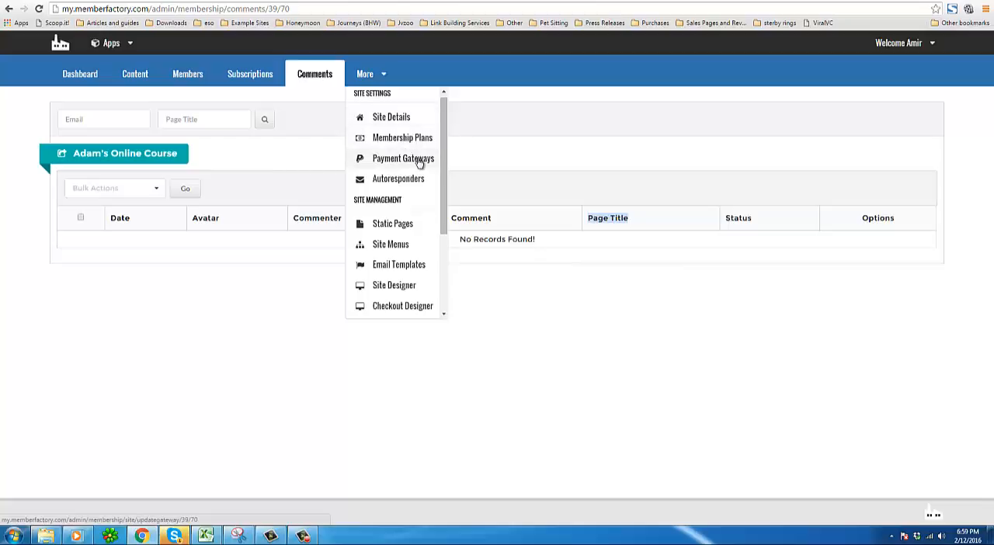
left_click(377, 186)
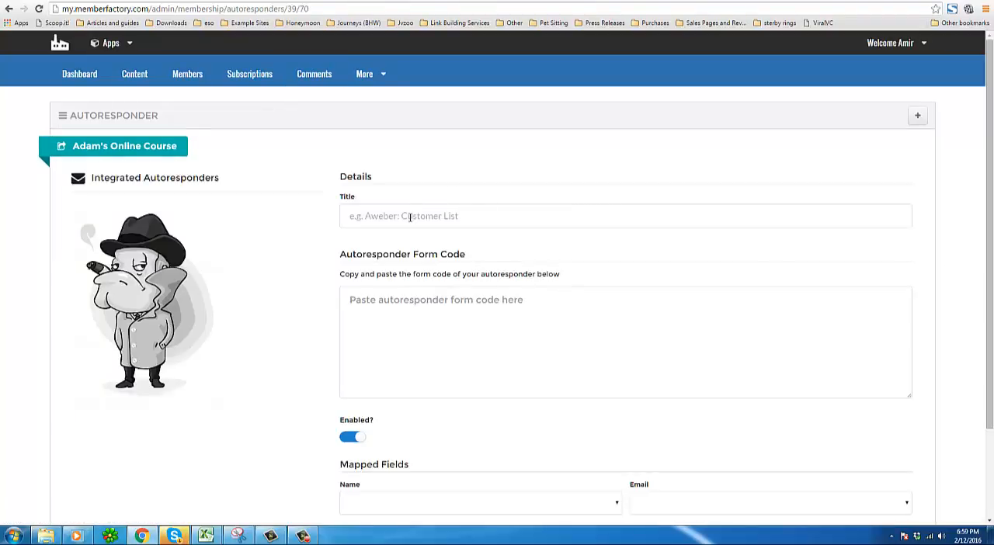
left_click(400, 215)
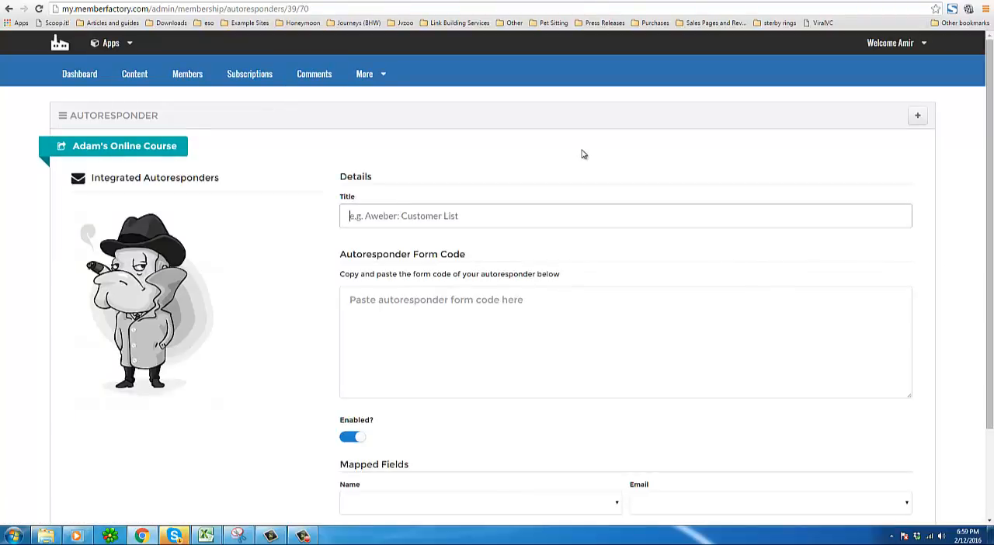
type("GetResponse")
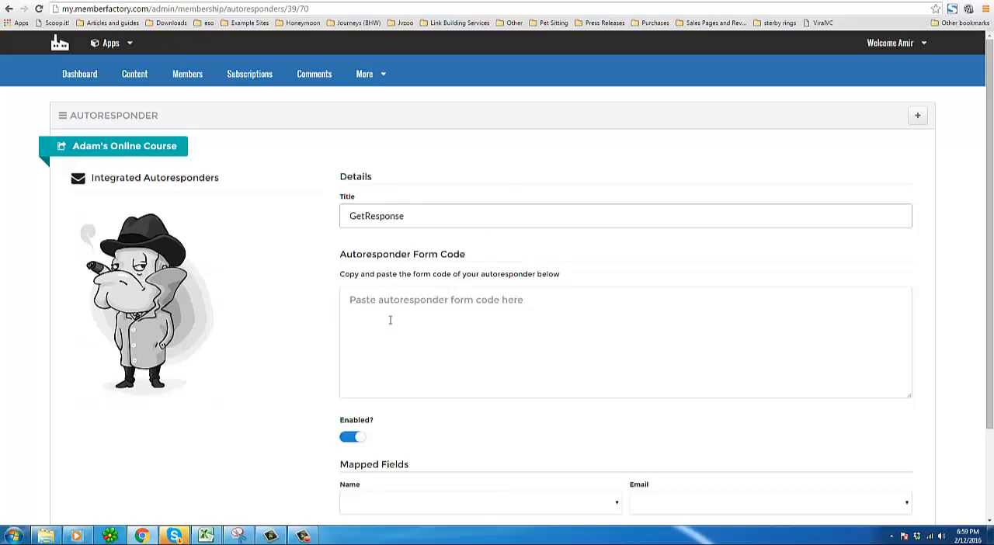
left_click(351, 301)
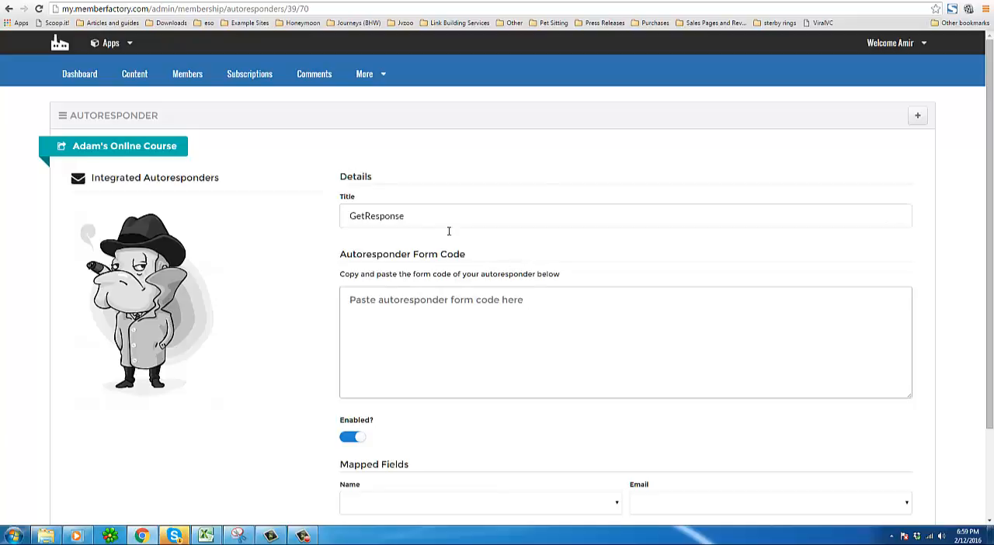
scroll(455, 291, "down", 2)
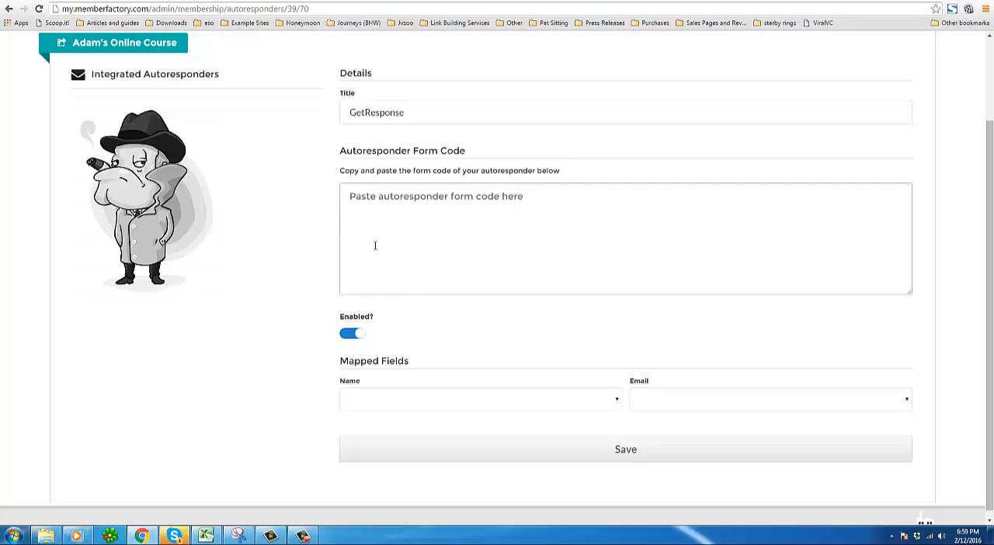
scroll(375, 245, "up", 2)
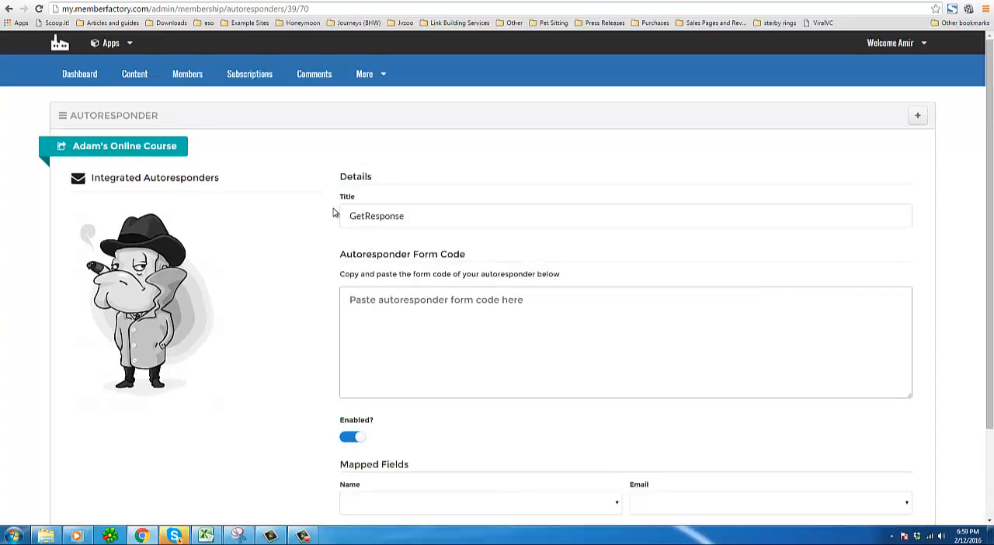
double_click(376, 216)
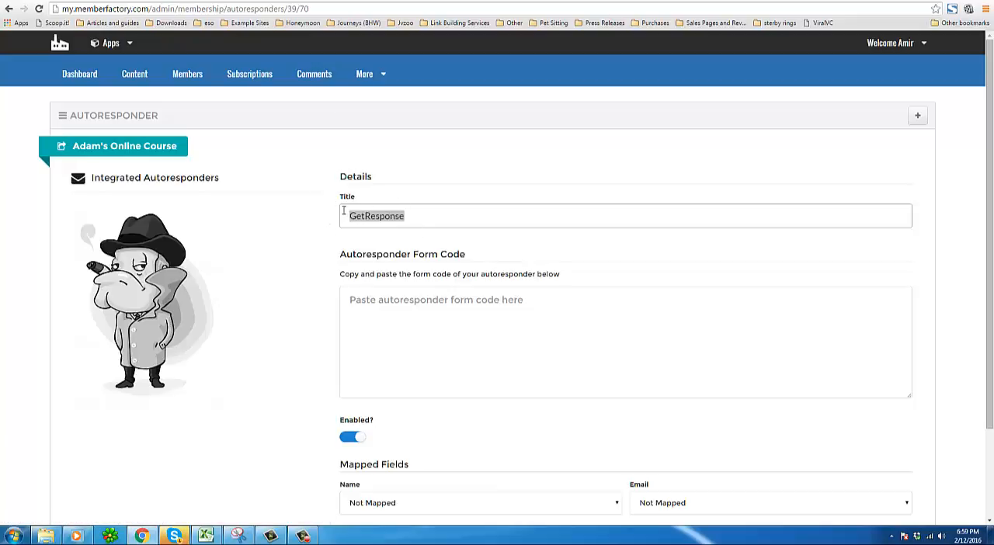
left_click_drag(144, 179, 235, 177)
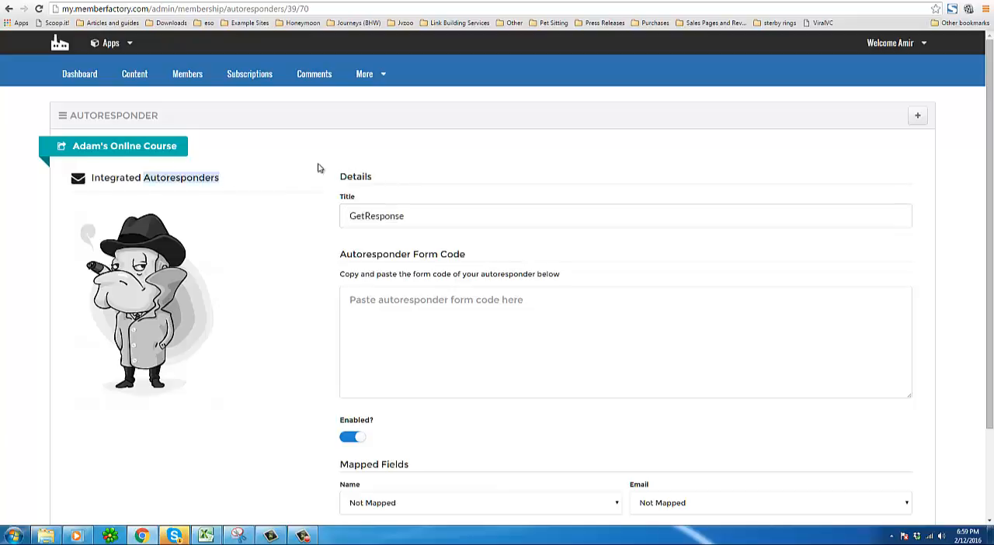
Open the static pages list.
left_click(360, 84)
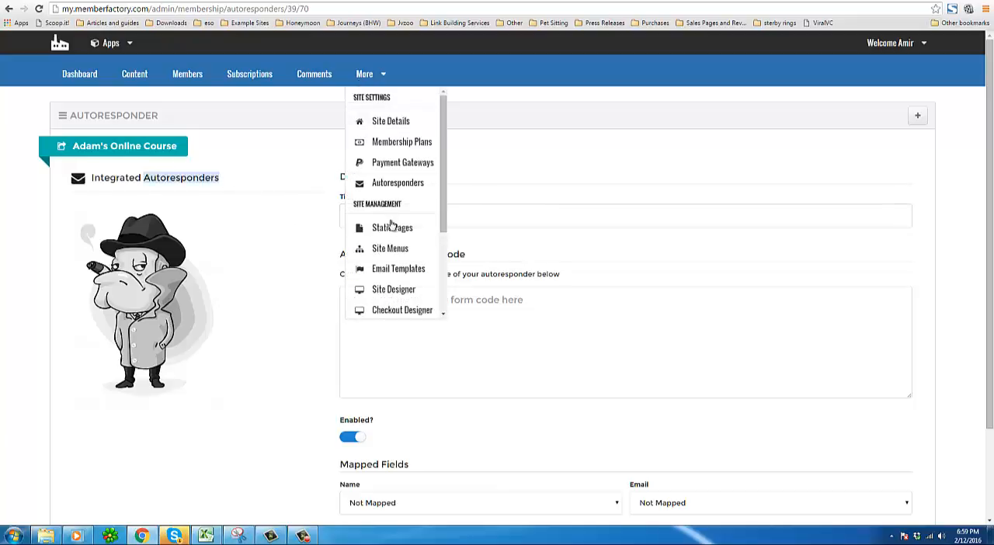
scroll(441, 216, "down", 2)
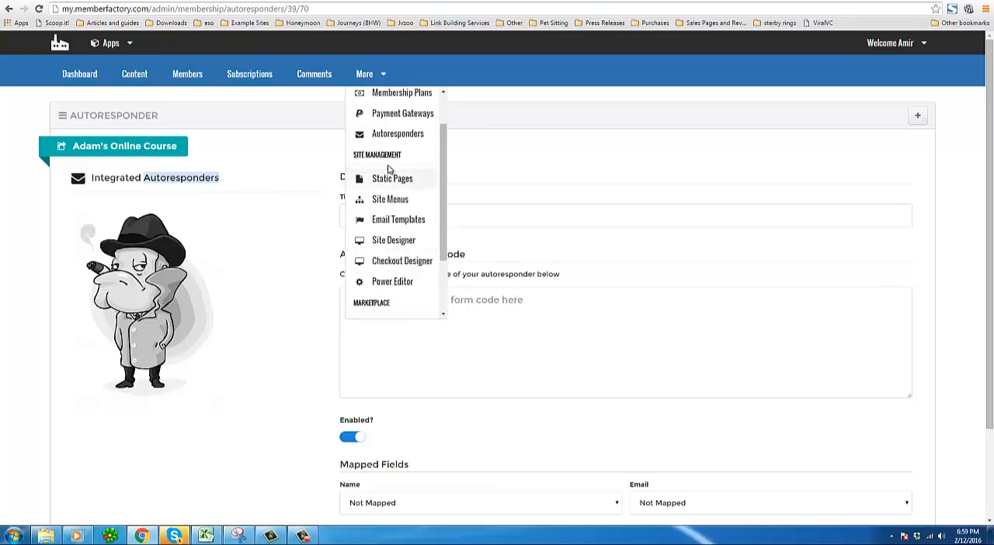
left_click(390, 183)
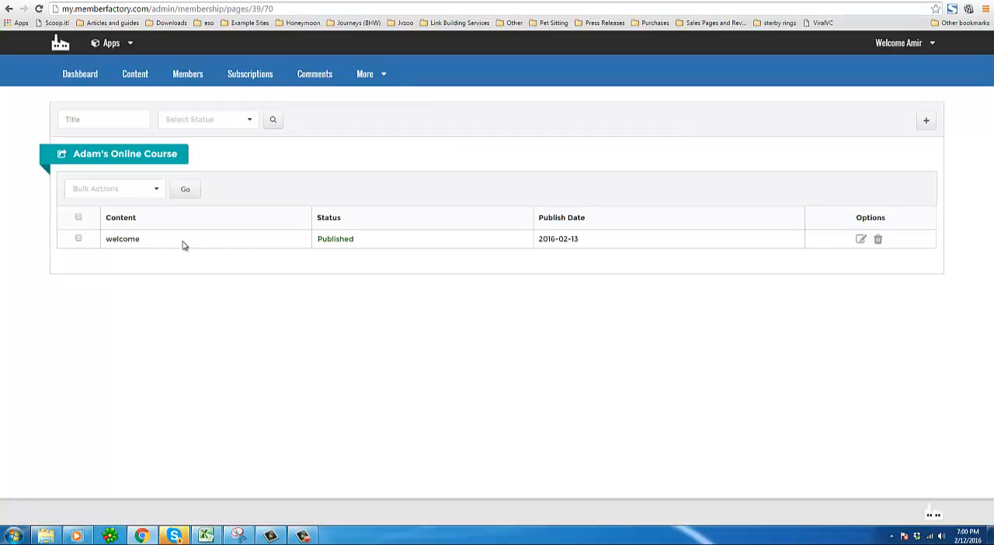
Open the site menu navigation and create a menu named Main Menu.
left_click(373, 78)
left_click(382, 252)
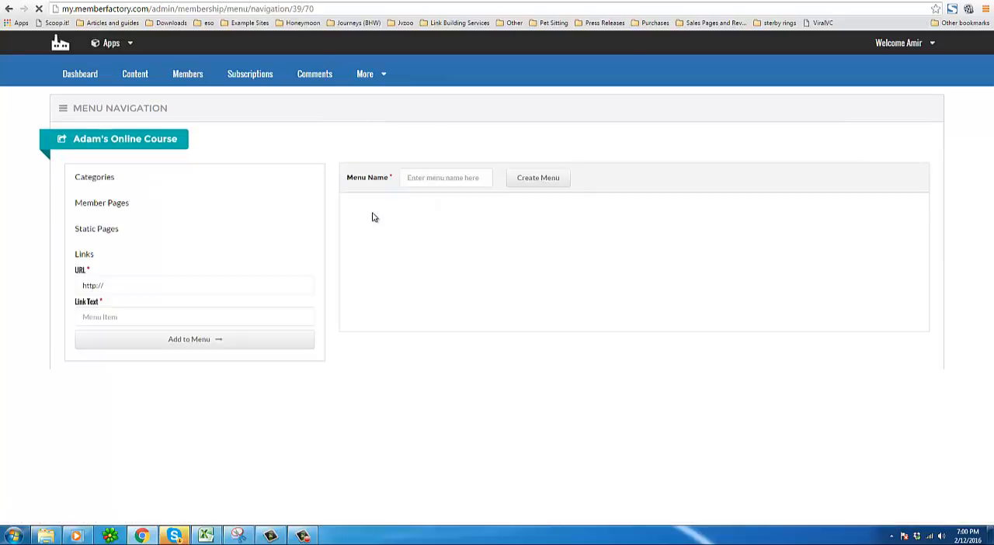
left_click(445, 178)
type("Main Menu")
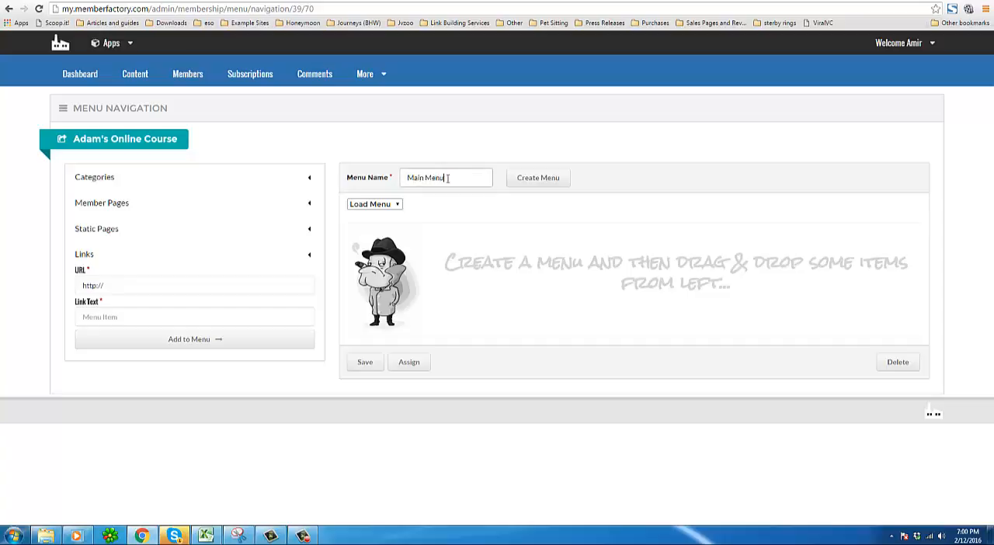
left_click(522, 182)
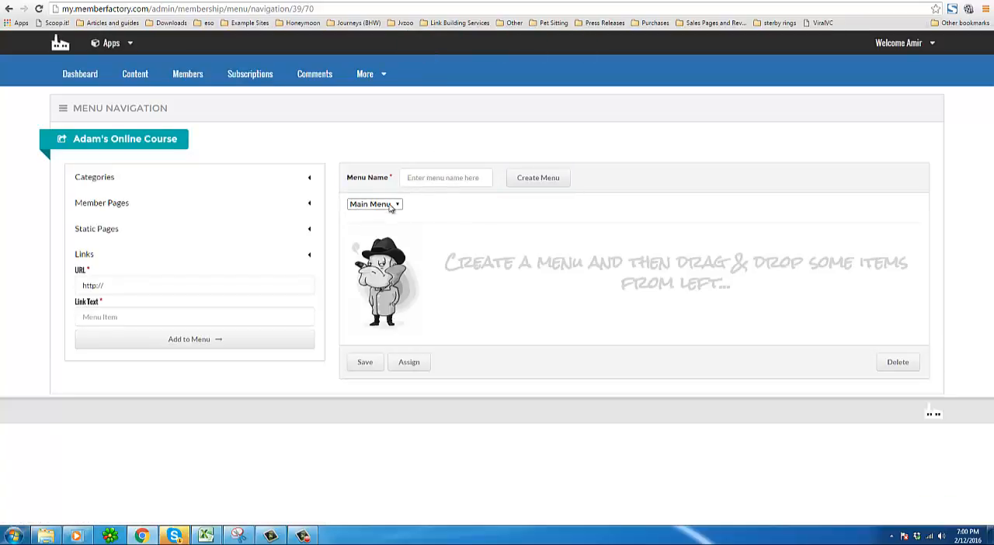
Add the Lesson 1 category to Main Menu.
left_click(309, 177)
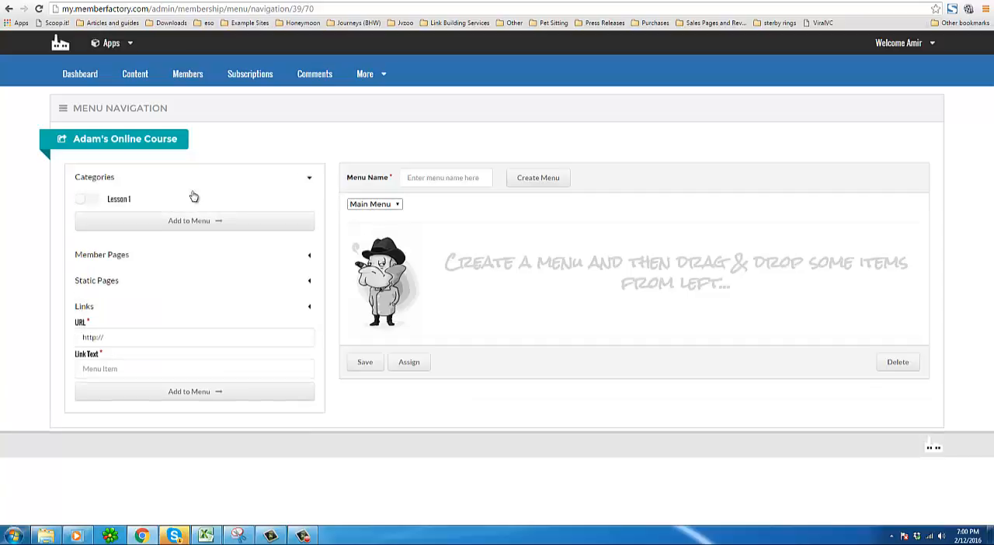
left_click(92, 201)
left_click(194, 223)
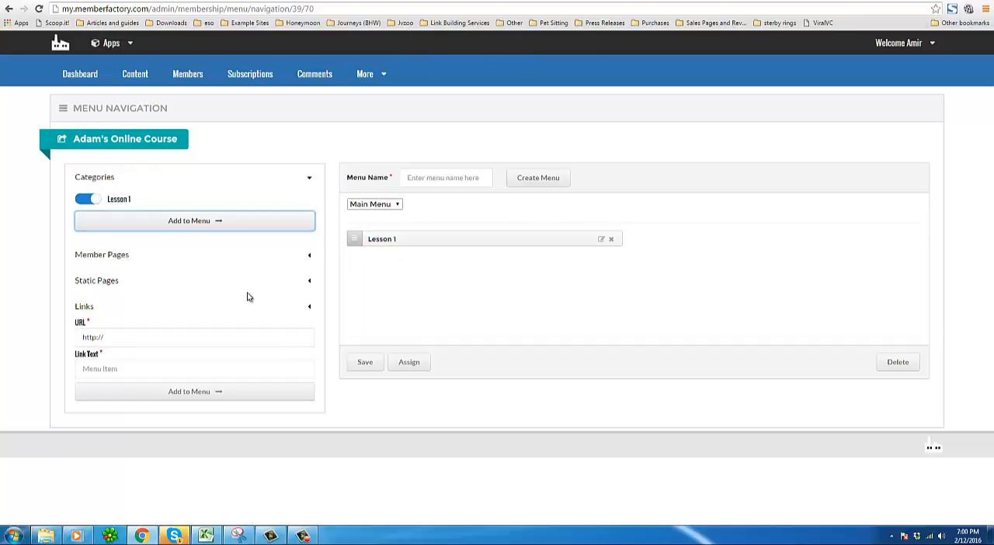
Add the welcome static page to the menu and move it above Lesson 1.
left_click(309, 280)
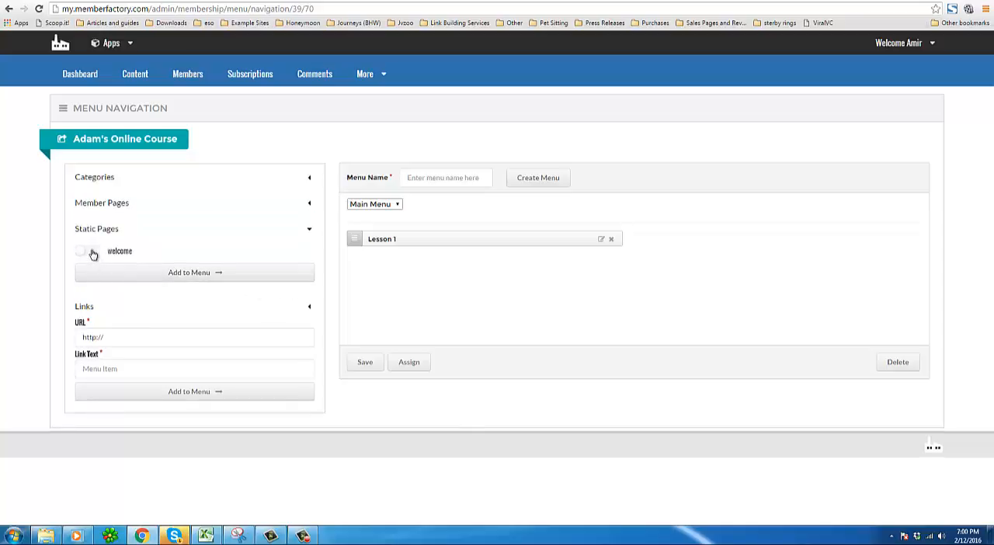
left_click(90, 251)
left_click(197, 272)
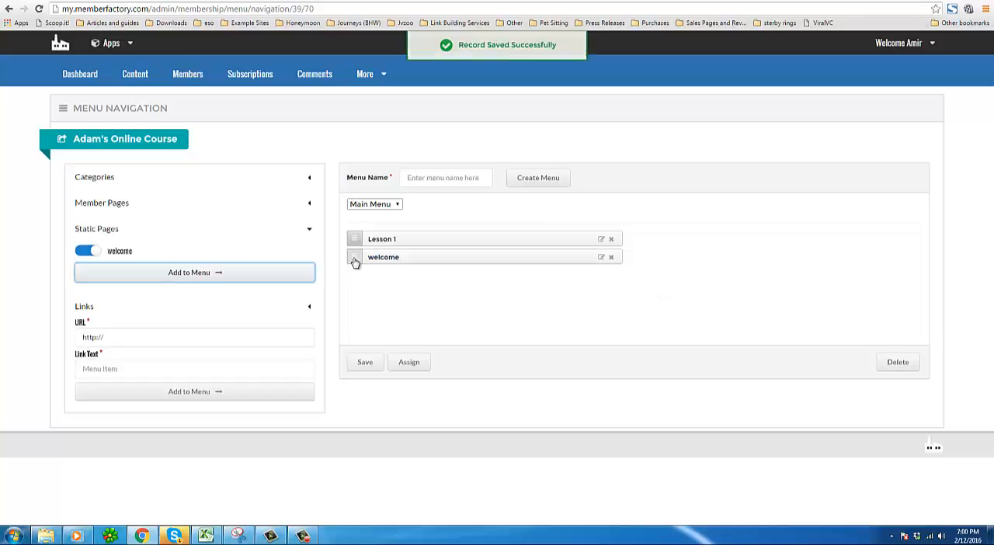
left_click_drag(354, 257, 353, 235)
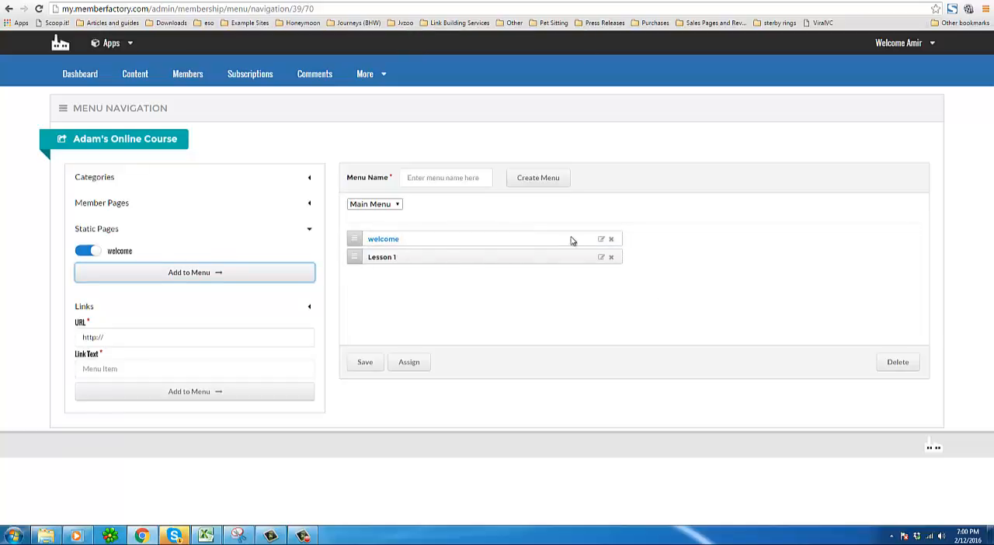
Rename the welcome menu item's link text to Home and save it.
left_click(599, 241)
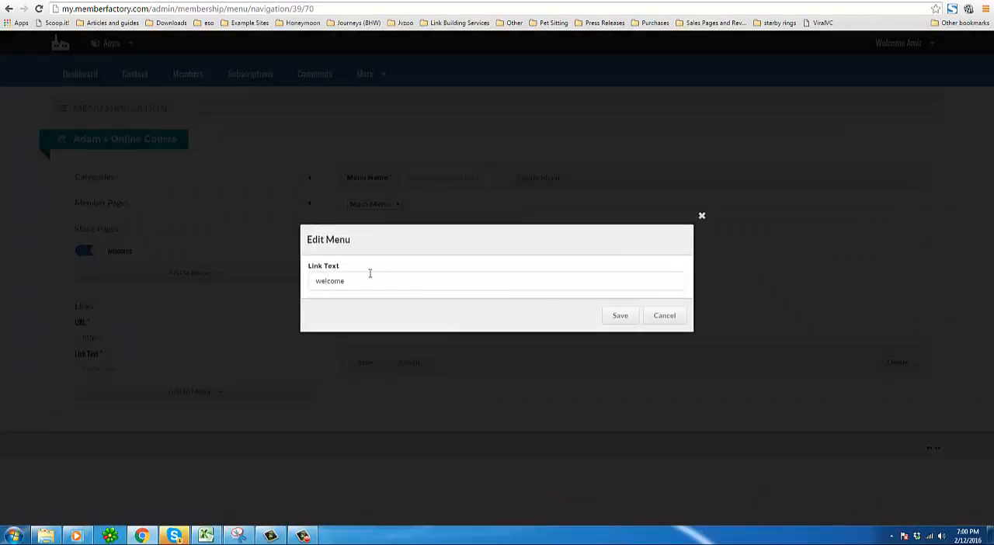
double_click(370, 280)
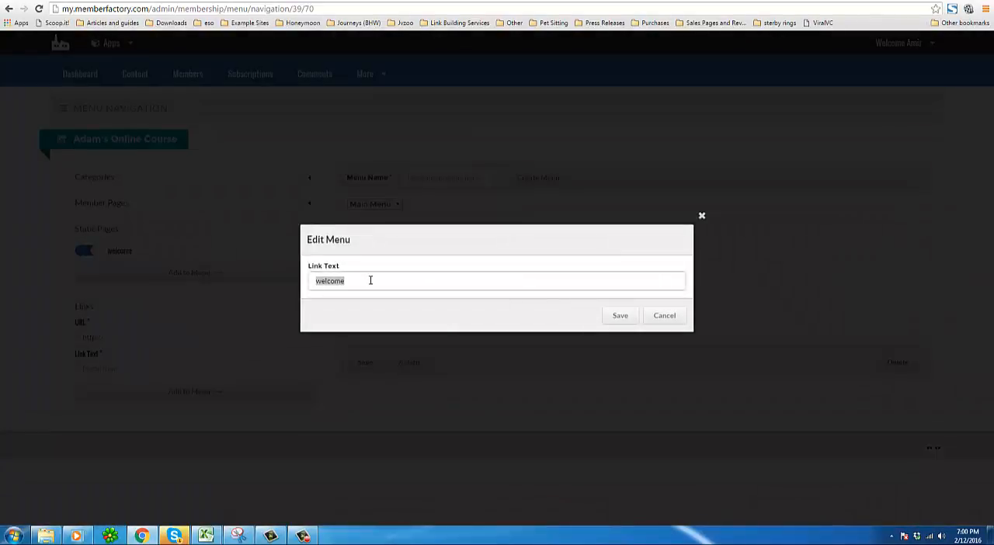
type("H")
left_click(625, 321)
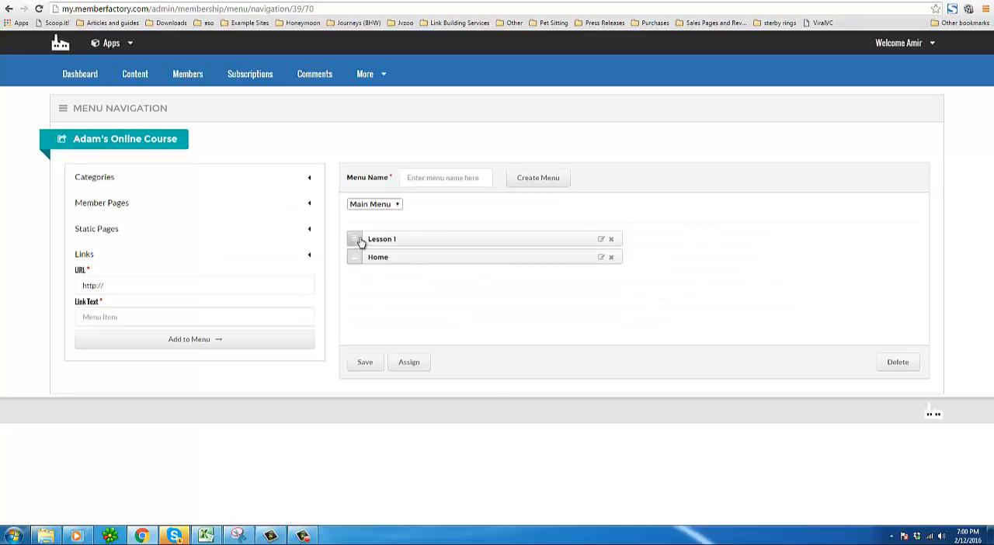
Assign Main Menu to the Bronze, Silver and Gold plans in the Menu Top location and save the assignment.
left_click(404, 365)
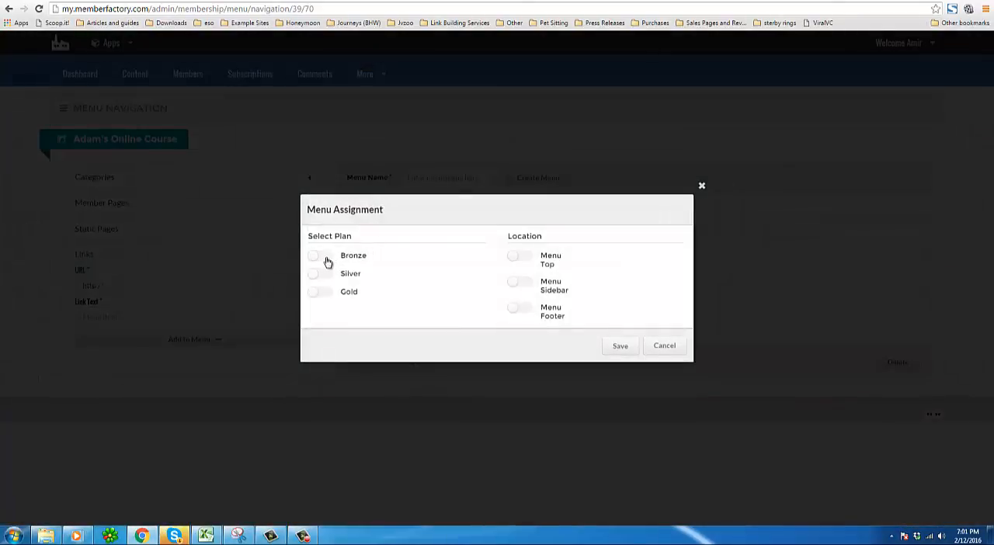
left_click(326, 259)
left_click(326, 274)
left_click(327, 292)
left_click_drag(342, 256, 408, 295)
left_click(531, 261)
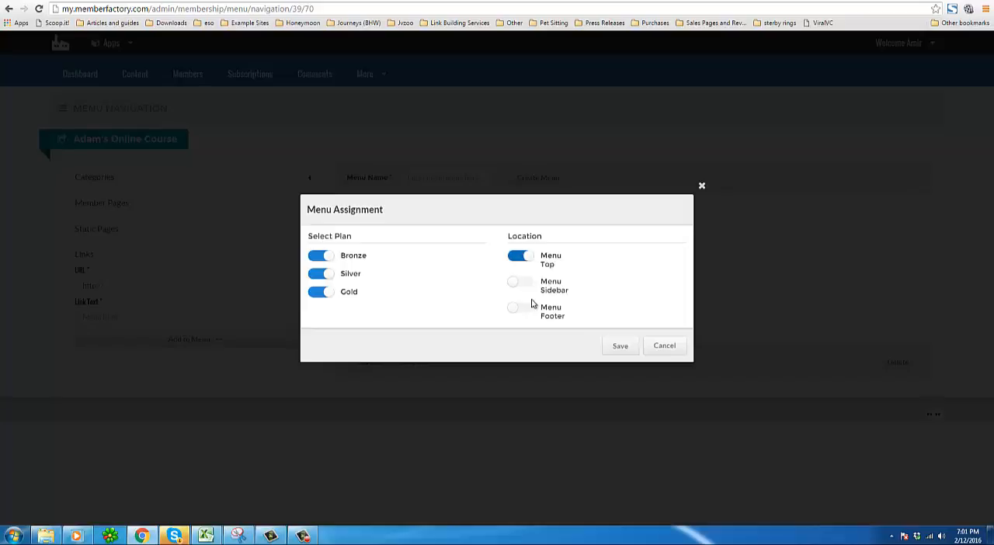
left_click(619, 347)
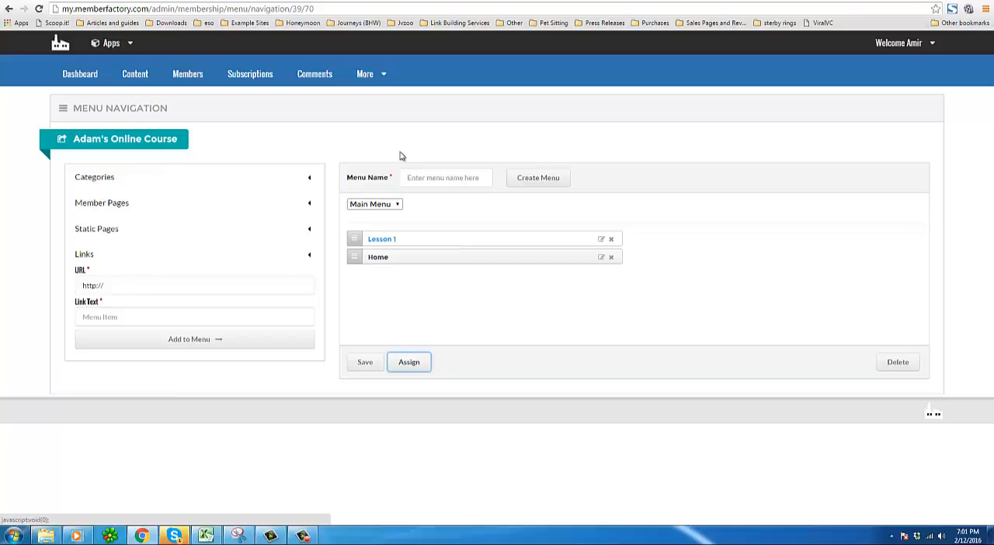
Open the email templates and review the Customer Receipt, Welcome Email, Forgot Password, Comments and Subscriptions templates.
left_click(375, 81)
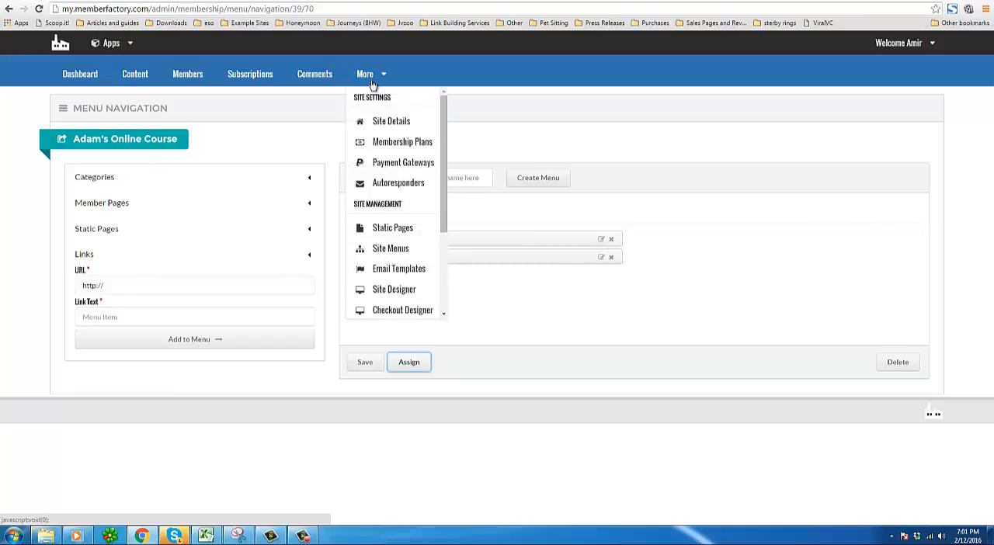
left_click(421, 269)
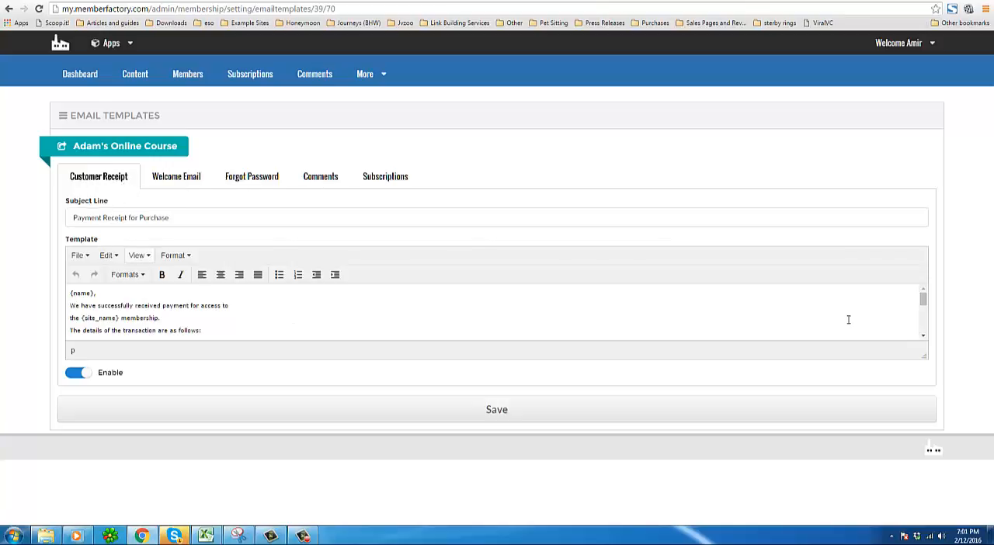
left_click_drag(923, 351, 924, 441)
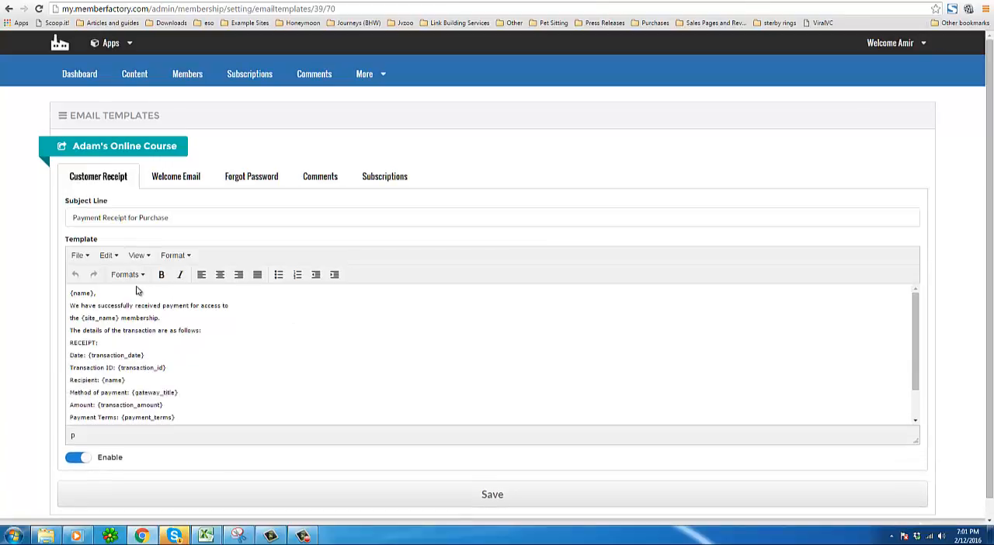
left_click(180, 182)
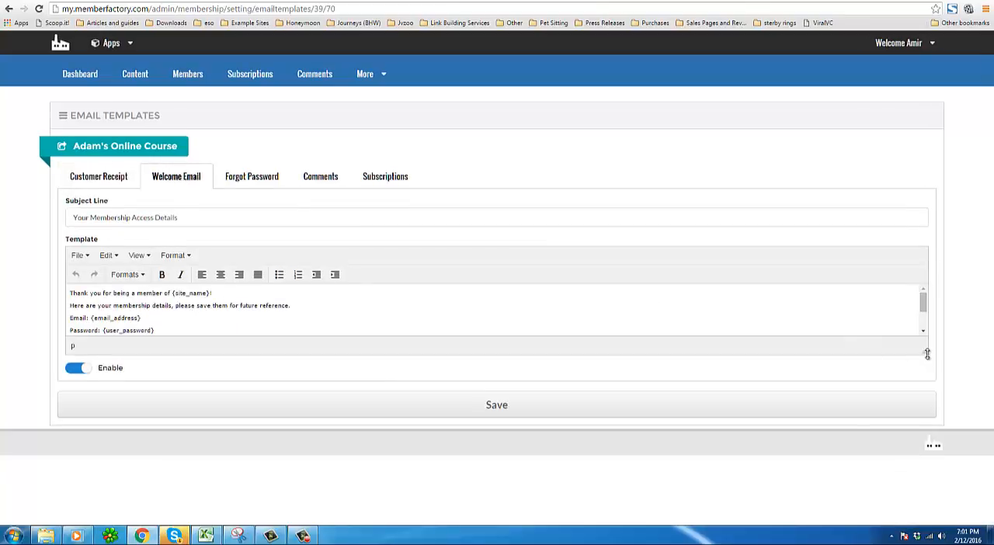
left_click_drag(926, 354, 914, 435)
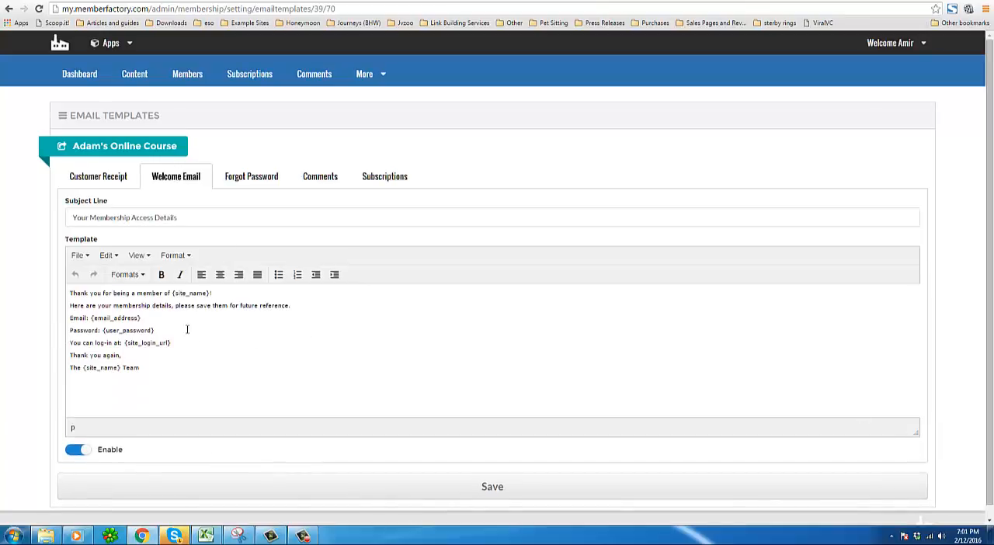
left_click(267, 186)
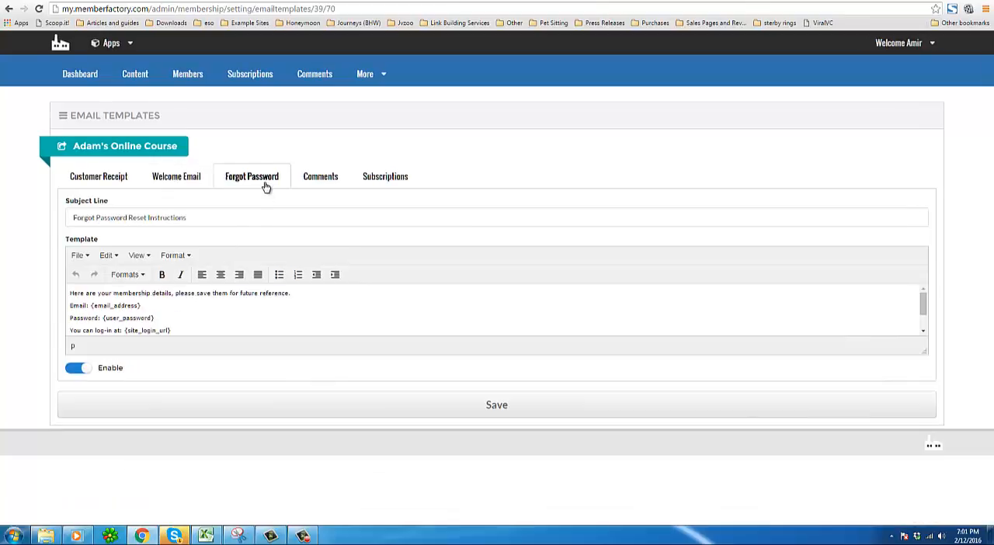
left_click(327, 187)
left_click(388, 187)
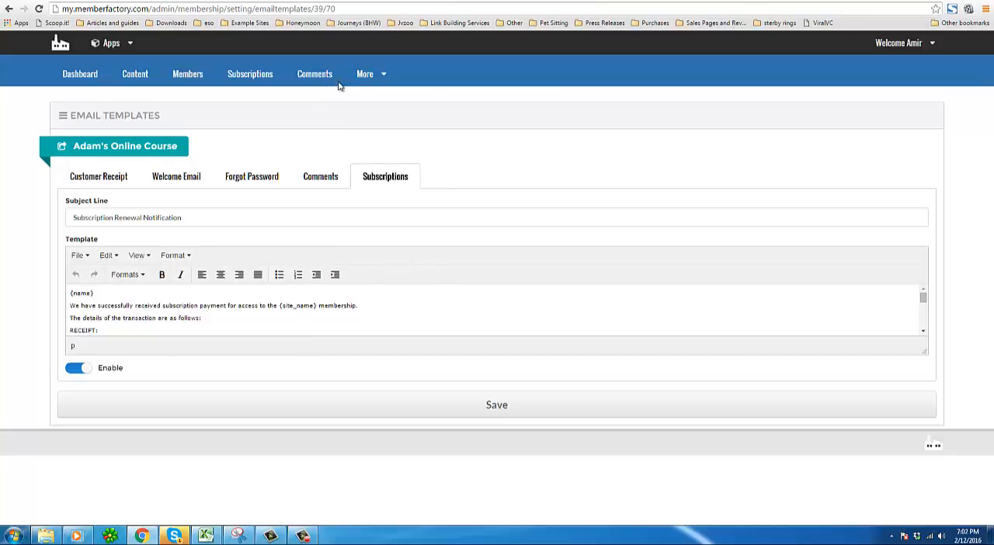
left_click(377, 73)
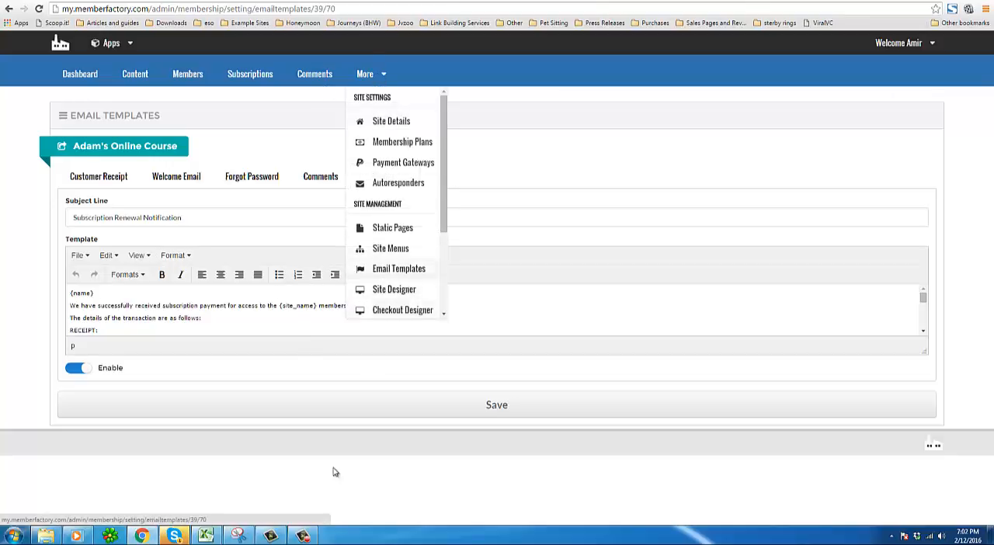
left_click(303, 536)
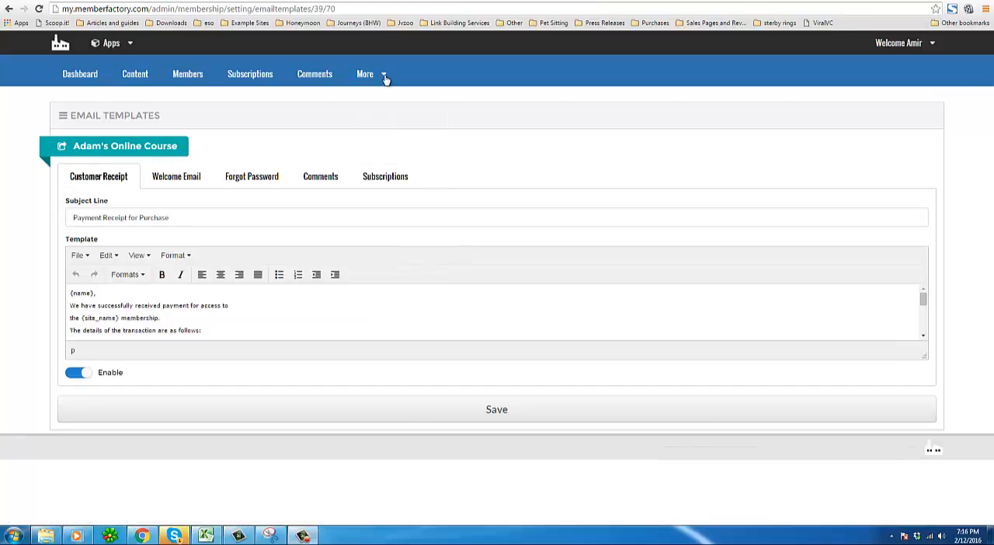
left_click(383, 75)
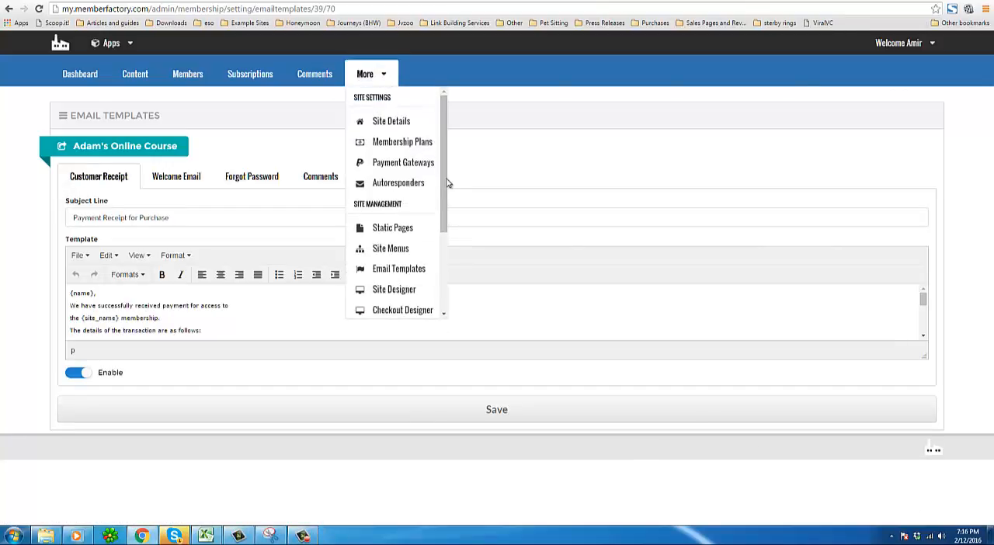
left_click_drag(447, 184, 447, 231)
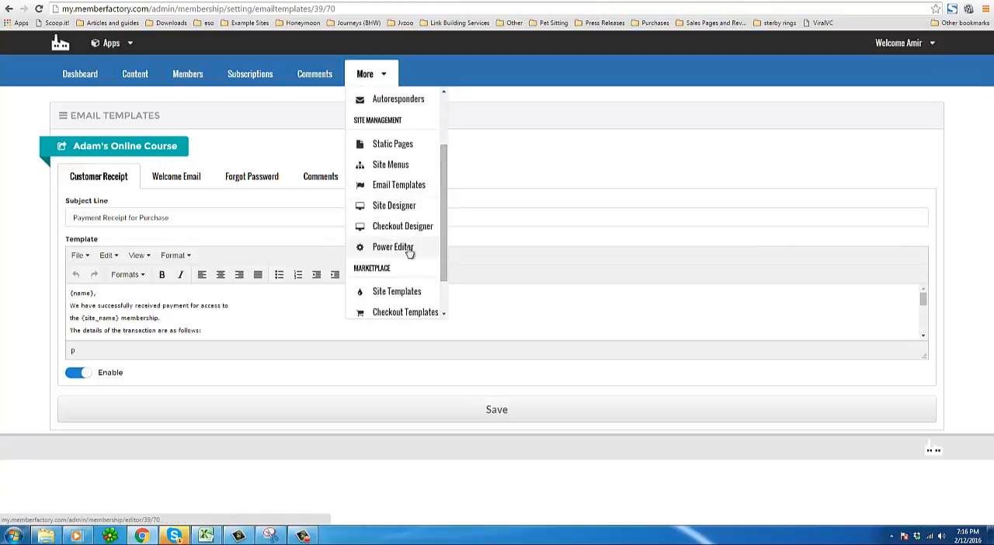
left_click_drag(443, 263, 443, 295)
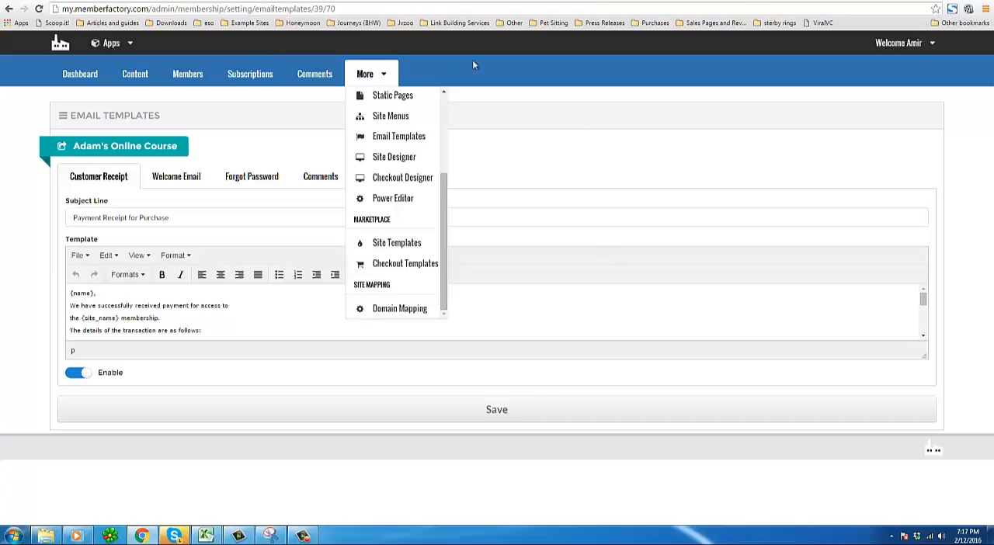
left_click(581, 179)
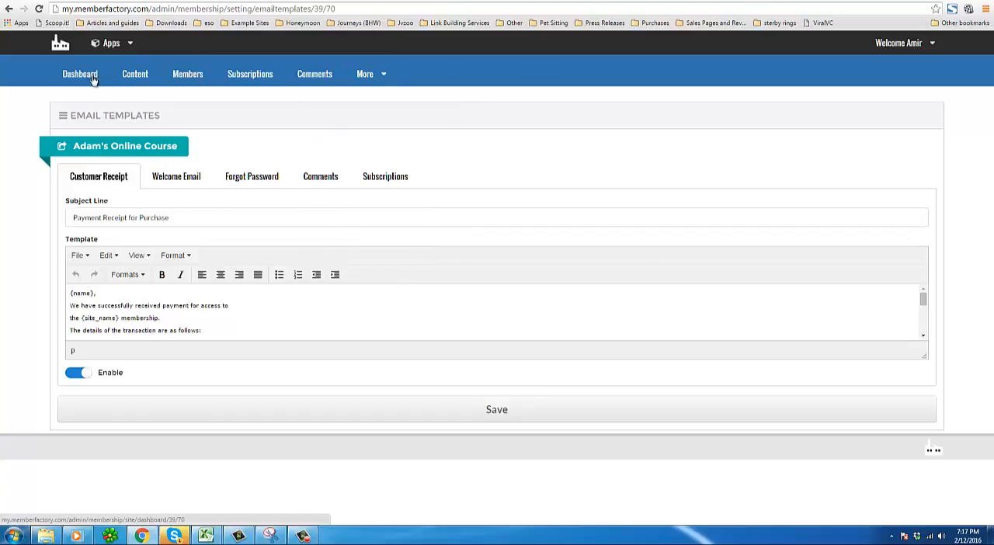
Switch to the agency dashboard and go to the list of membership sites.
left_click(925, 43)
left_click(907, 88)
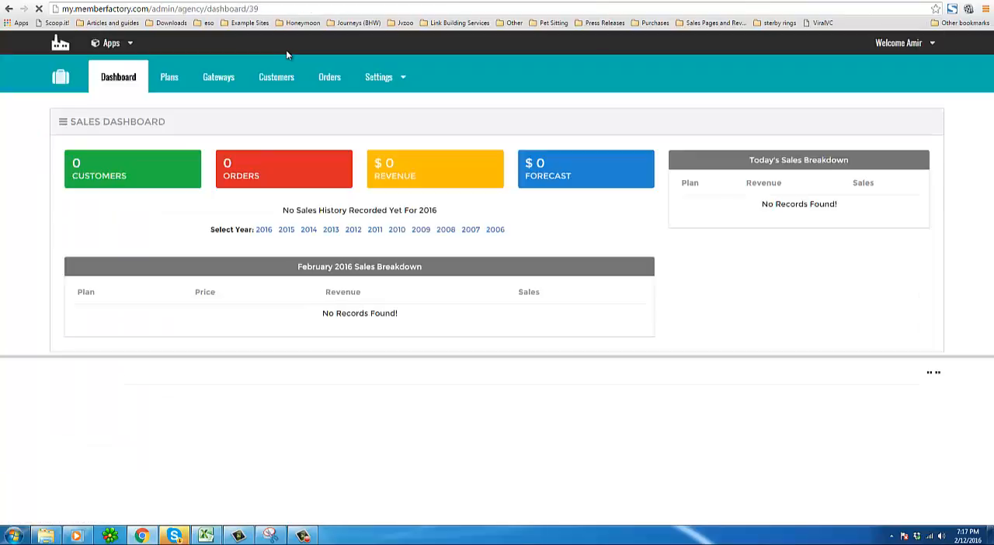
left_click(900, 44)
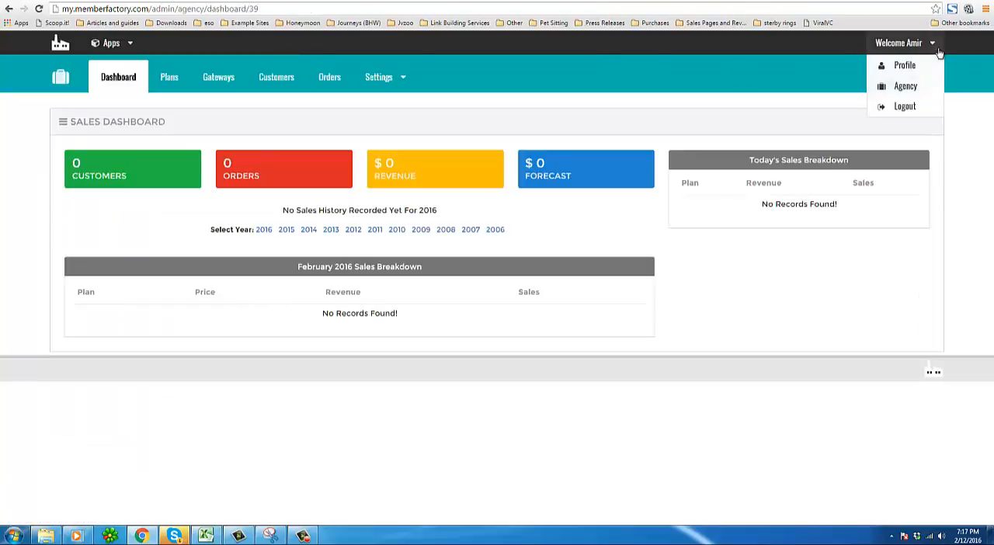
left_click(905, 87)
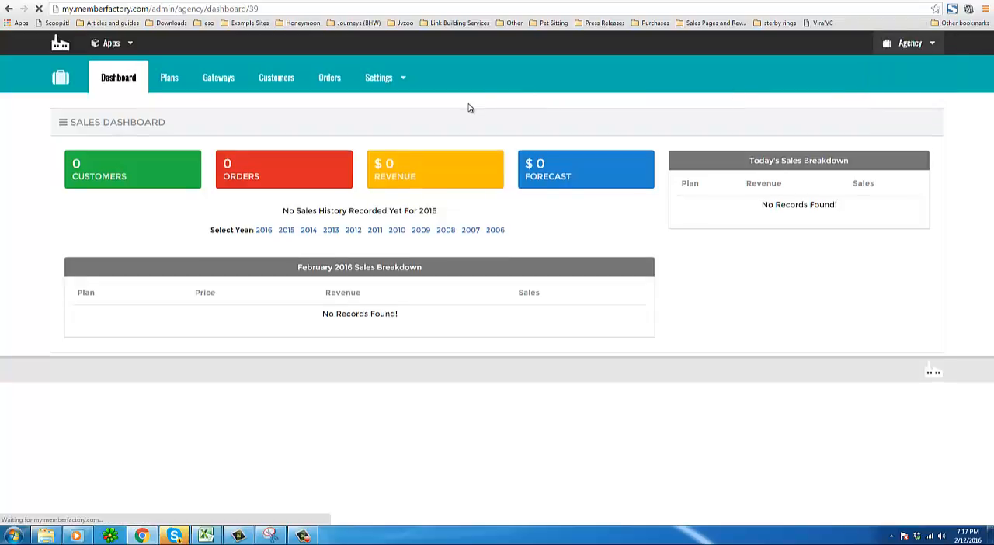
left_click(111, 42)
left_click(119, 65)
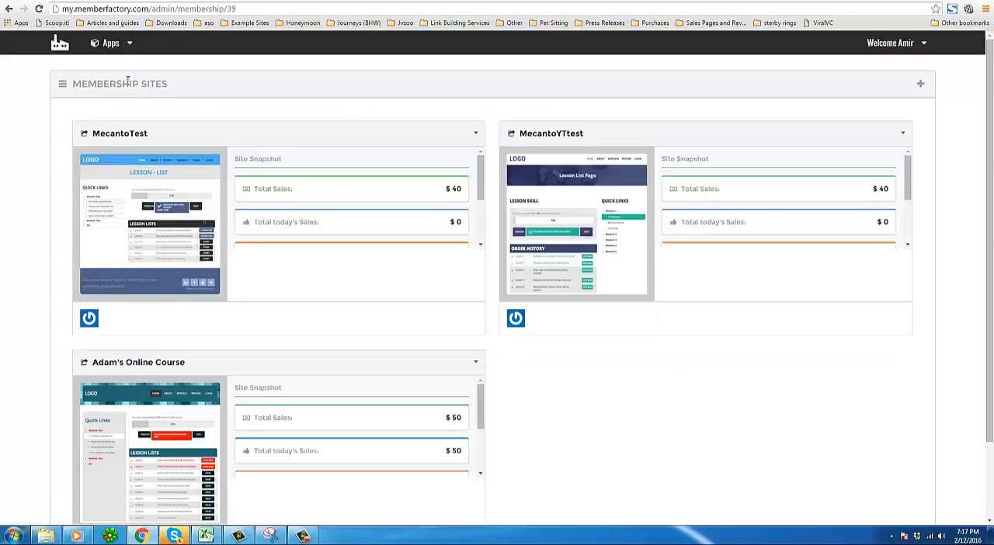
Visit the live Adam's Online Course member site from its card in the sites list.
scroll(348, 170, "down", 2)
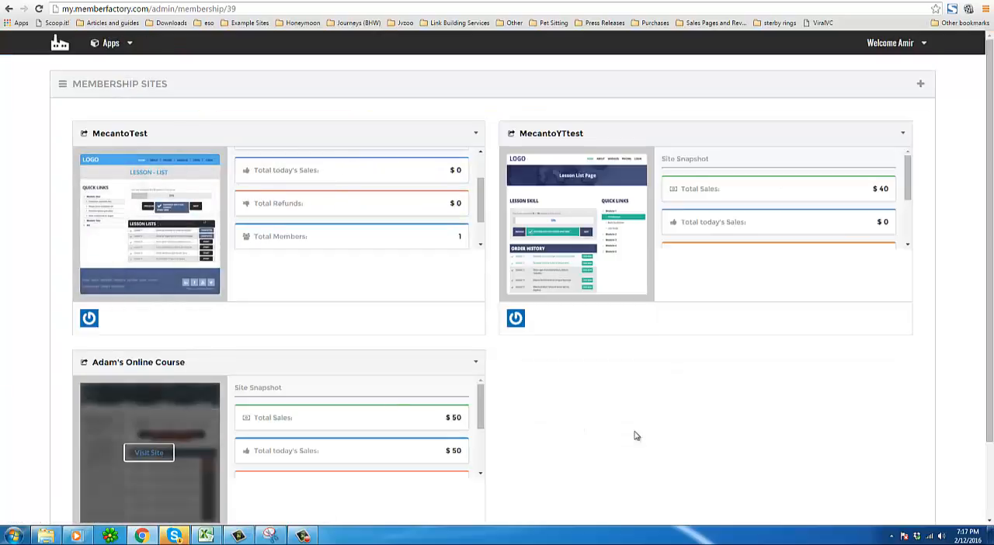
scroll(638, 431, "down", 1)
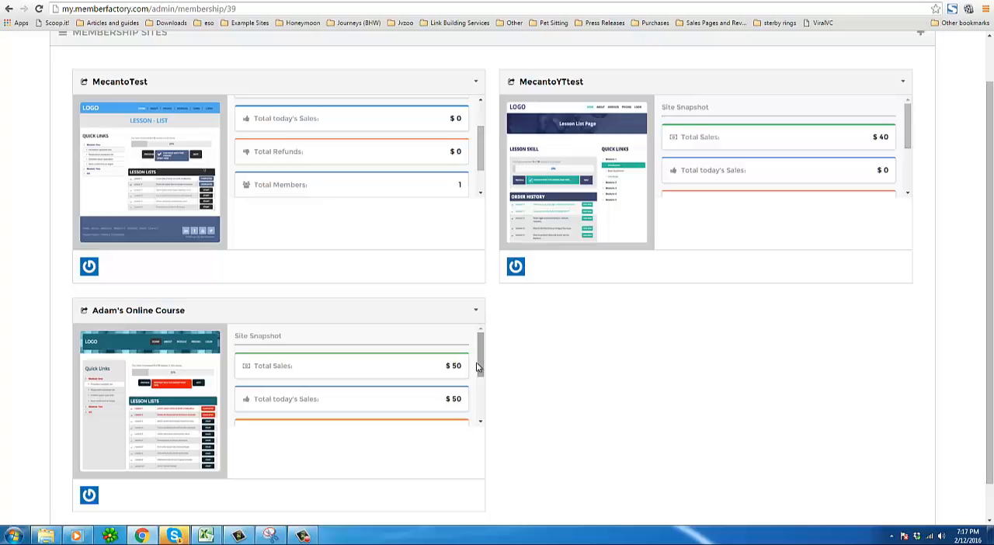
left_click_drag(481, 373, 484, 410)
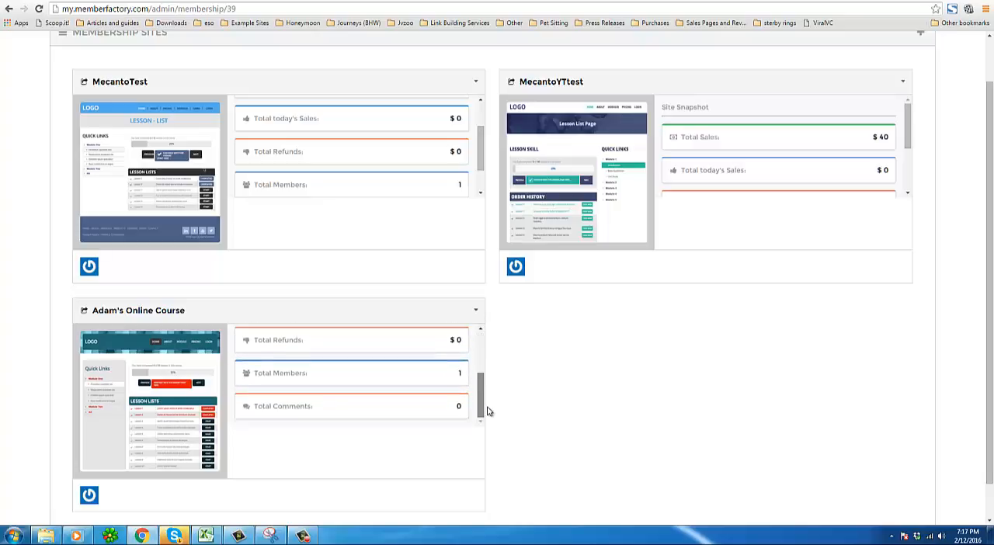
scroll(484, 391, "up", 3)
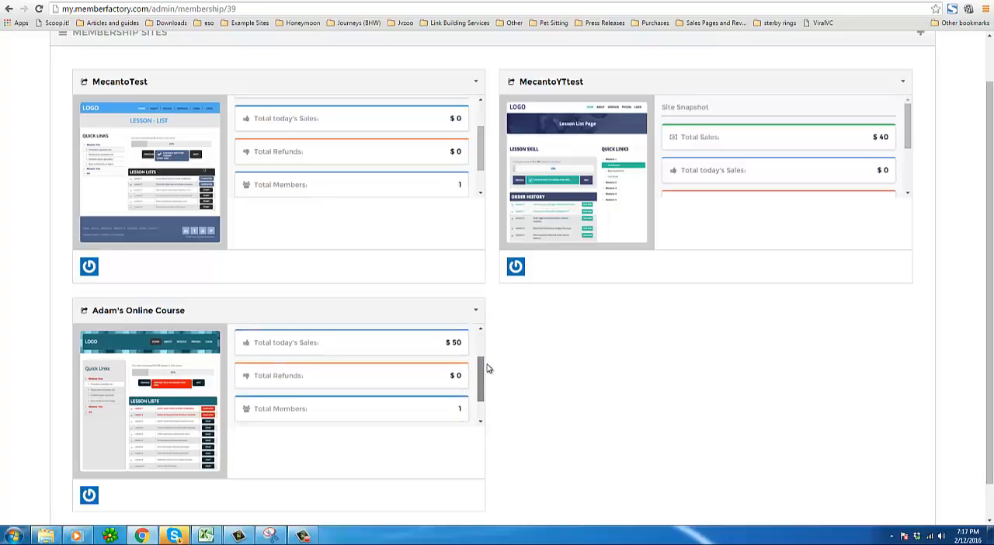
left_click(476, 310)
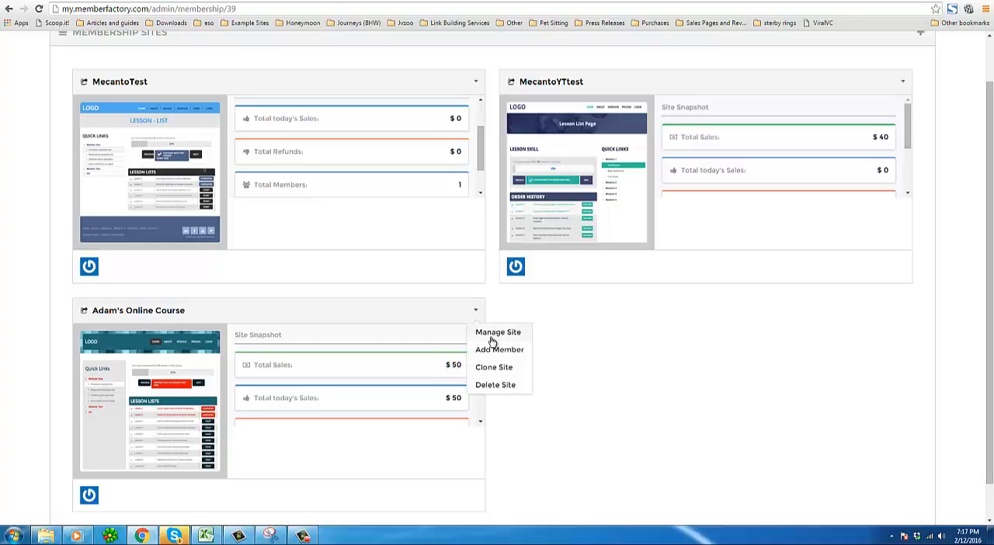
left_click(632, 370)
left_click(145, 411)
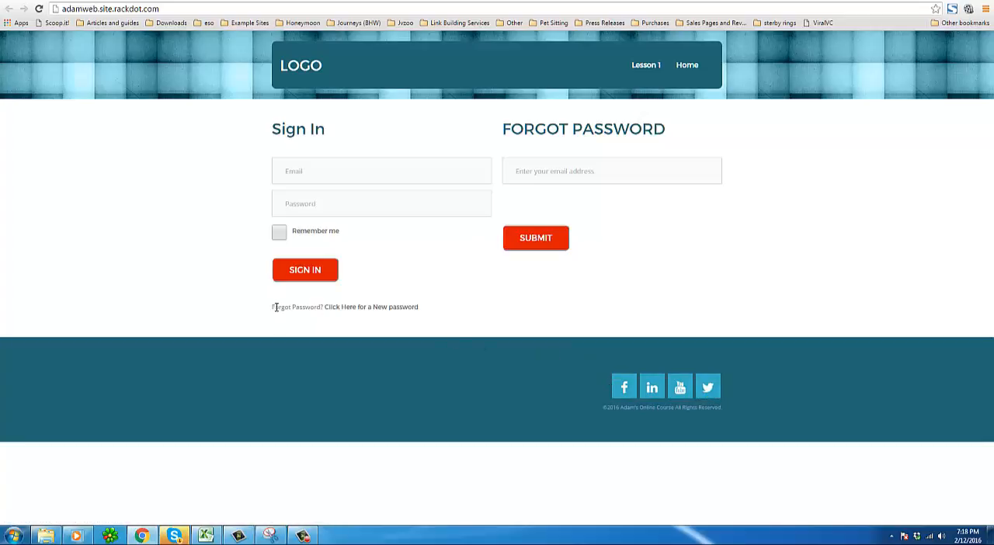
Sign in to the member site with the admin e-mail address and account password.
left_click_drag(275, 307, 437, 311)
left_click(373, 235)
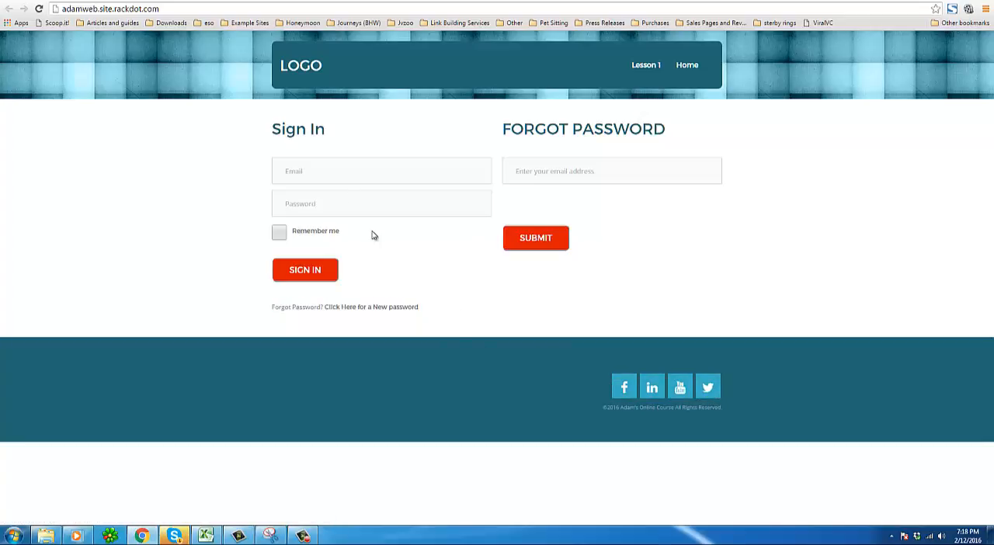
left_click(340, 167)
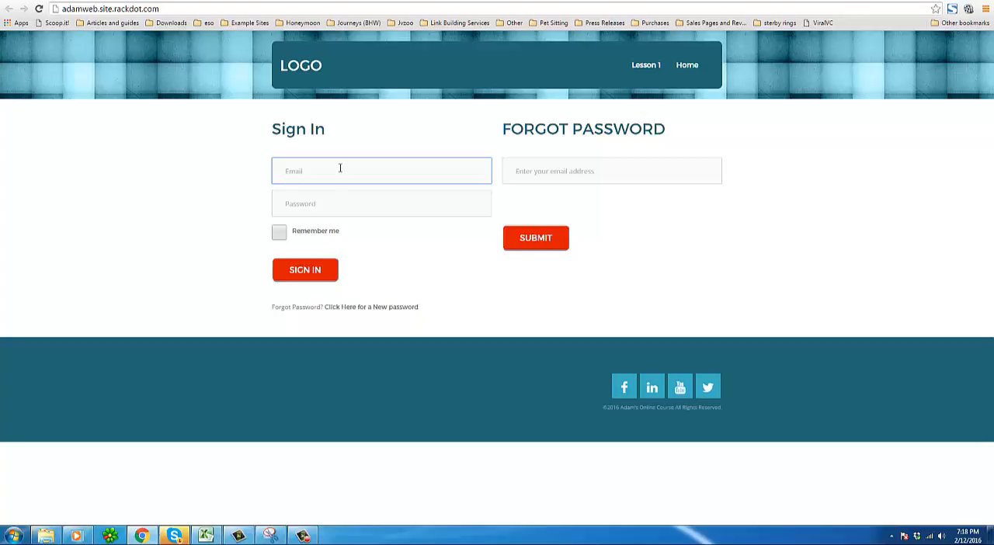
type("ad")
left_click(336, 190)
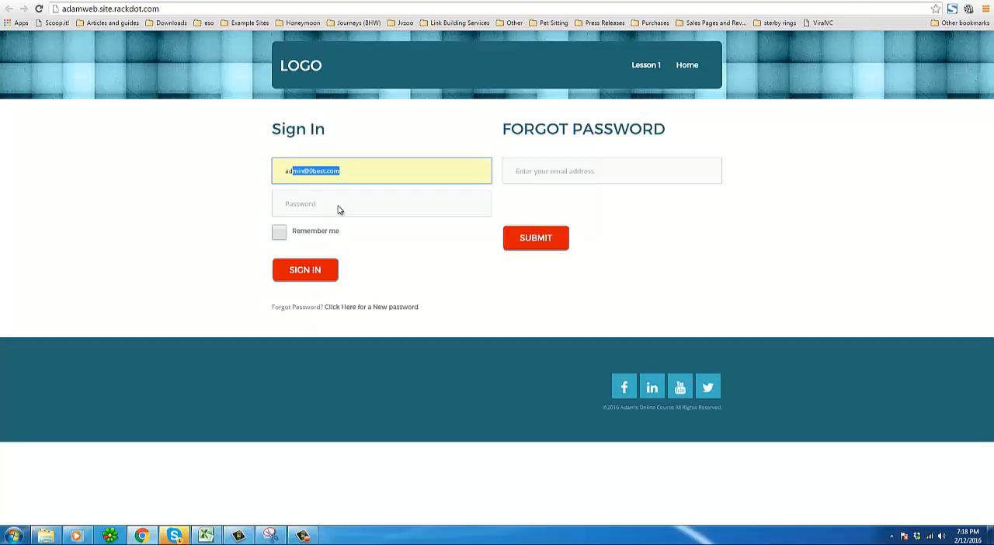
left_click(338, 205)
type("•••")
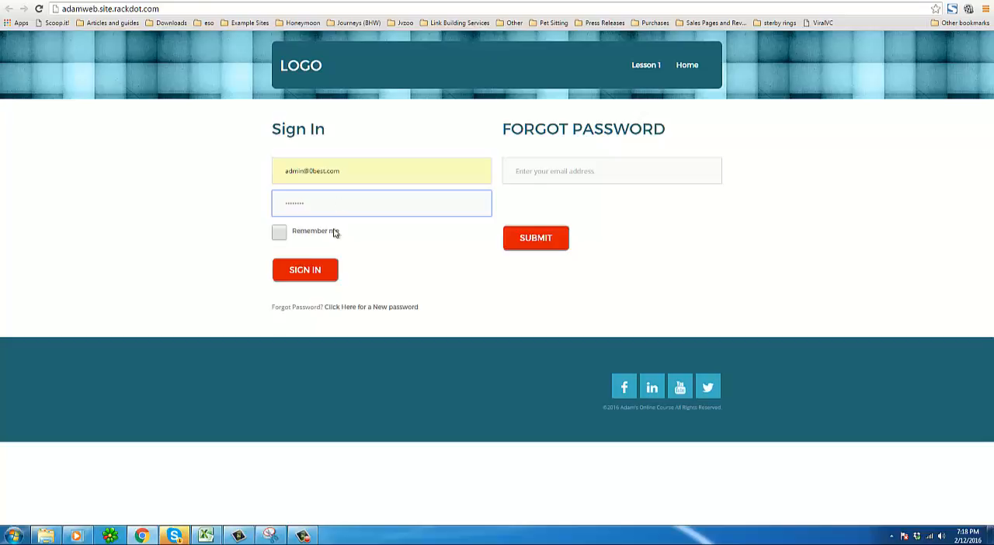
left_click(317, 270)
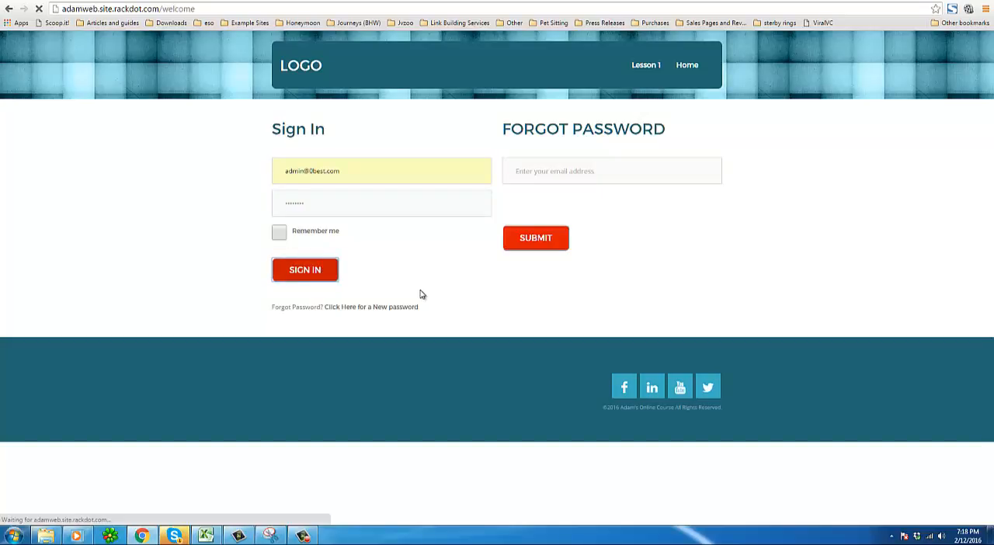
Open the Ranking Videos lesson under Lesson 1 and look through its welcome text and videos.
left_click(241, 317)
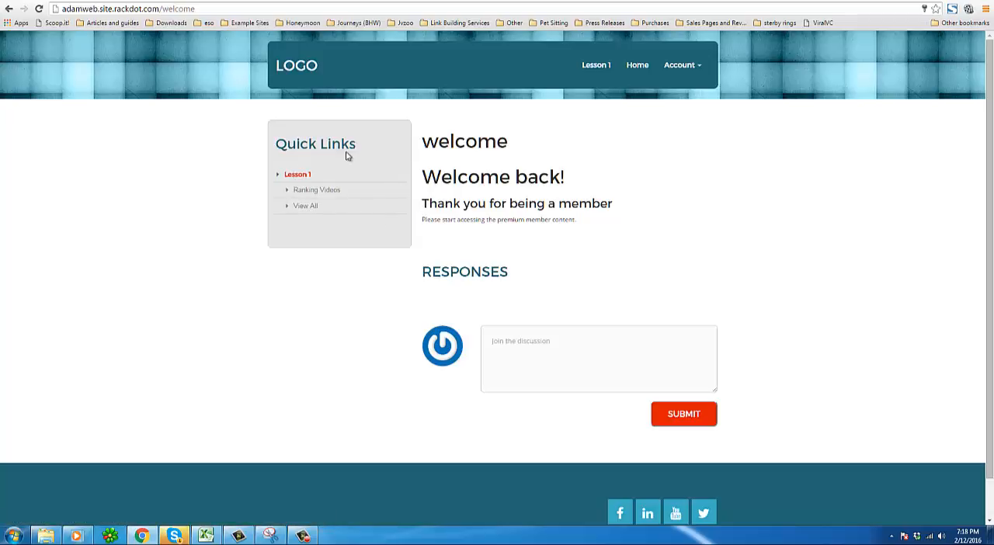
left_click(331, 198)
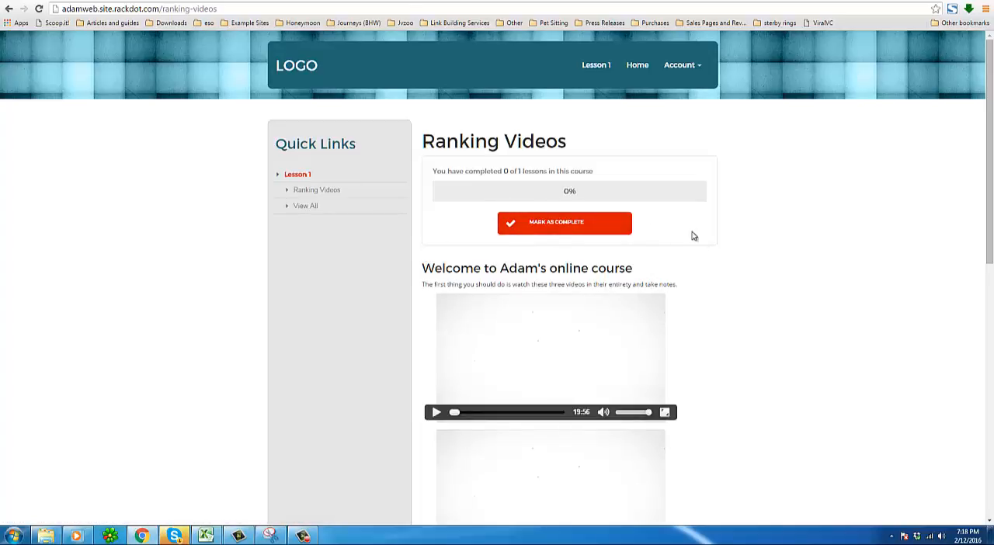
scroll(685, 244, "down", 1)
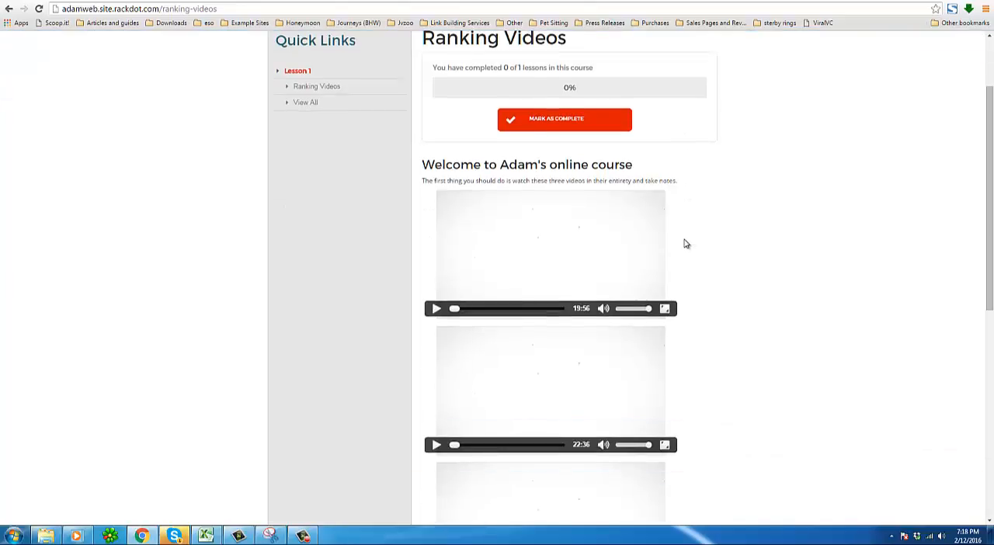
left_click_drag(424, 180, 483, 184)
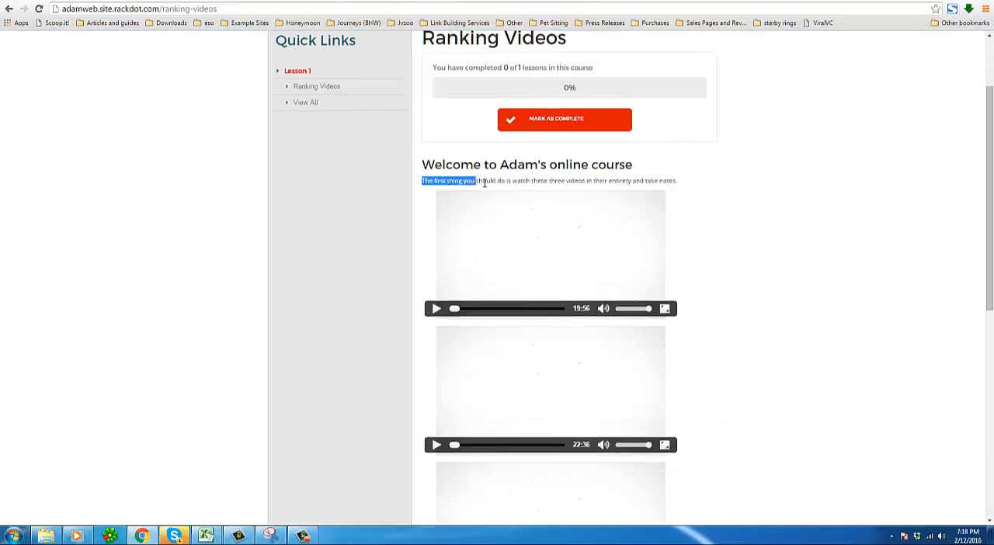
Scroll through the rest of the Ranking Videos lesson down to the responses section and back to the top.
left_click(483, 199)
scroll(483, 200, "down", 1)
scroll(501, 349, "down", 2)
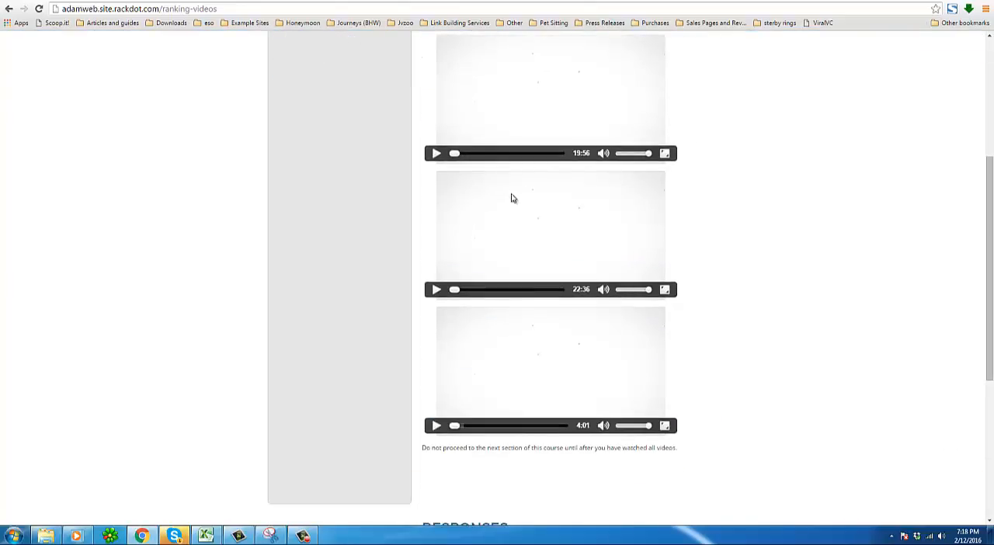
scroll(489, 446, "down", 5)
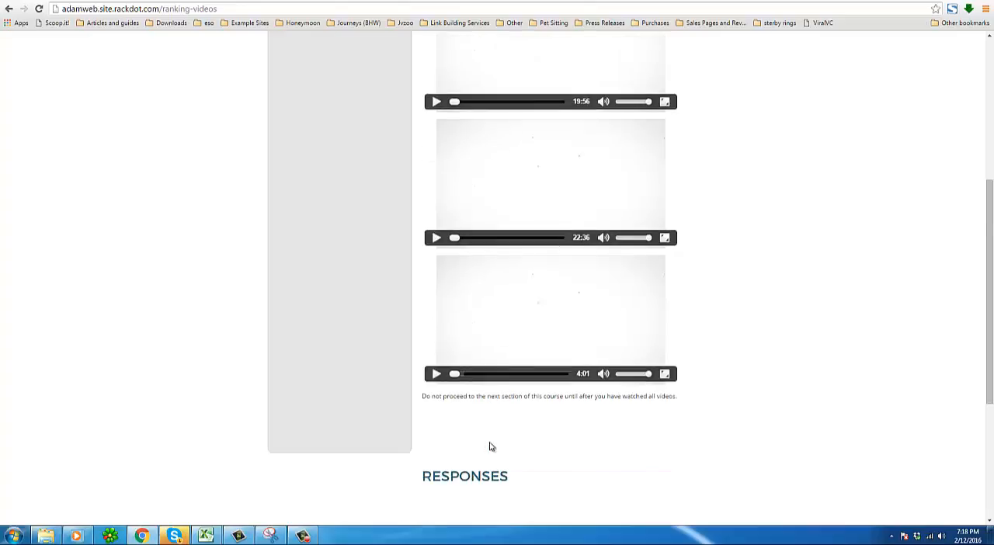
left_click(517, 380)
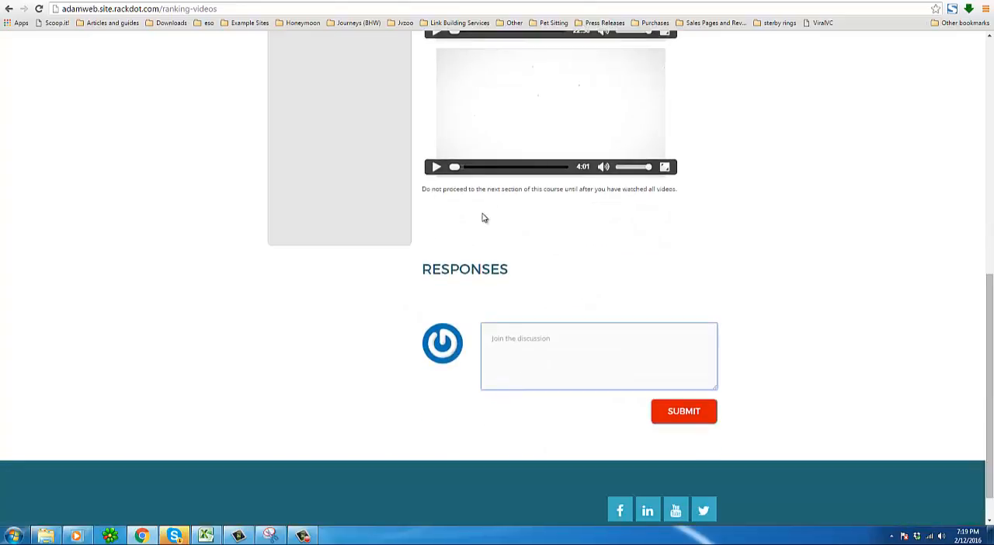
scroll(482, 217, "up", 10)
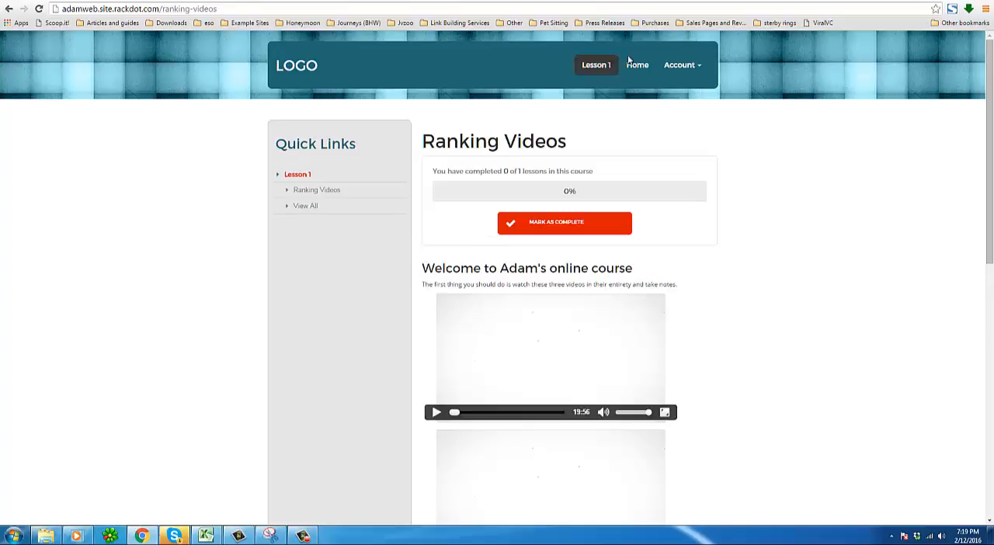
Open the account's billing history to view the member's order history.
left_click(682, 65)
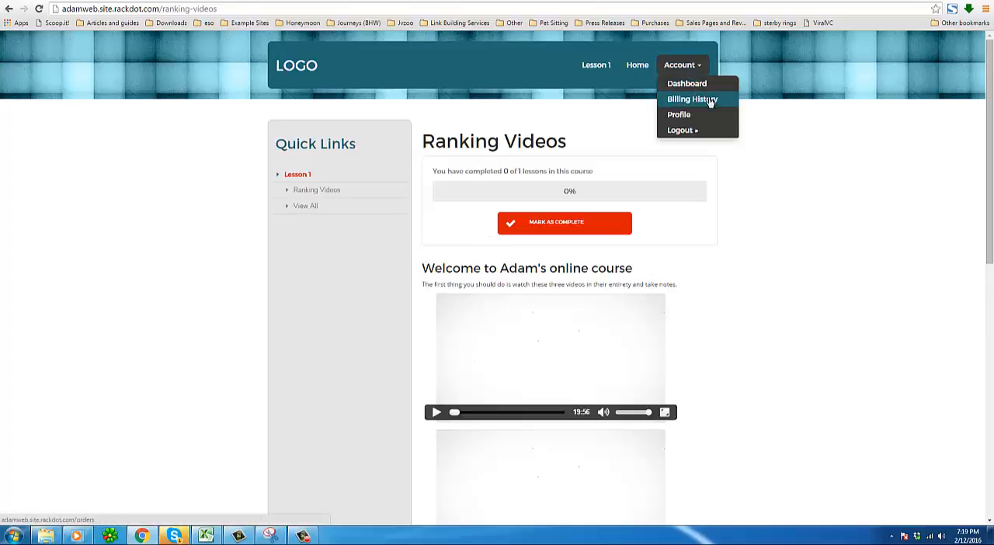
left_click(693, 114)
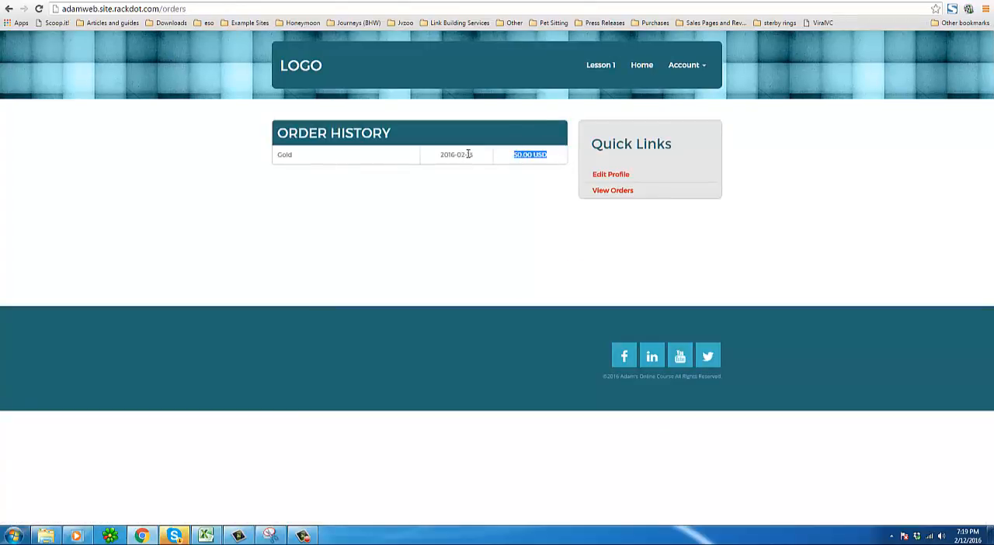
left_click(470, 154)
Open the member dashboard from the account menu and read its welcome message.
left_click(683, 65)
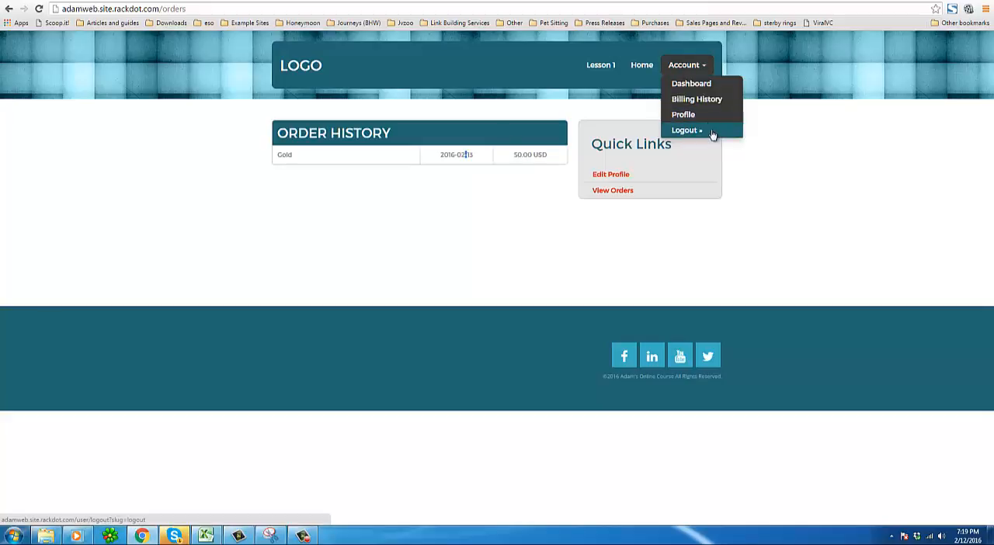
left_click(709, 85)
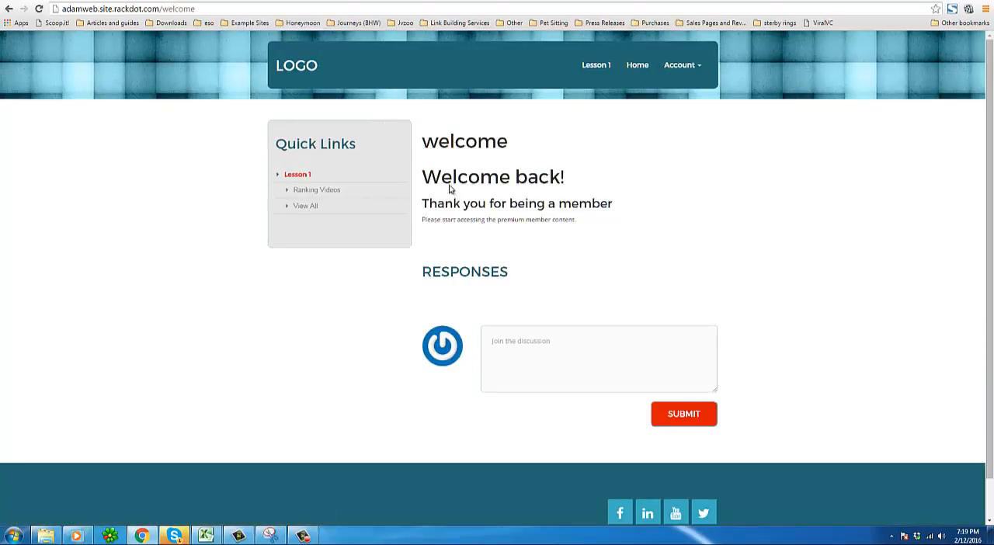
left_click_drag(440, 177, 649, 224)
left_click(632, 234)
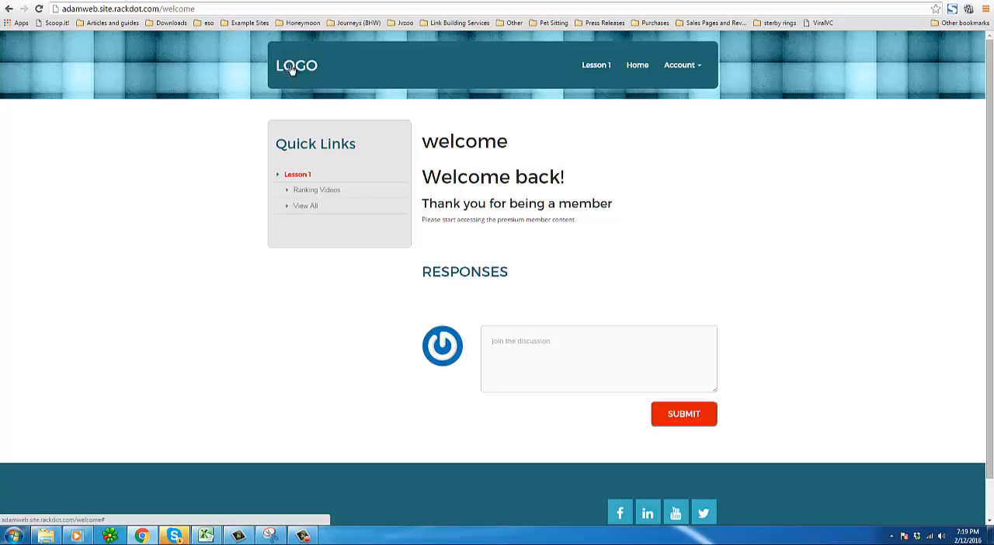
scroll(279, 161, "down", 1)
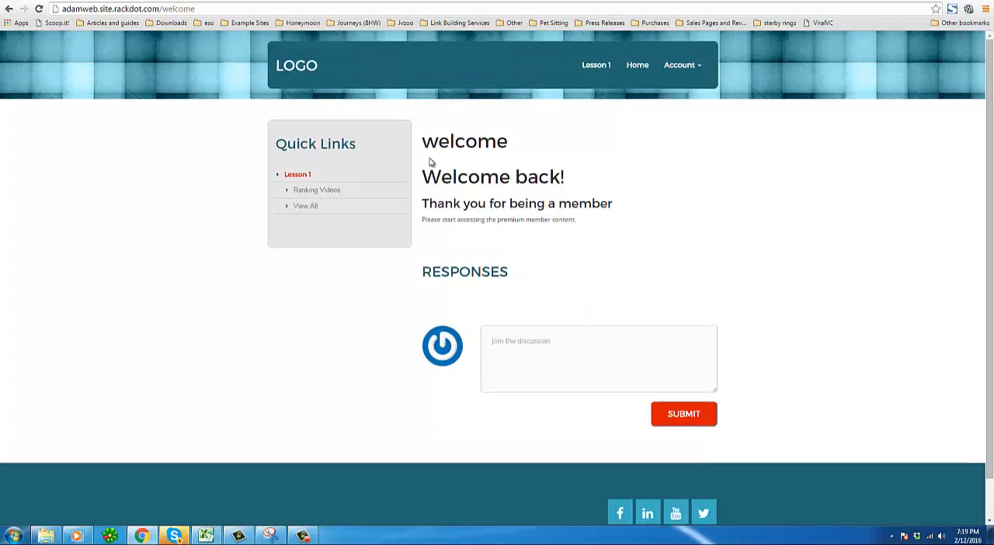
double_click(451, 141)
left_click(480, 148)
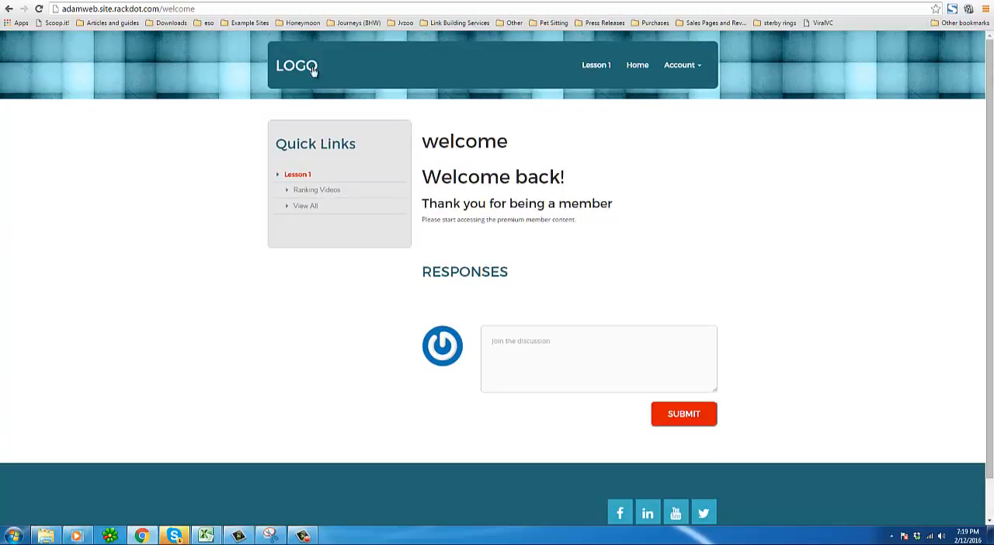
left_click(148, 8)
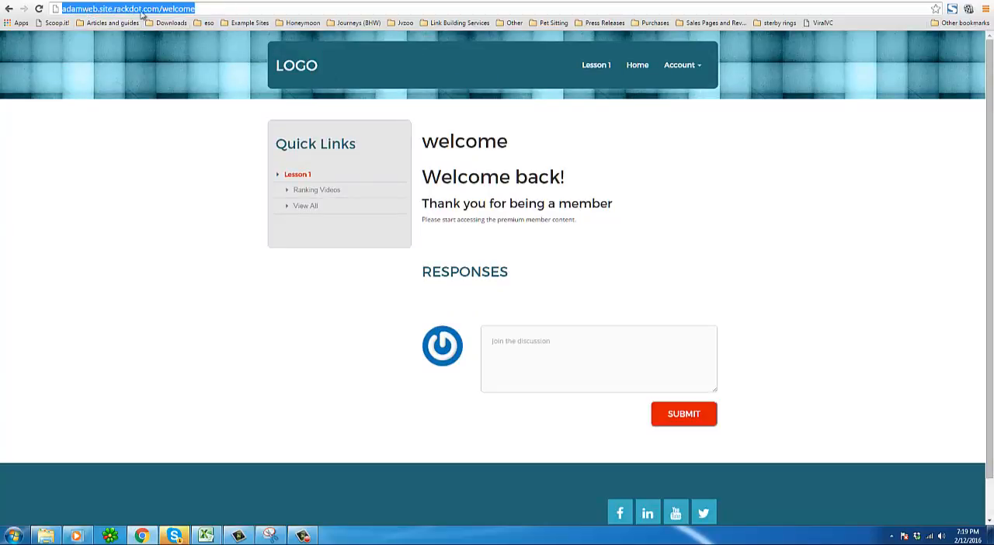
left_click(218, 8)
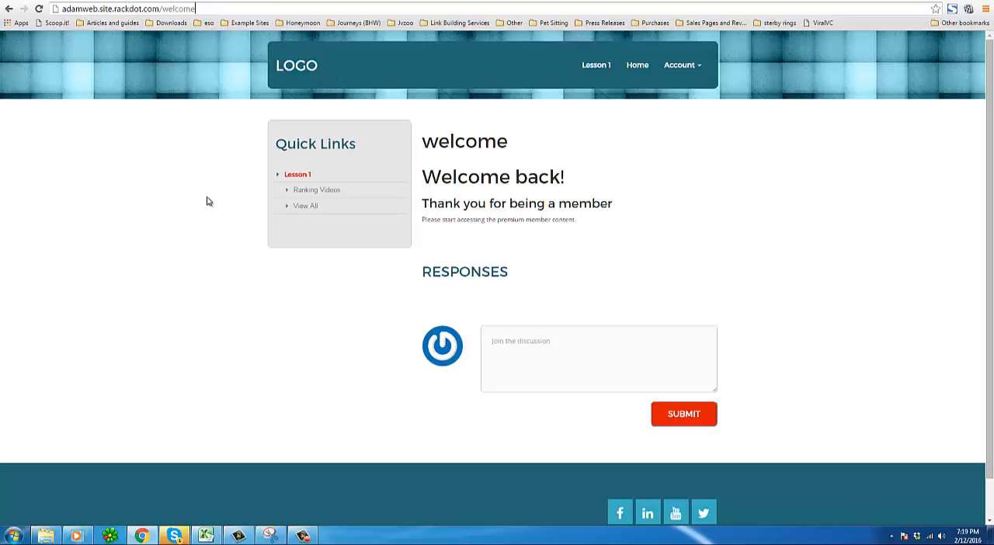
left_click(98, 8)
key("BackSpace")
key("Escape")
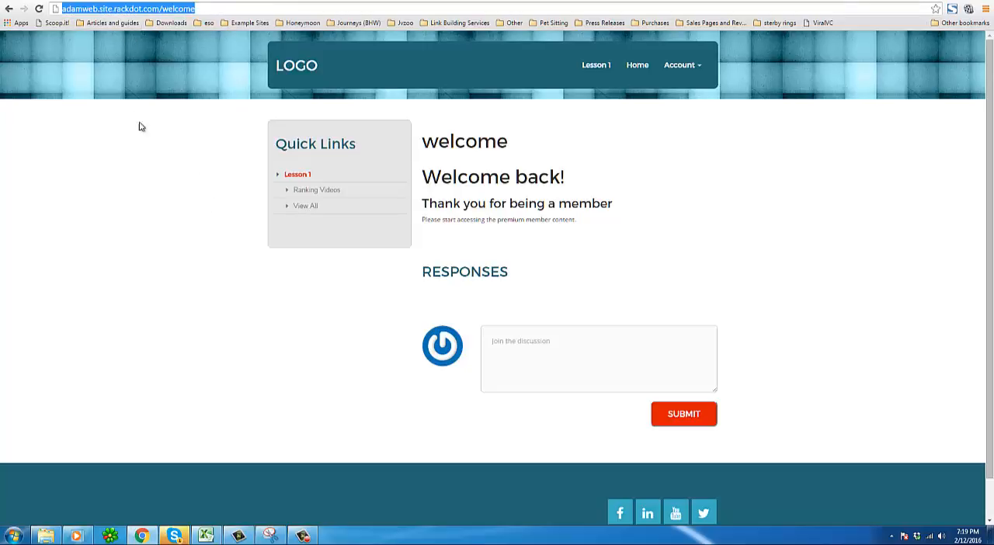
Highlight the welcome page text and responses heading while reviewing the member welcome page.
left_click(159, 165)
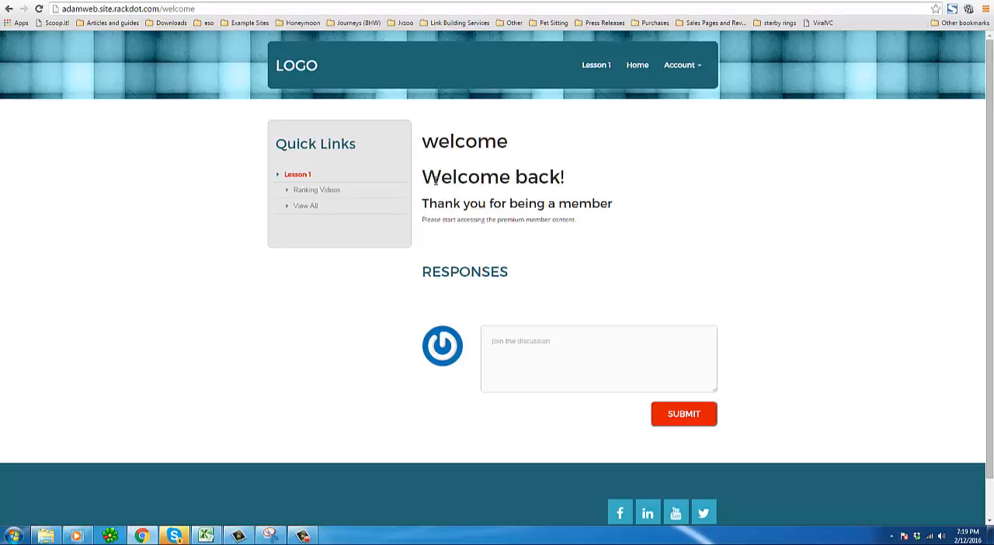
left_click_drag(436, 180, 576, 184)
left_click(577, 184)
double_click(490, 268)
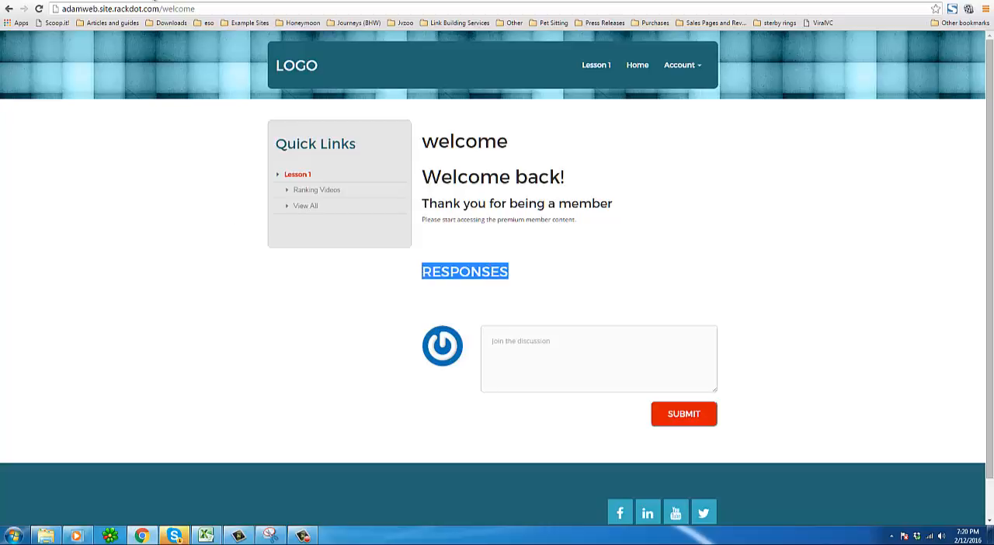
left_click(462, 240)
mouse_move(431, 219)
left_mouse_down()
mouse_move(609, 223)
mouse_move(446, 222)
mouse_move(427, 204)
left_mouse_up()
left_click(426, 204)
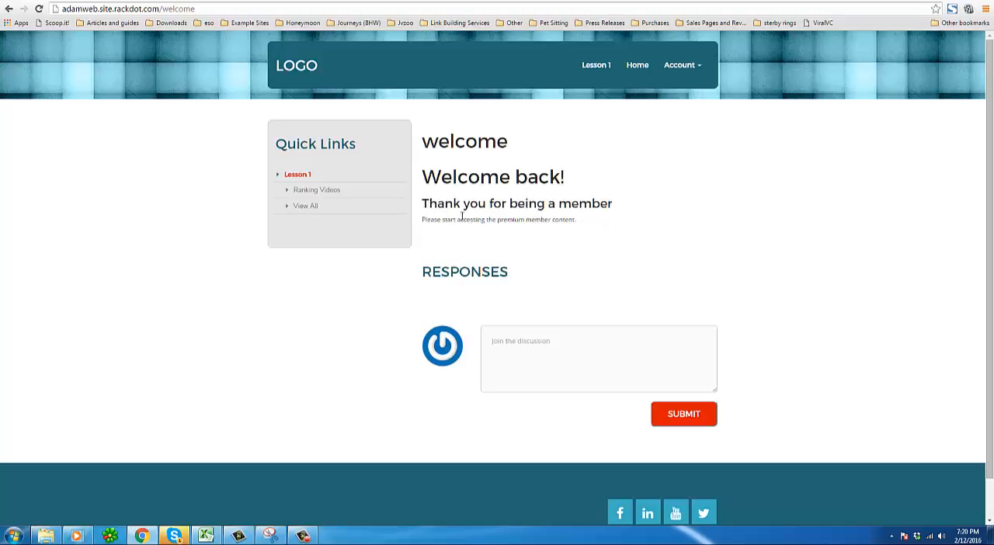
triple_click(491, 220)
left_click(487, 264)
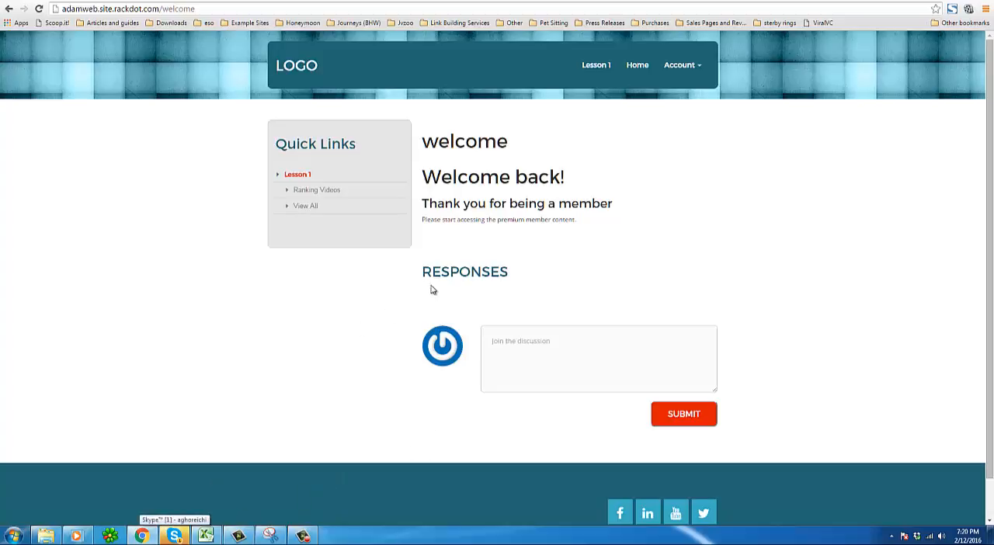
left_click_drag(421, 272, 527, 289)
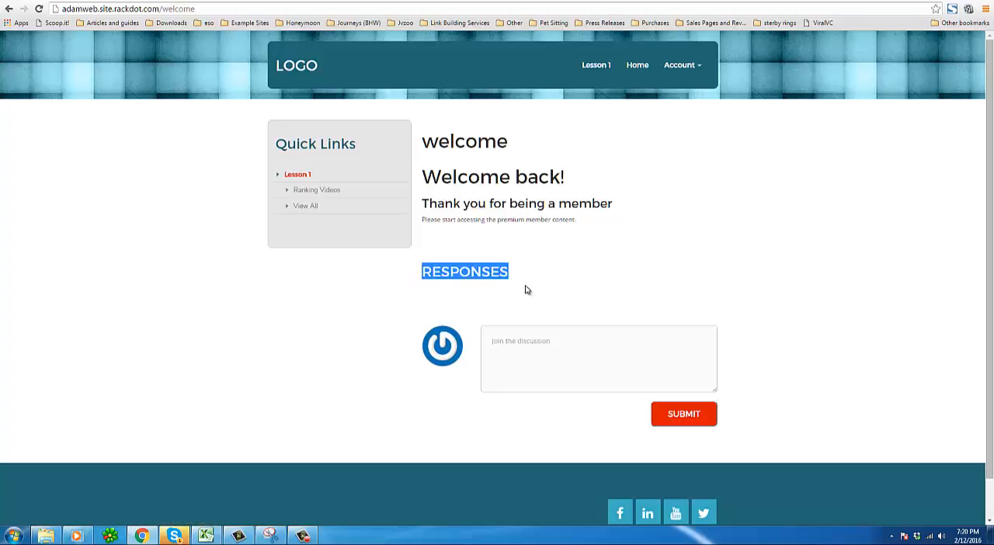
left_click(552, 271)
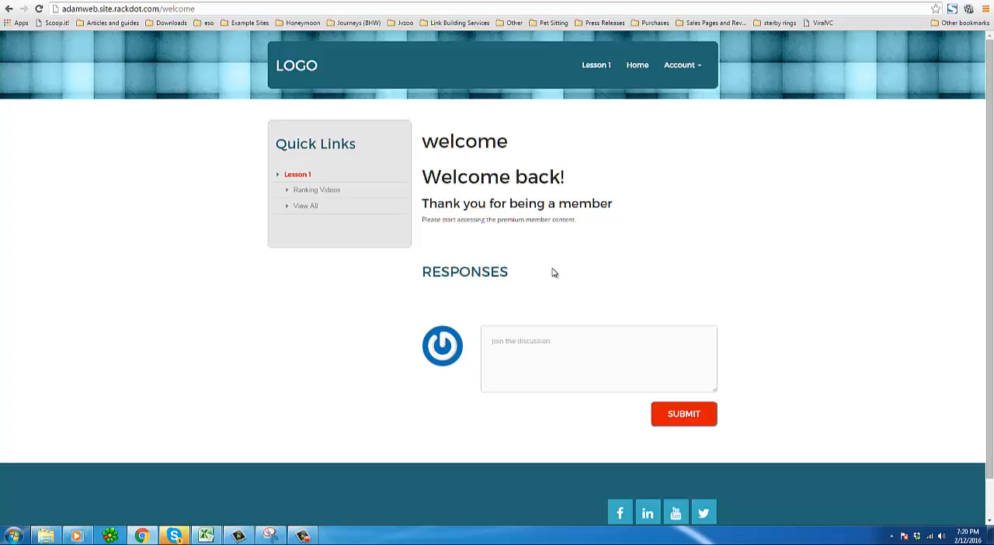
Switch to the MemberFactory review and bonus page tab and scroll through its bonus list.
left_click(376, 1)
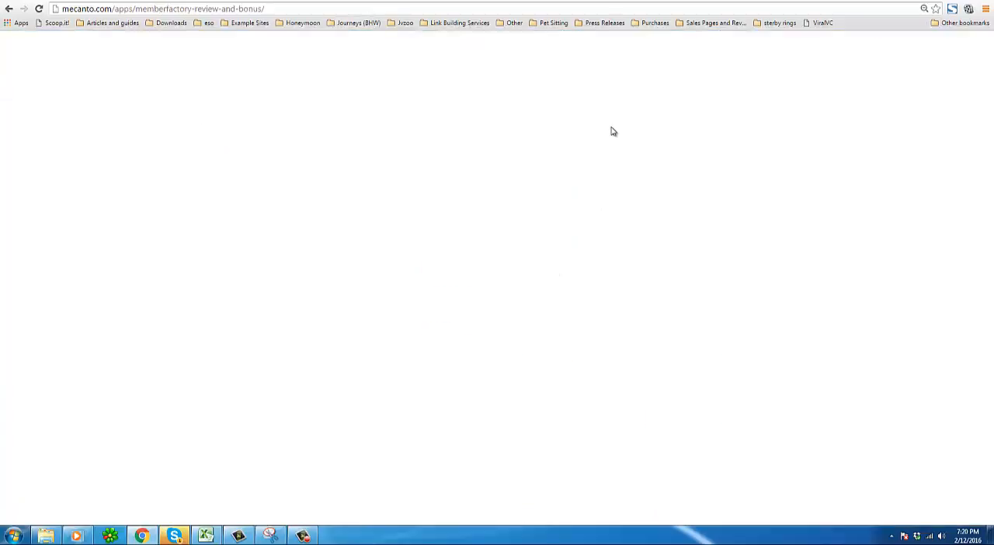
scroll(648, 208, "up", 1)
scroll(617, 204, "up", 10)
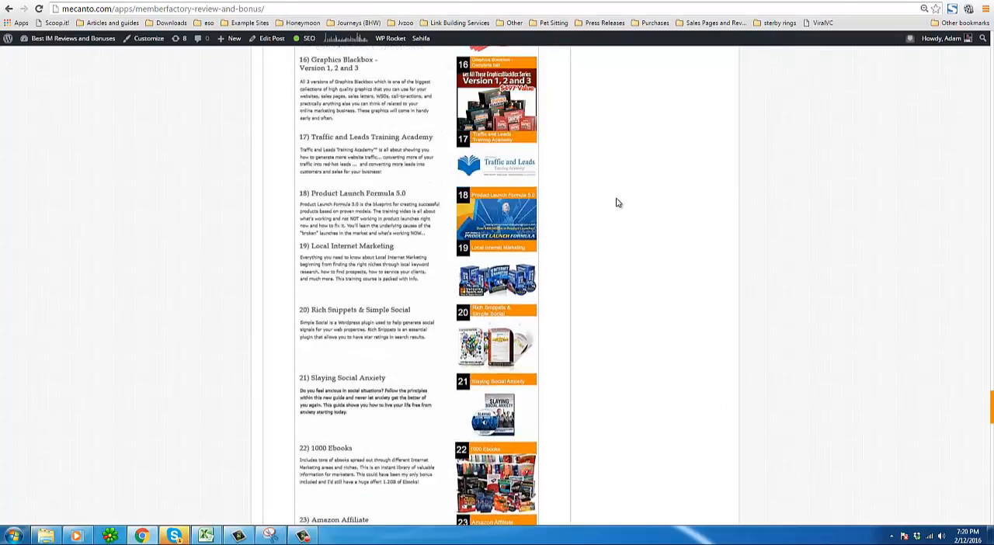
scroll(614, 203, "up", 12)
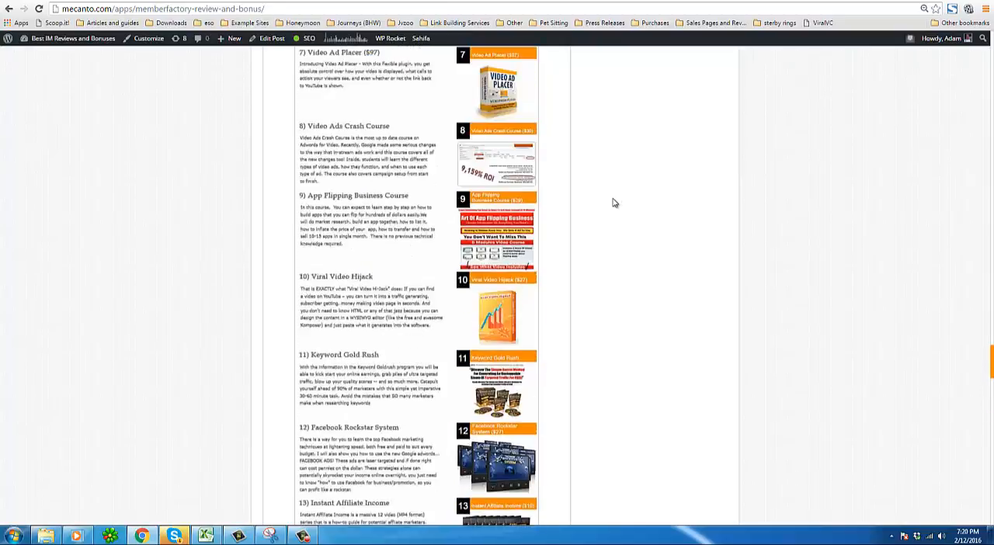
scroll(613, 203, "up", 2)
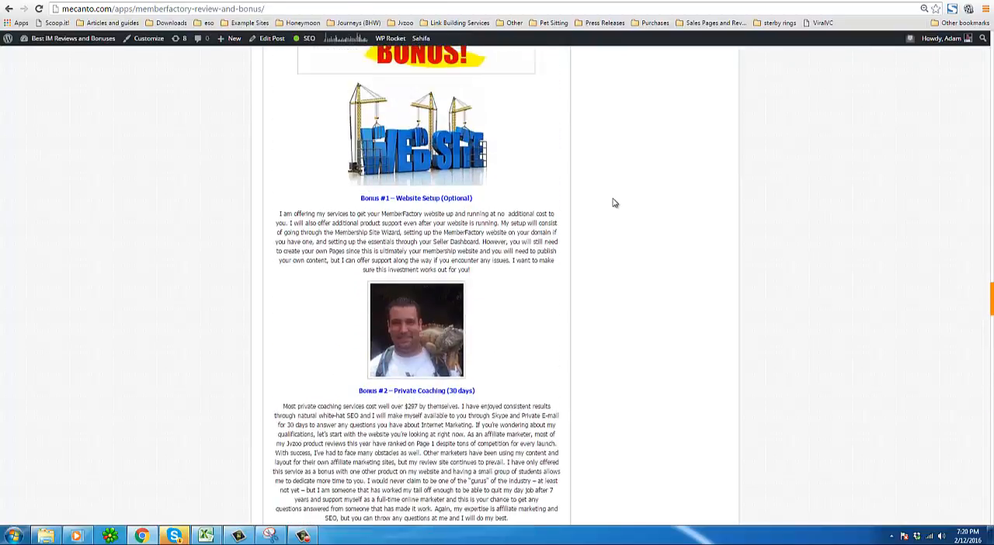
scroll(613, 202, "up", 2)
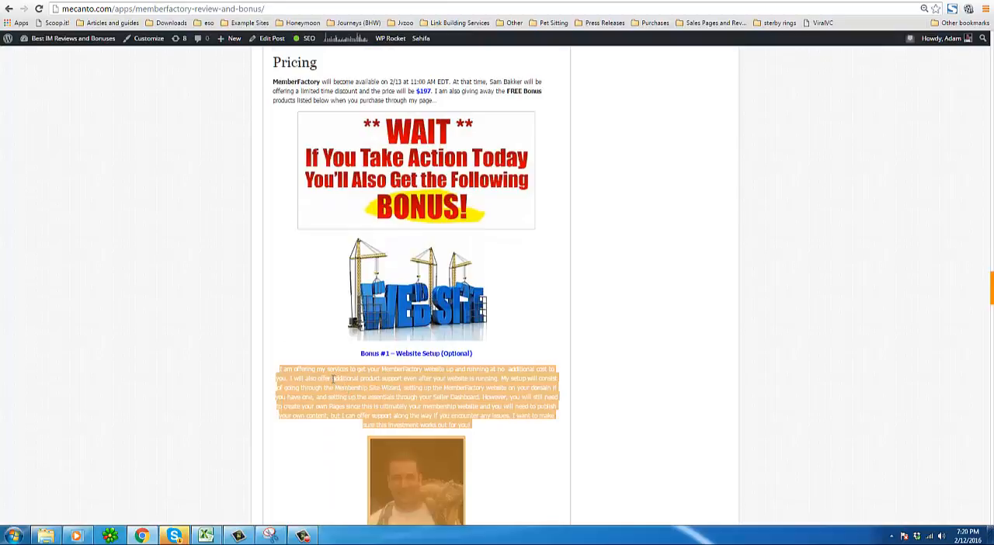
scroll(331, 381, "down", 2)
scroll(332, 381, "down", 4)
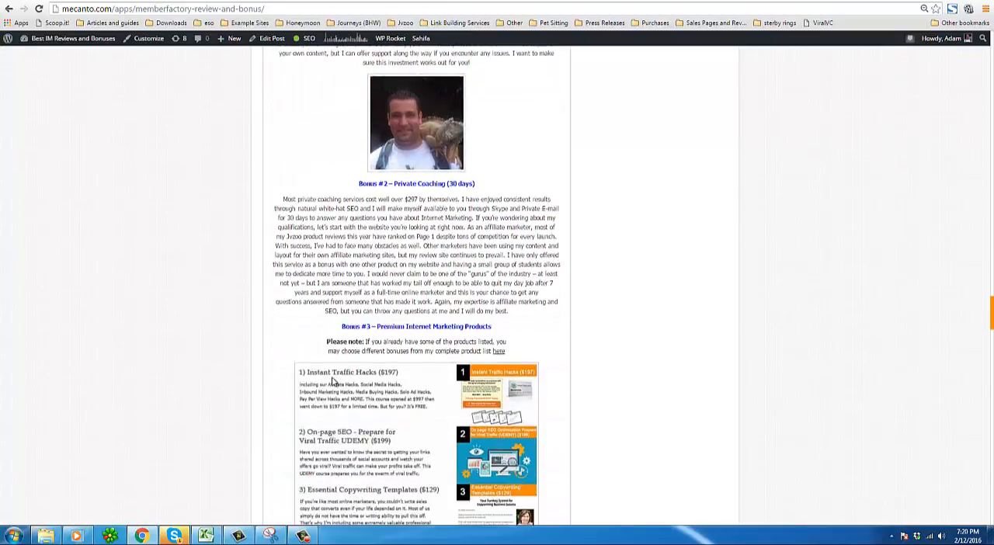
scroll(331, 381, "down", 11)
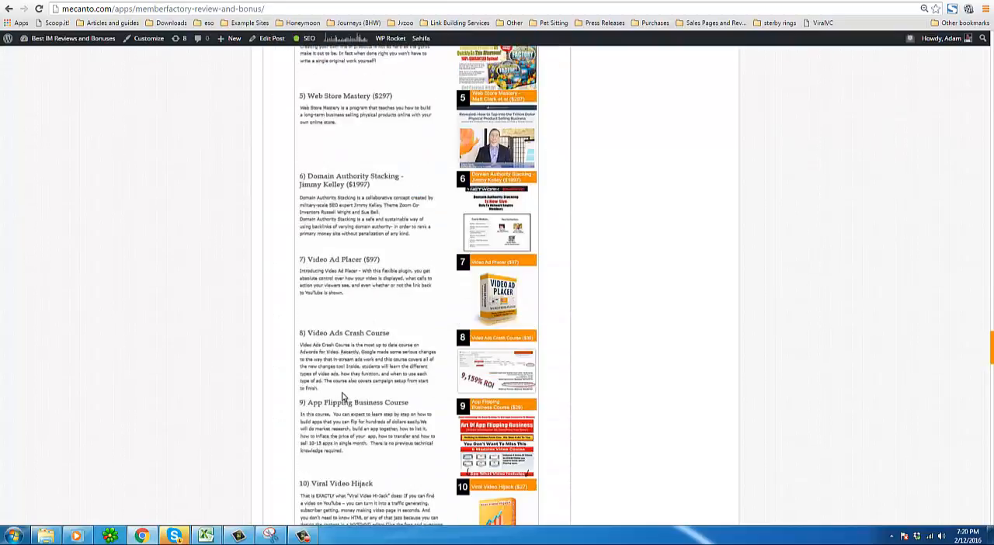
scroll(336, 383, "down", 8)
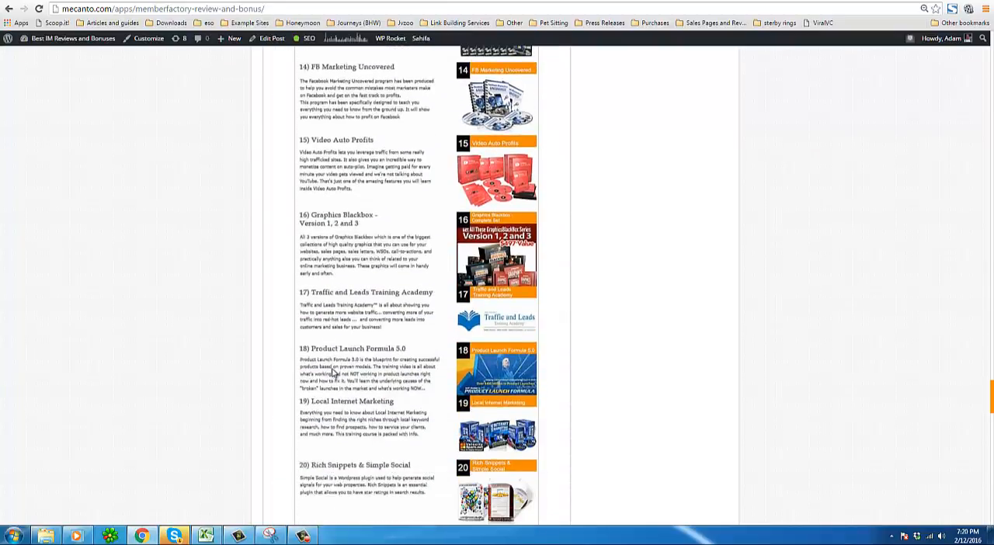
scroll(334, 373, "down", 11)
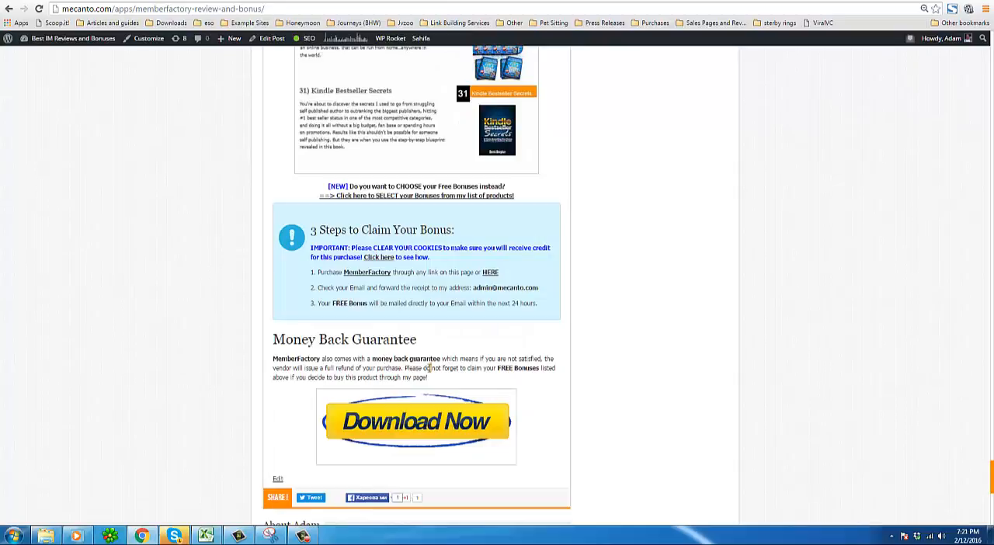
Highlight the Money Back Guarantee paragraph on the review page.
left_click_drag(322, 359, 450, 378)
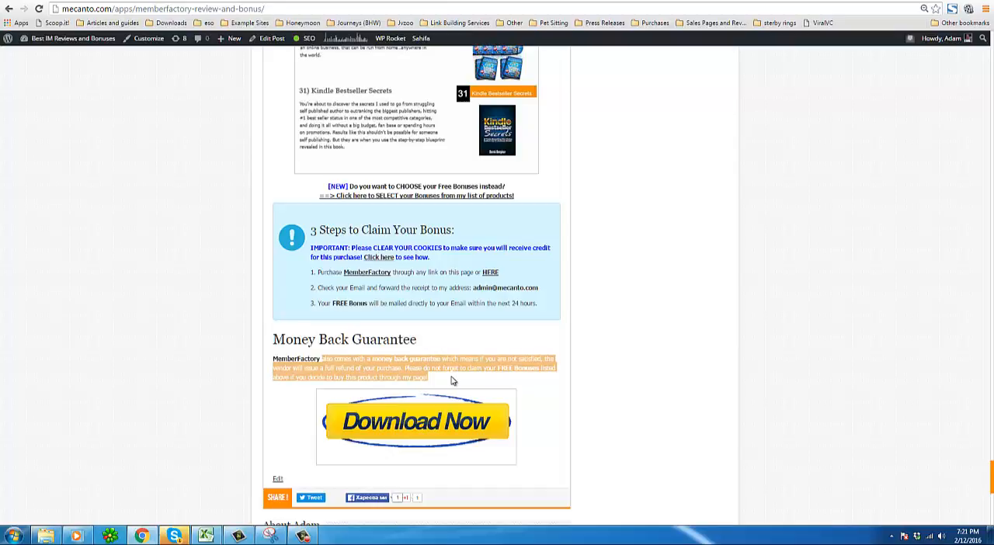
left_click(446, 380)
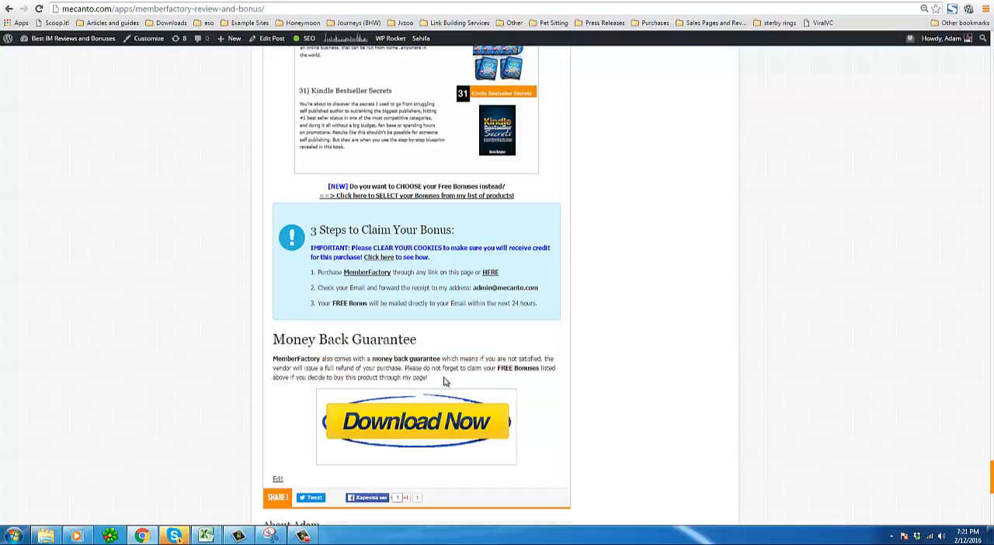
left_click_drag(431, 378, 280, 388)
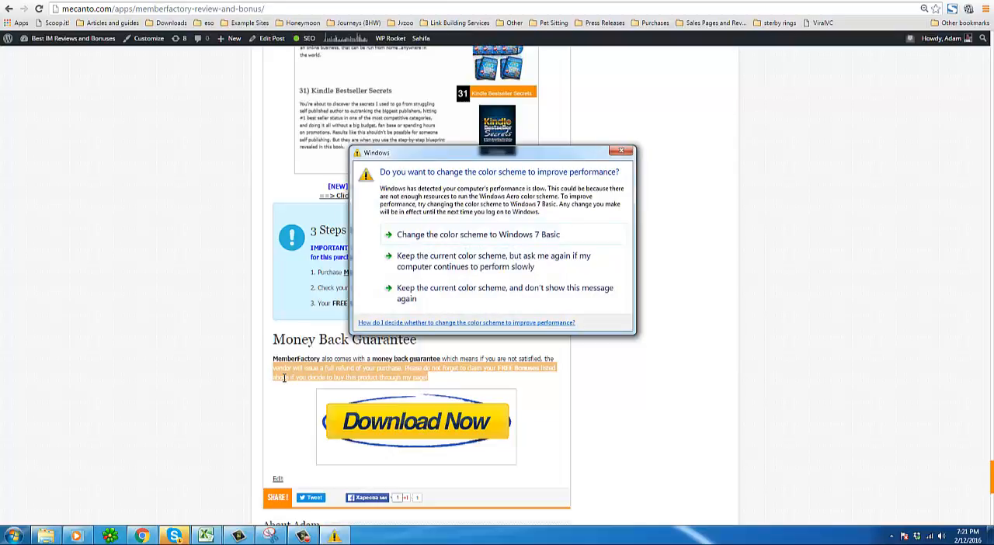
left_click(302, 535)
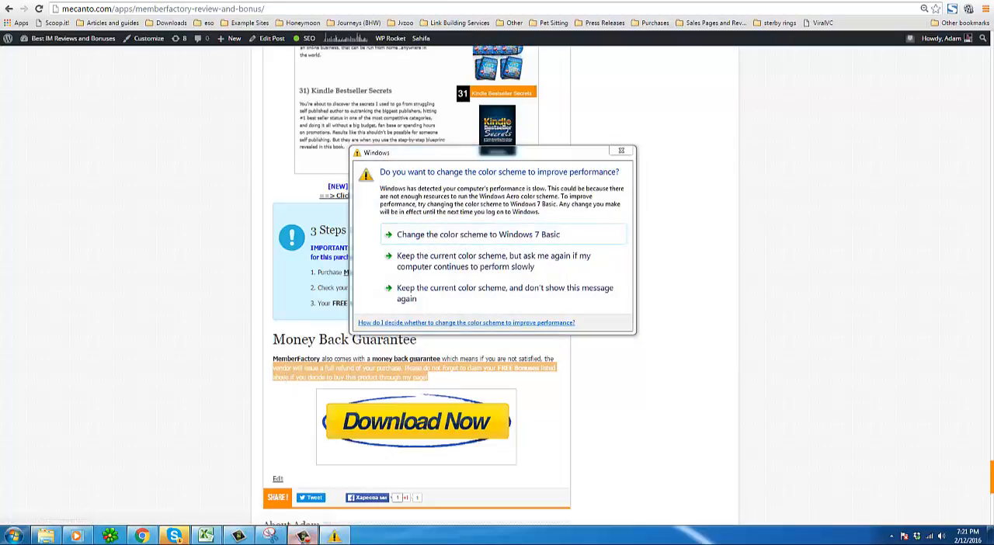